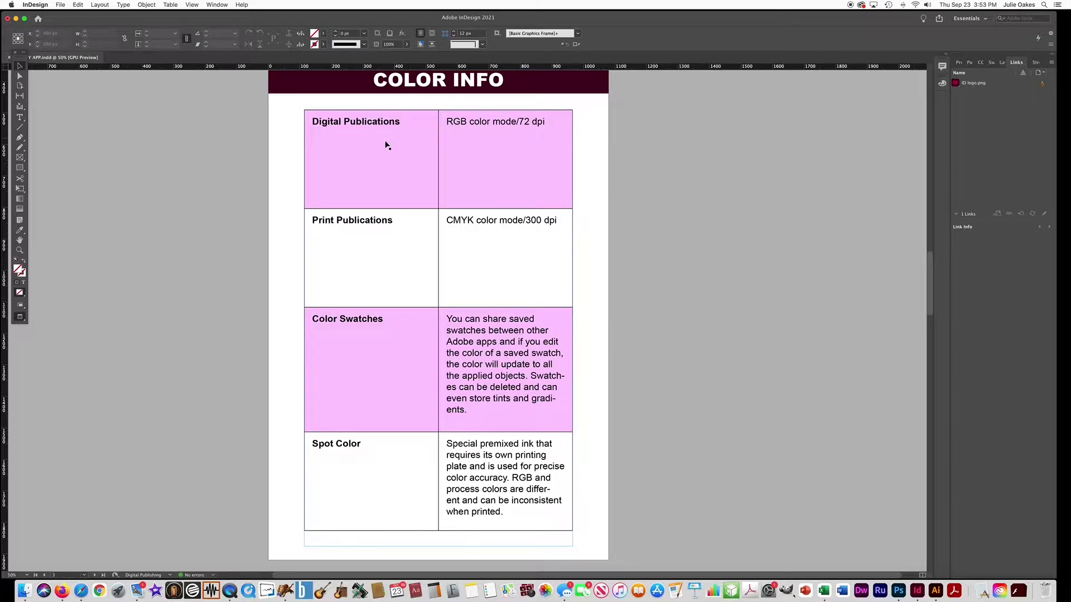
- Switch to the Rectangle tool to draw squares on the COLOR INFO page
left_click(20, 167)
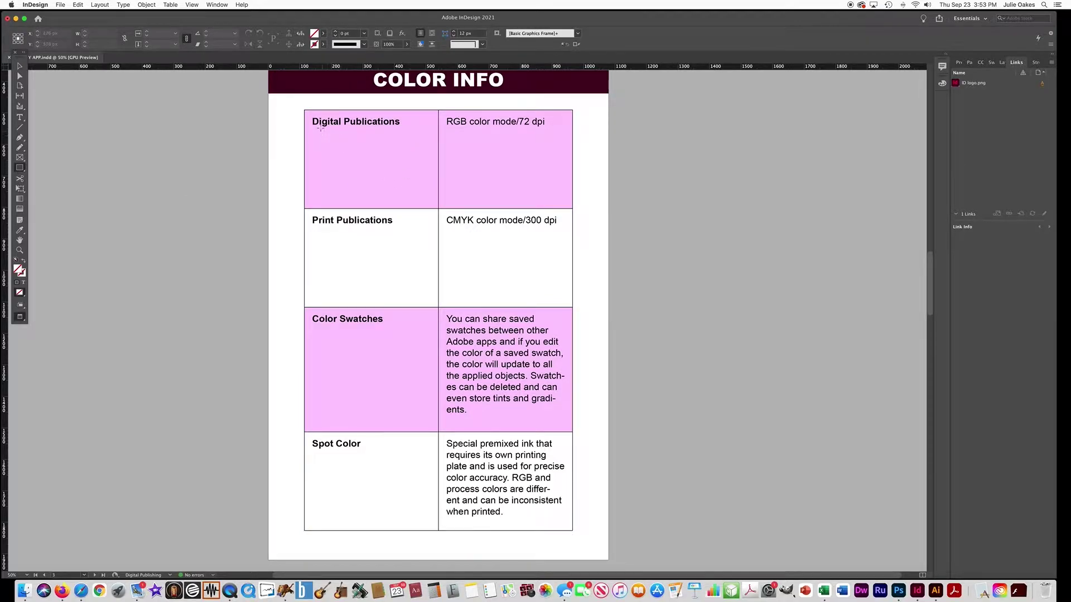
- Draw a small square in the Digital Publications cell and fill it RGB Red
left_click_drag(314, 137, 340, 164)
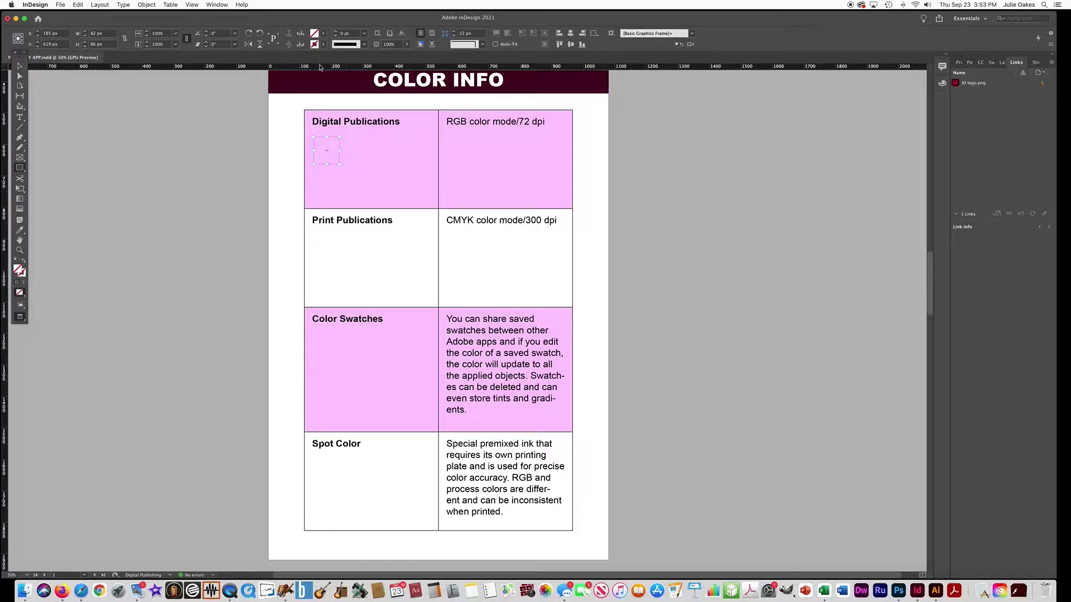
left_click(323, 33)
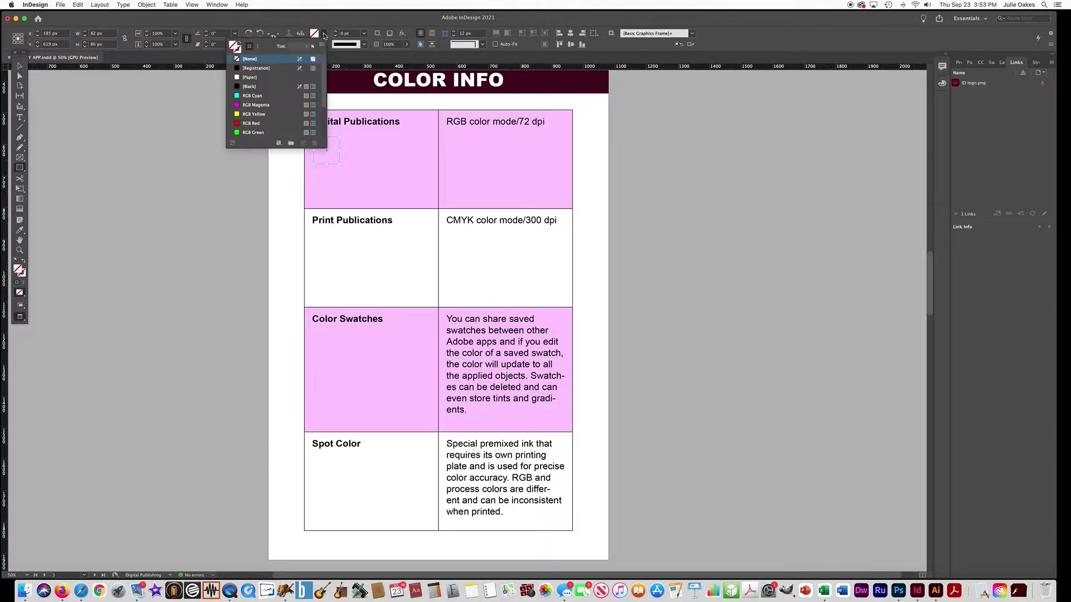
left_click(251, 125)
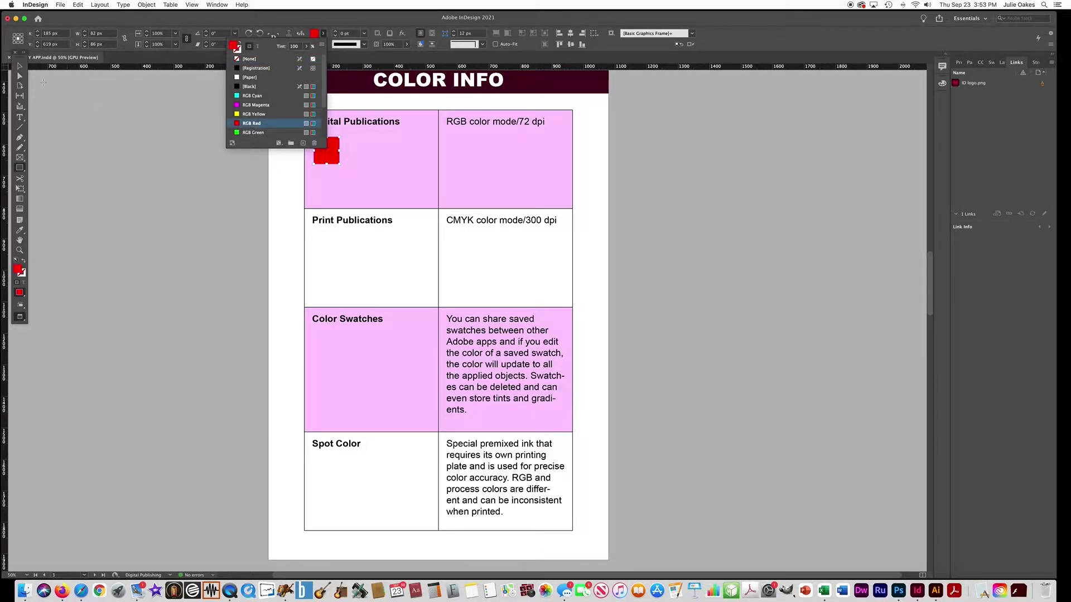
left_click(275, 125)
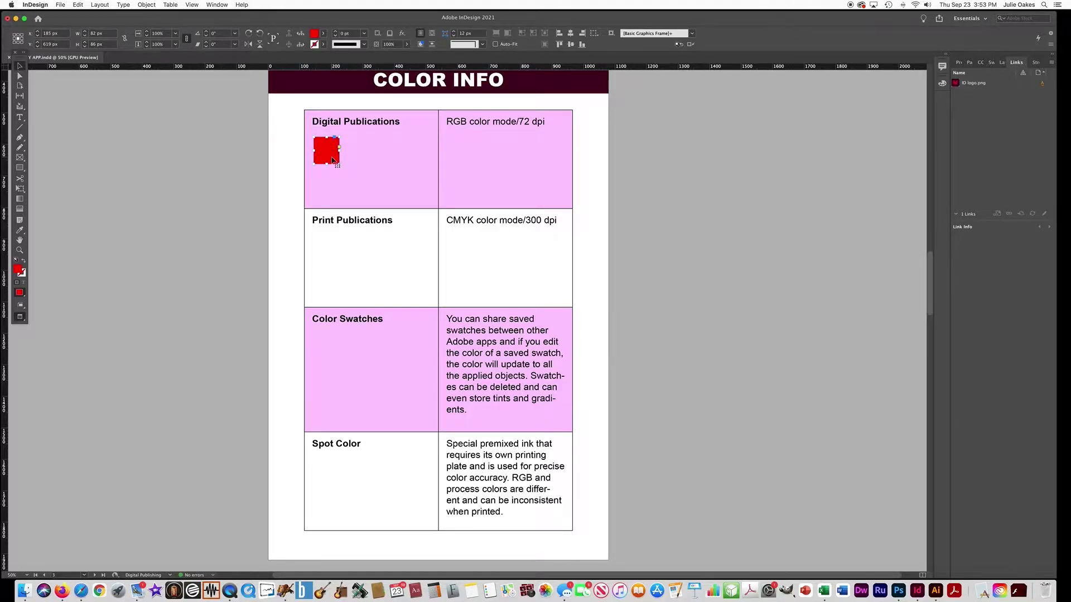
- Duplicate the square twice to the right, filling the copies RGB Blue and RGB Green
left_click_drag(332, 160, 365, 162)
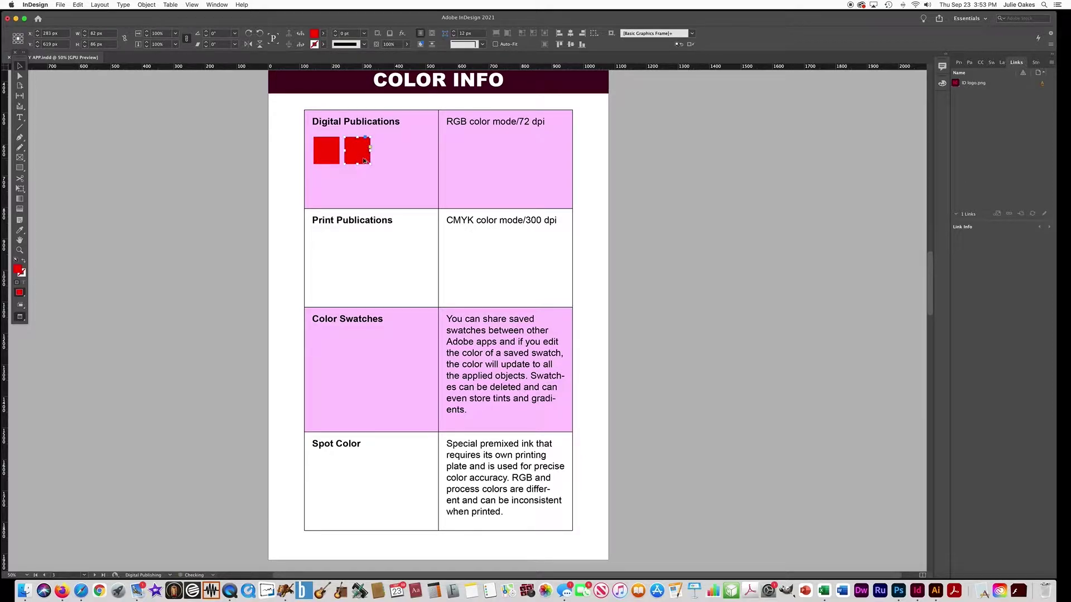
left_click(324, 35)
scroll(263, 111, "down", 2)
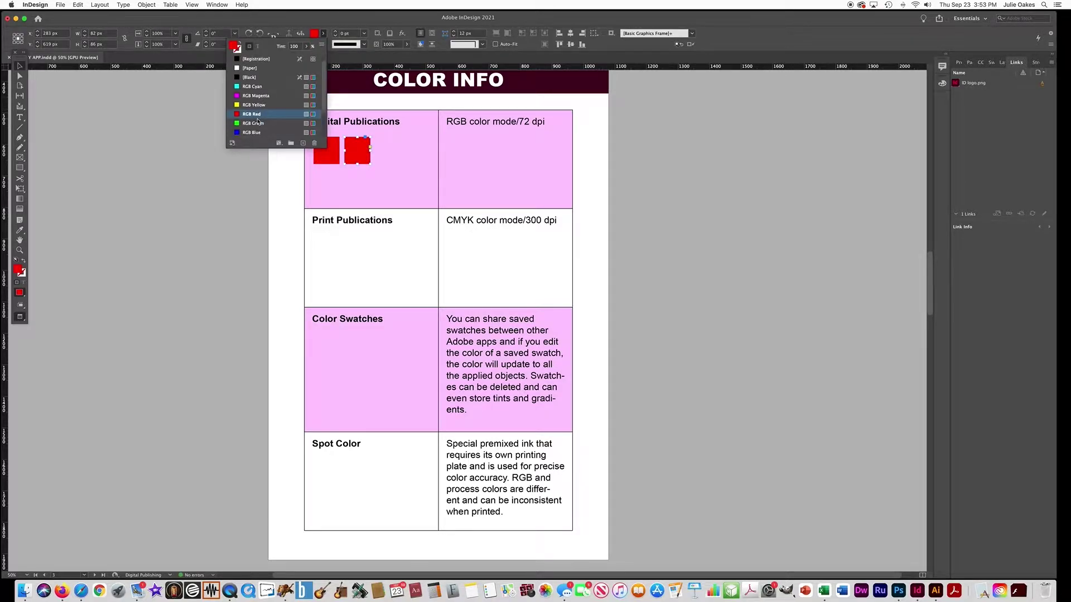
left_click(258, 129)
left_click_drag(349, 152, 392, 161)
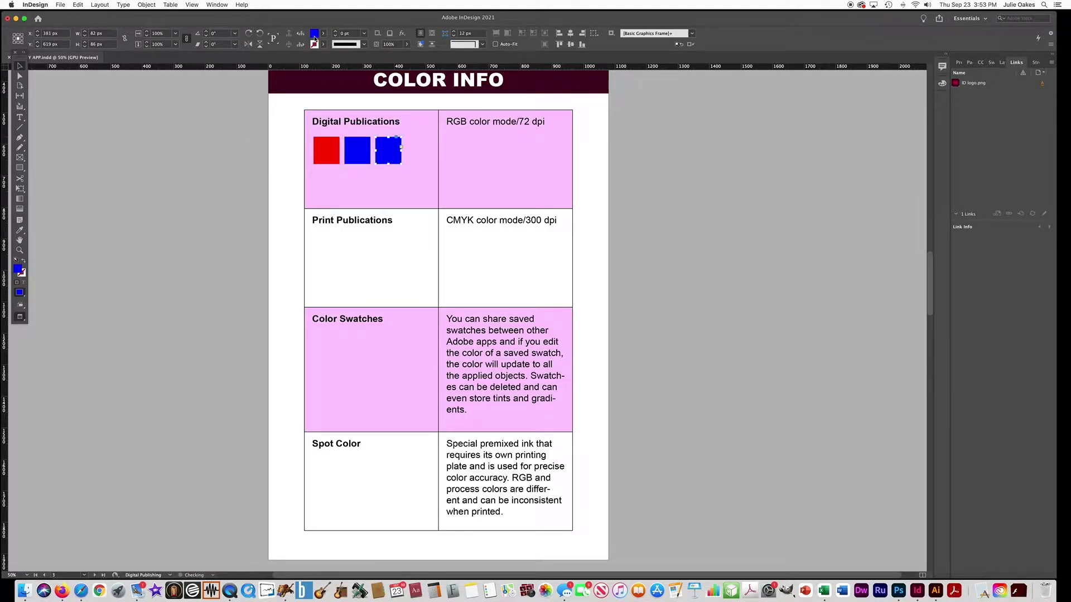
left_click(322, 34)
left_click(256, 123)
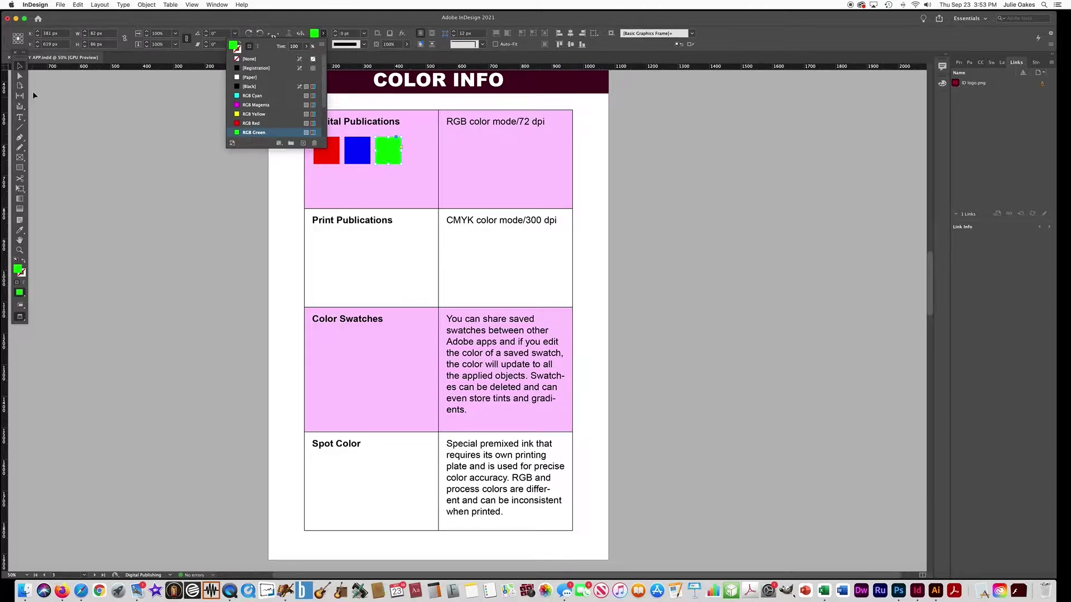
left_click(167, 186)
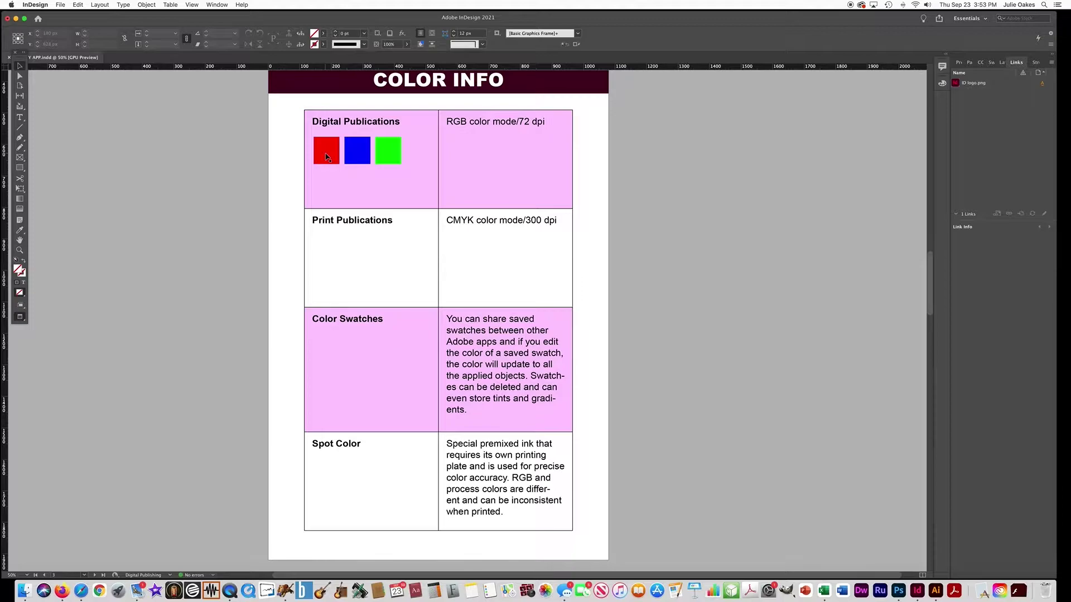
- Copy the red square into Print Publications and recolour it C100 M0 Y0 K0, saved as a swatch
left_click_drag(327, 157, 330, 252)
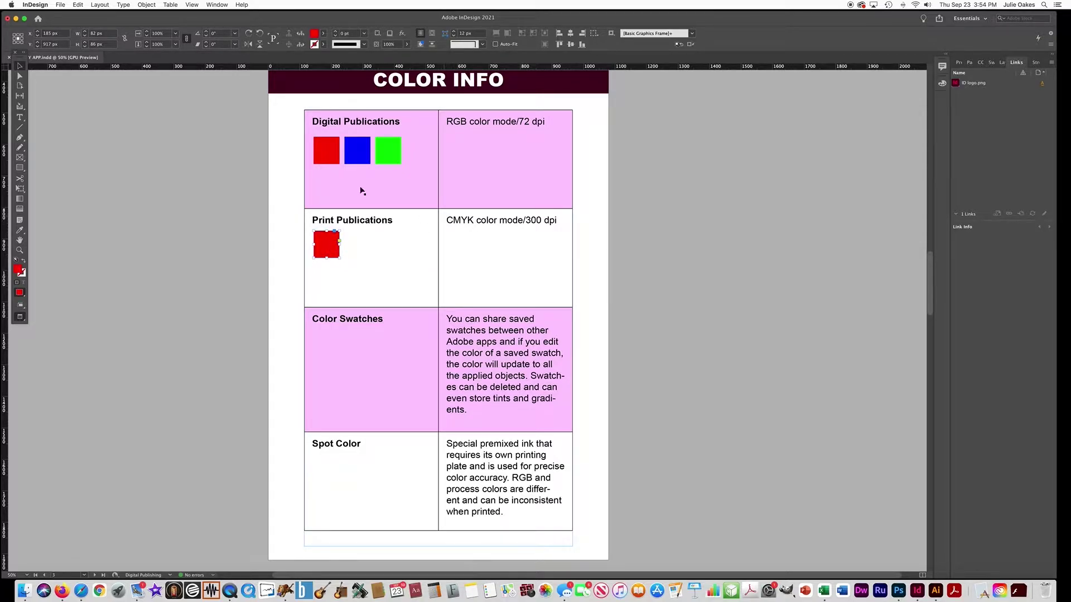
left_click(216, 5)
mouse_move(226, 60)
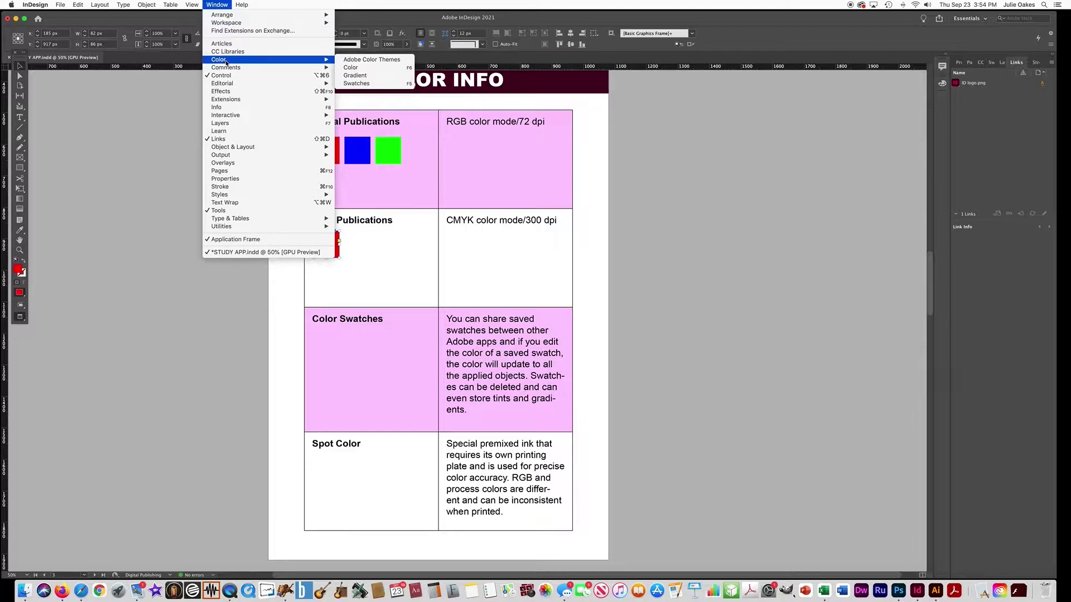
left_click(351, 67)
left_click(928, 79)
left_click(951, 115)
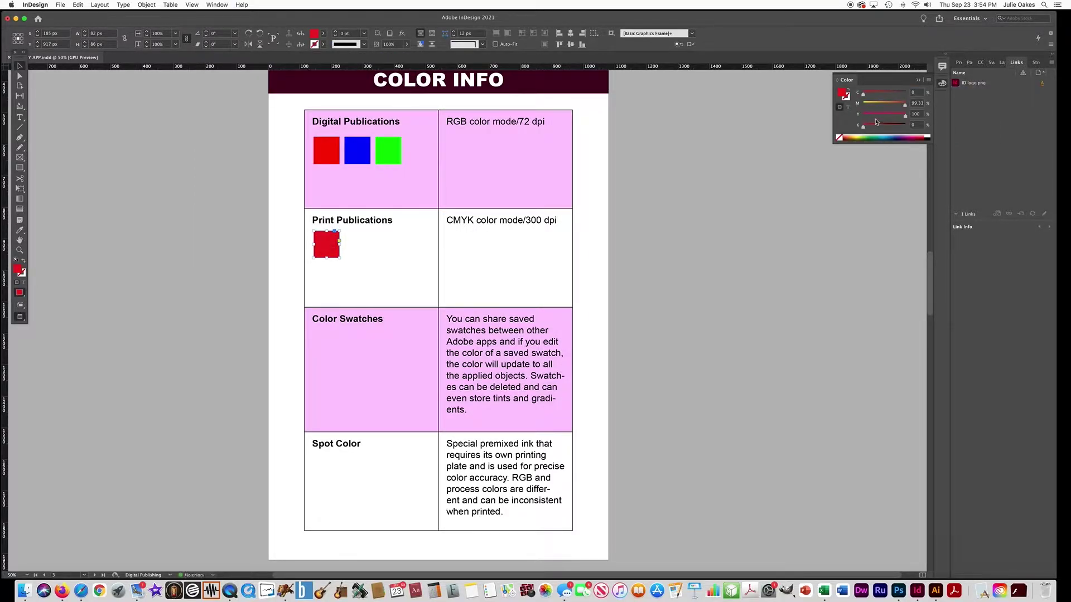
mouse_move(903, 108)
left_mouse_down()
mouse_move(863, 105)
mouse_move(854, 116)
mouse_move(904, 93)
left_mouse_up()
left_click(928, 80)
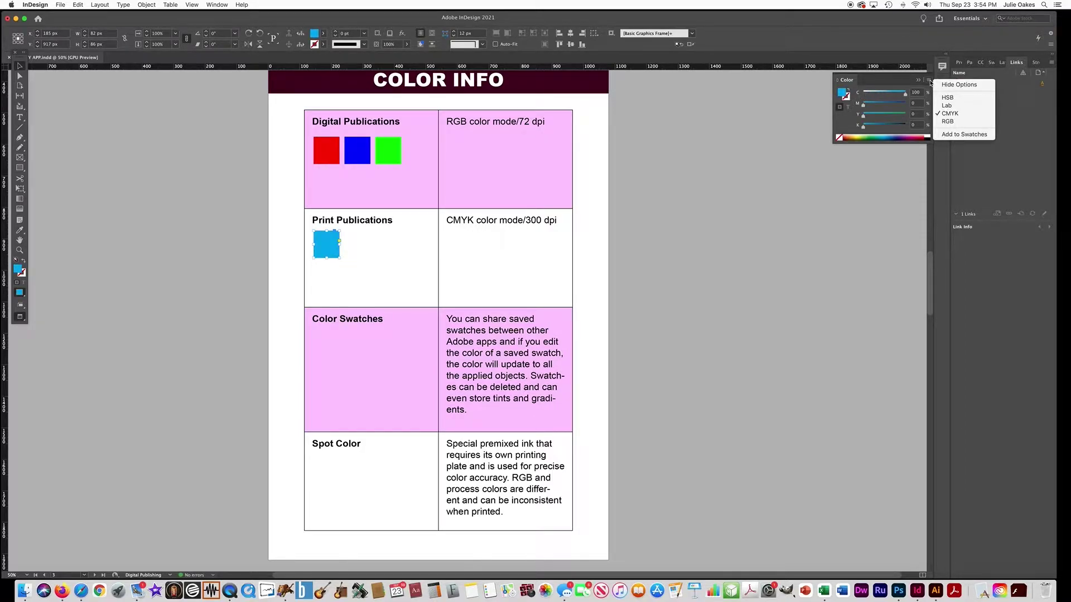
left_click(957, 135)
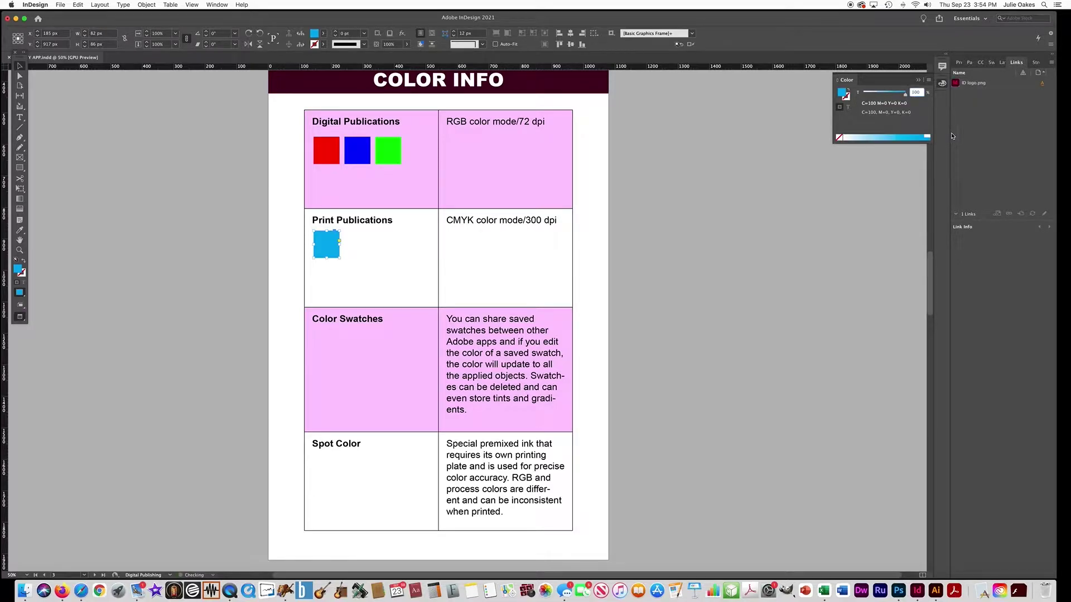
- Confirm the new cyan swatch and duplicate the cyan square to its right
left_click(323, 35)
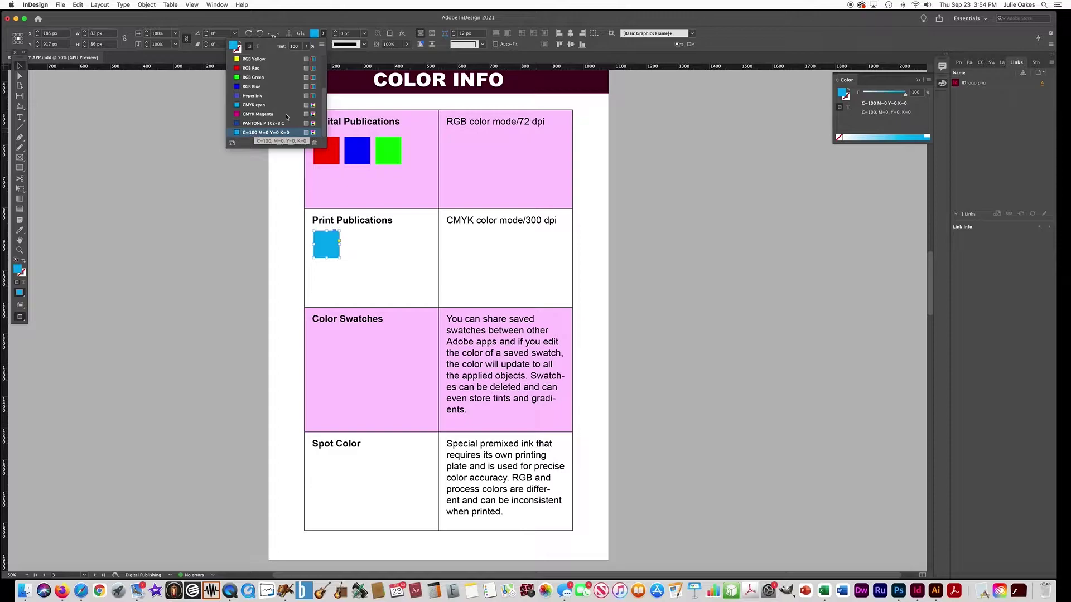
left_click(327, 248)
left_click_drag(327, 252, 359, 252)
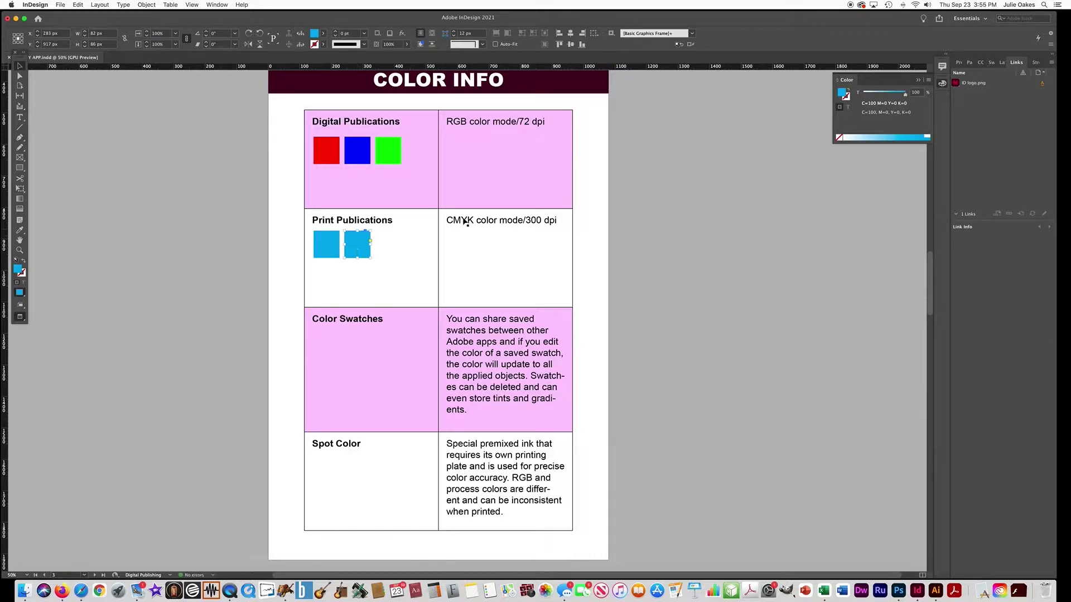
- Recolour the second square to M100 magenta and add it as a CMYK swatch
left_click(904, 93)
double_click(842, 95)
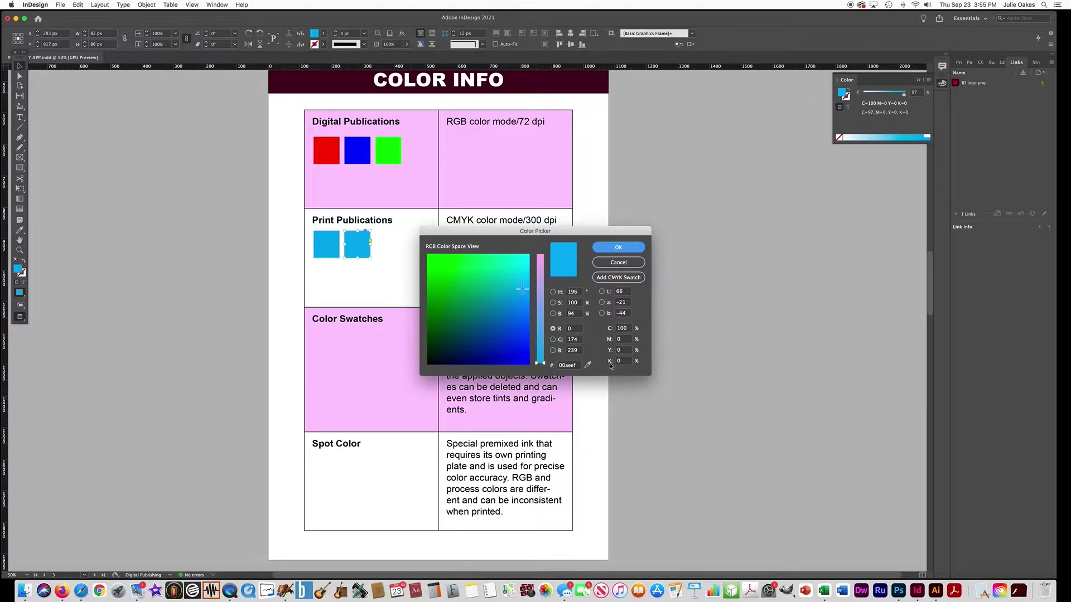
left_click(616, 329)
type("0")
key("Tab")
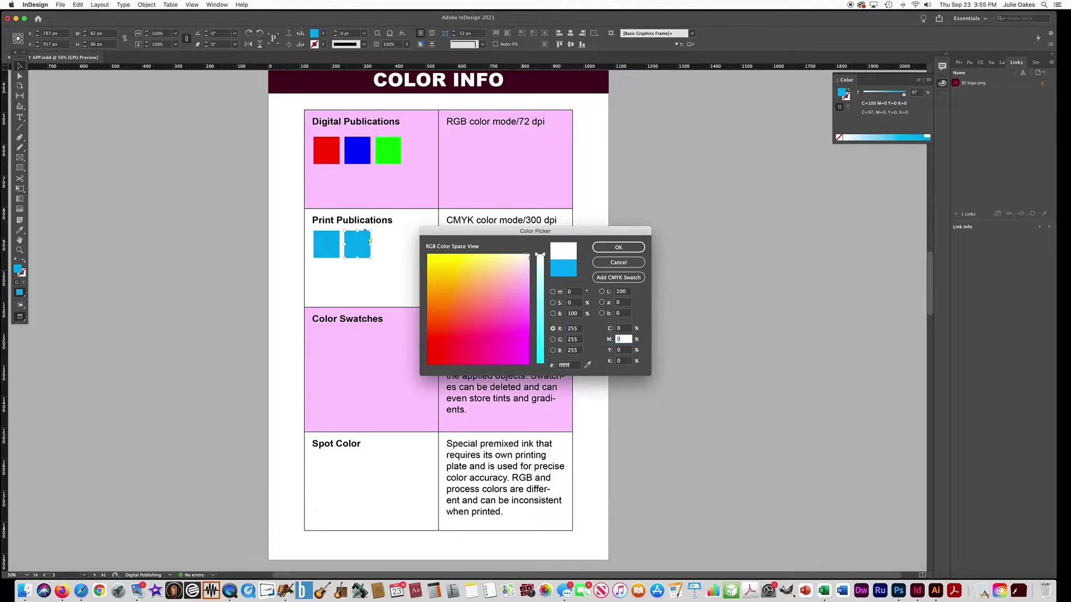
type("100")
left_click(615, 278)
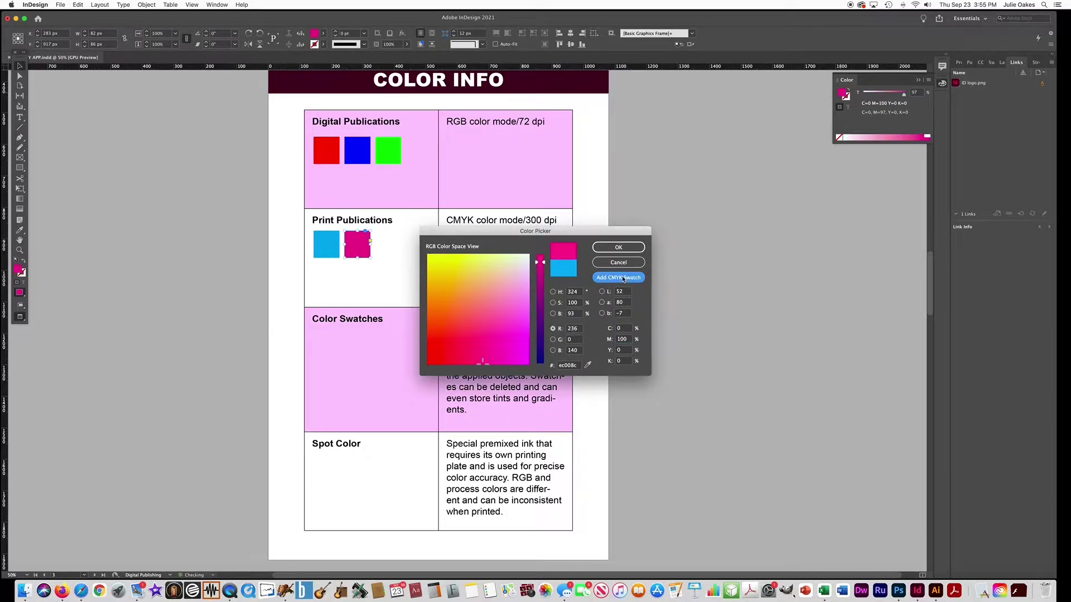
left_click(618, 247)
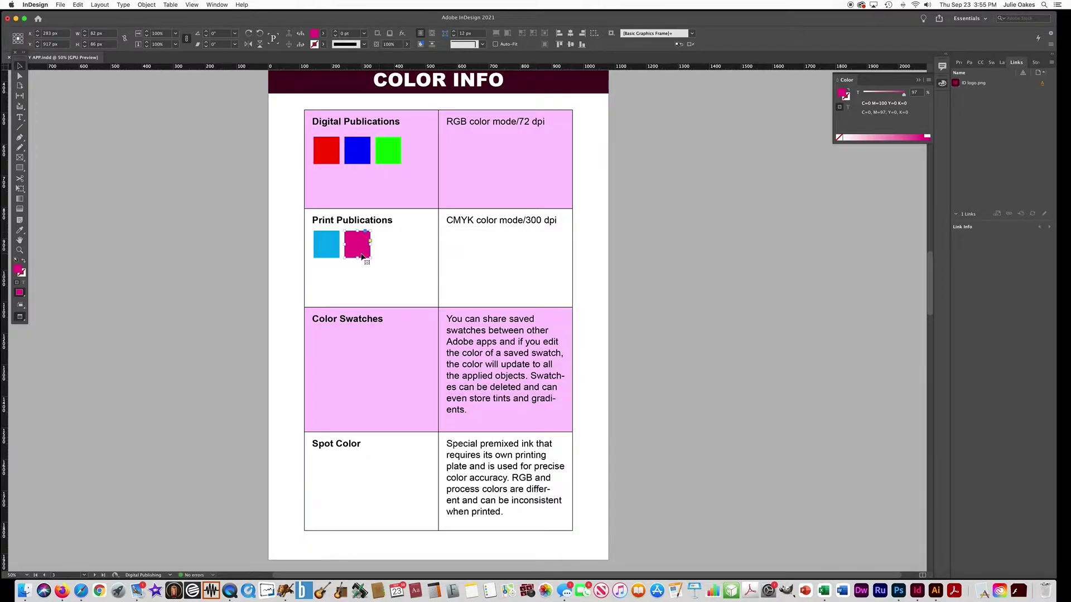
- Duplicate the magenta square and make the copy Y100 yellow, saved as a CMYK swatch
left_click_drag(361, 257, 394, 257)
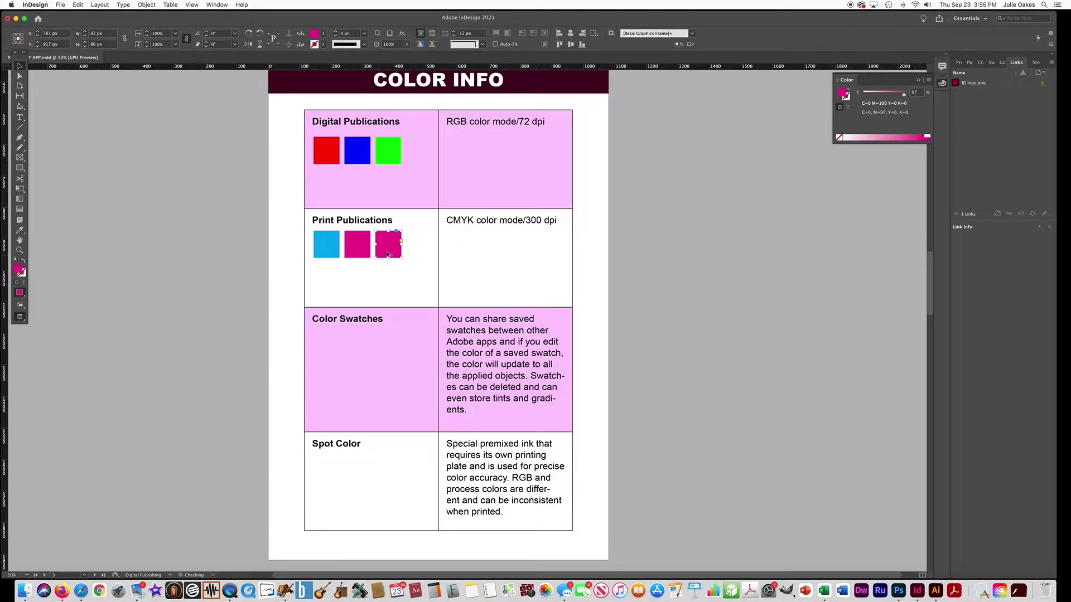
double_click(845, 96)
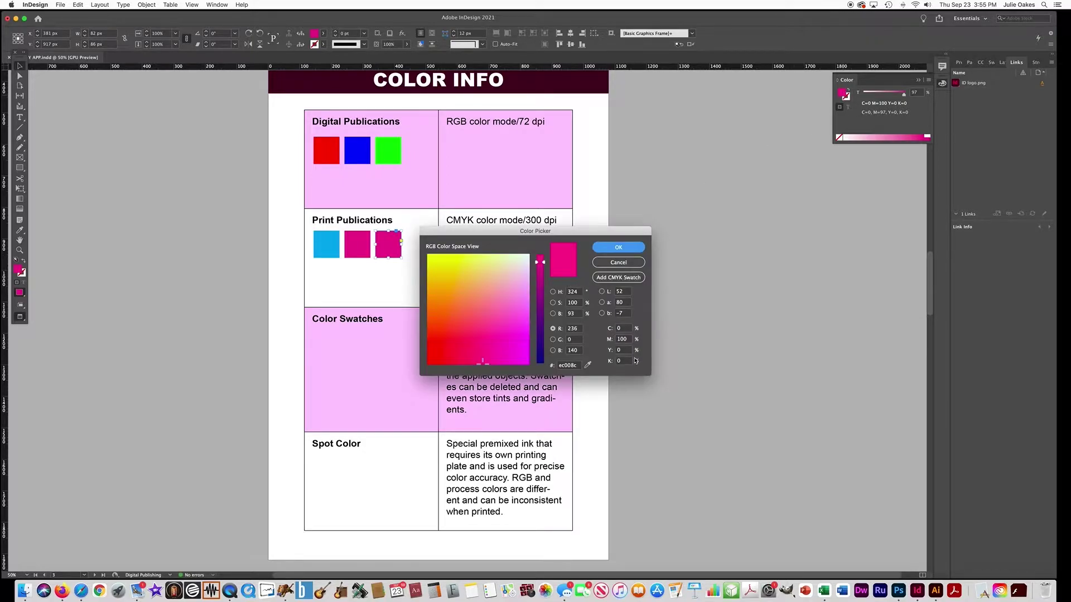
left_click(610, 341)
type("0")
left_click(609, 351)
type("10")
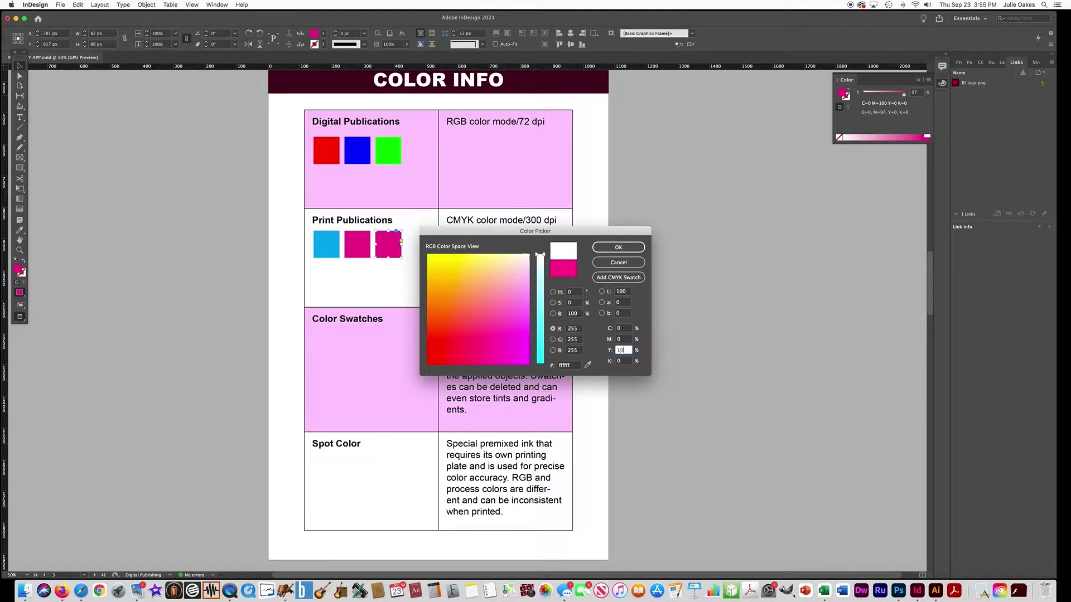
type("0")
left_click(608, 278)
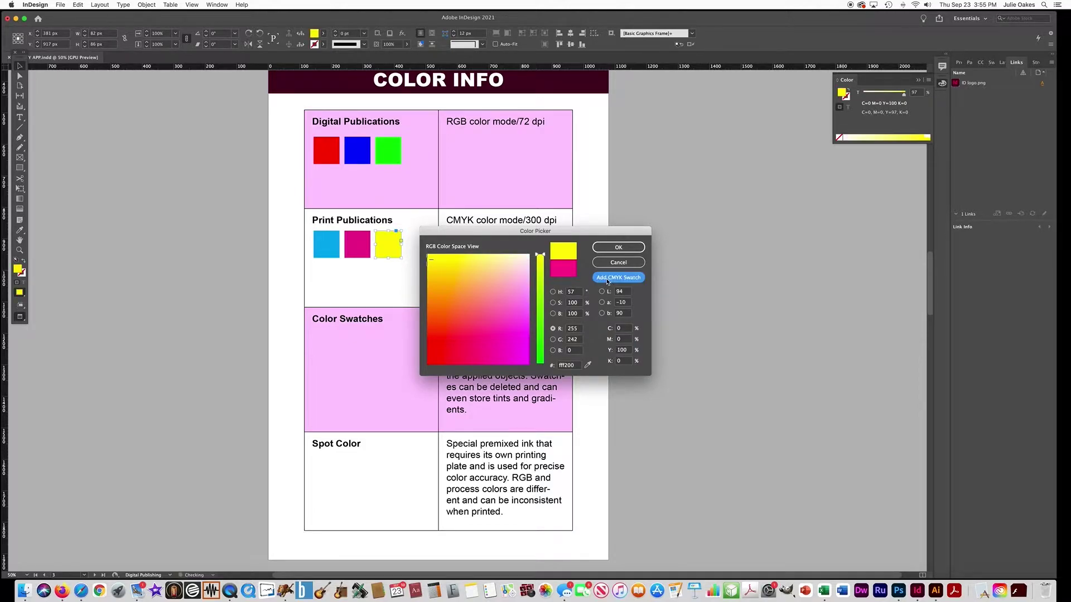
left_click(618, 247)
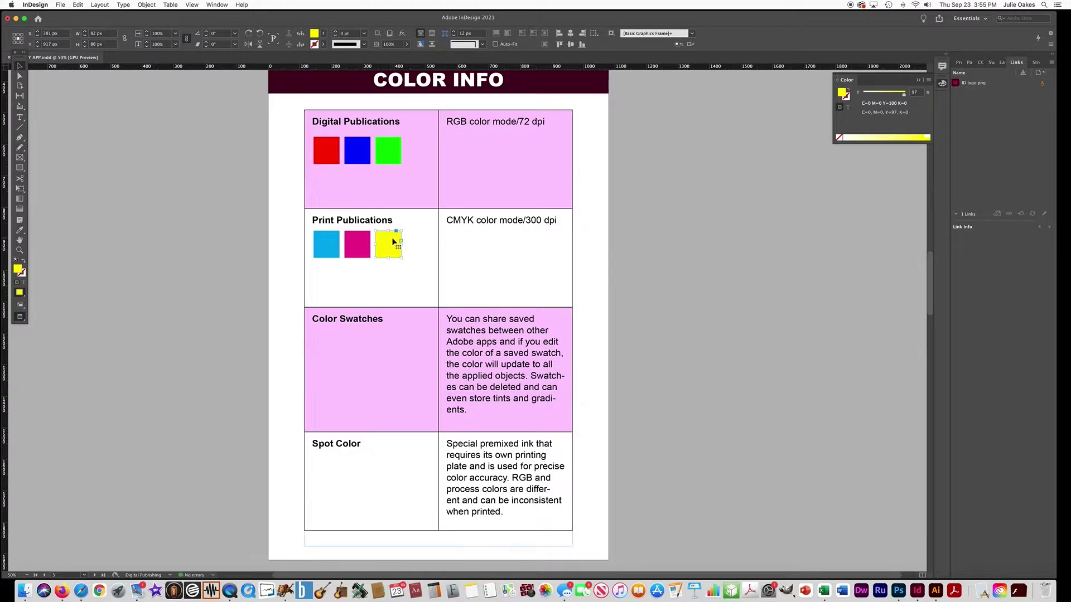
- Duplicate the yellow square and make the fourth square K100 black
left_click(399, 252)
left_click_drag(400, 252, 421, 259)
double_click(842, 94)
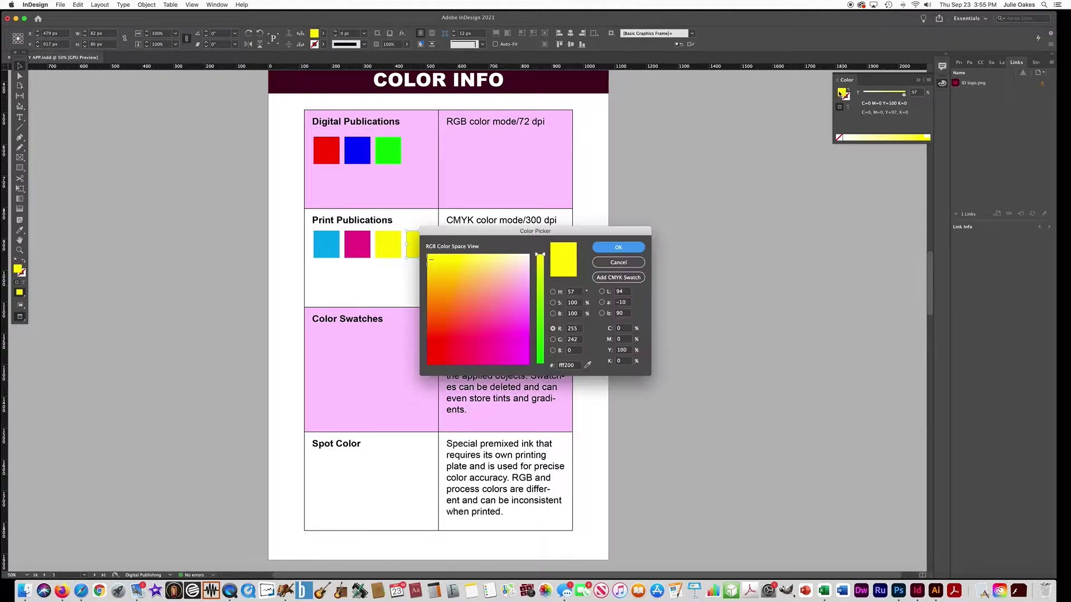
left_click(625, 361)
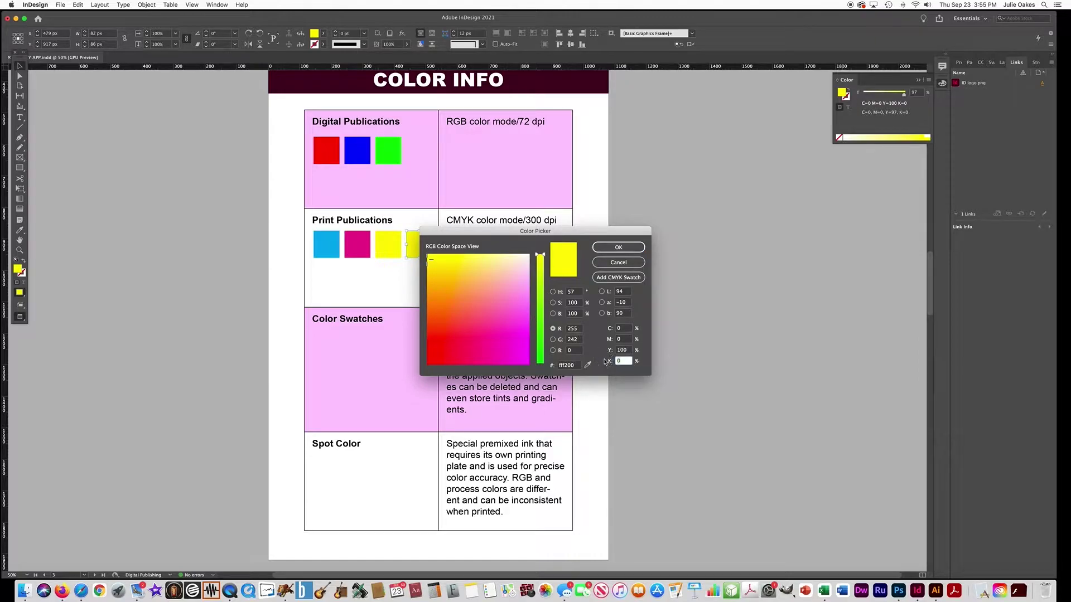
type("100")
left_click(603, 353)
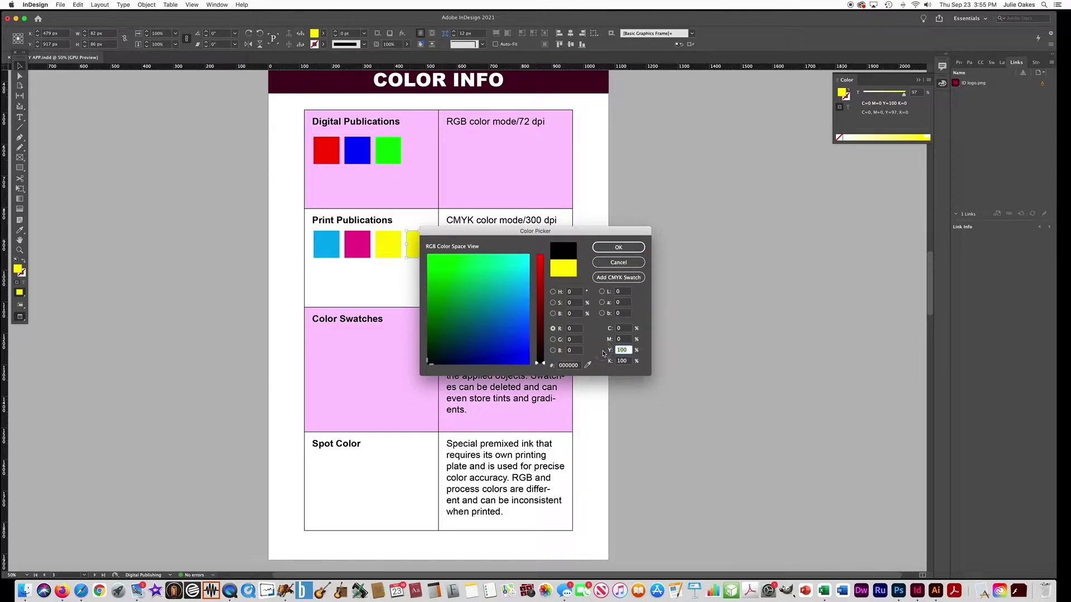
left_click(618, 247)
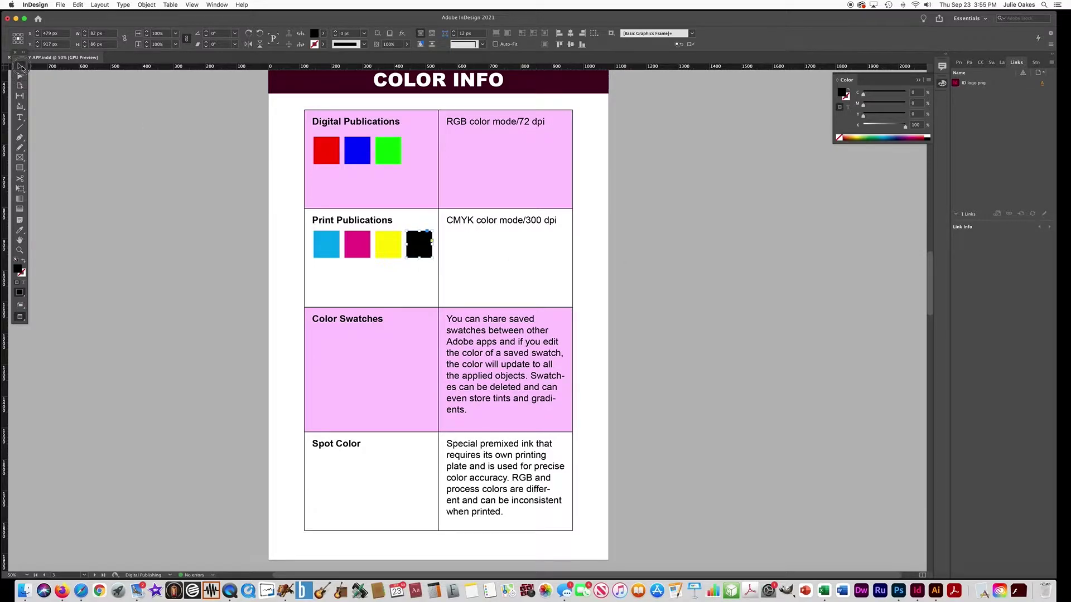
- Look through the fill swatch list, then close it and deselect the black square
left_click(323, 33)
scroll(283, 132, "down", 4)
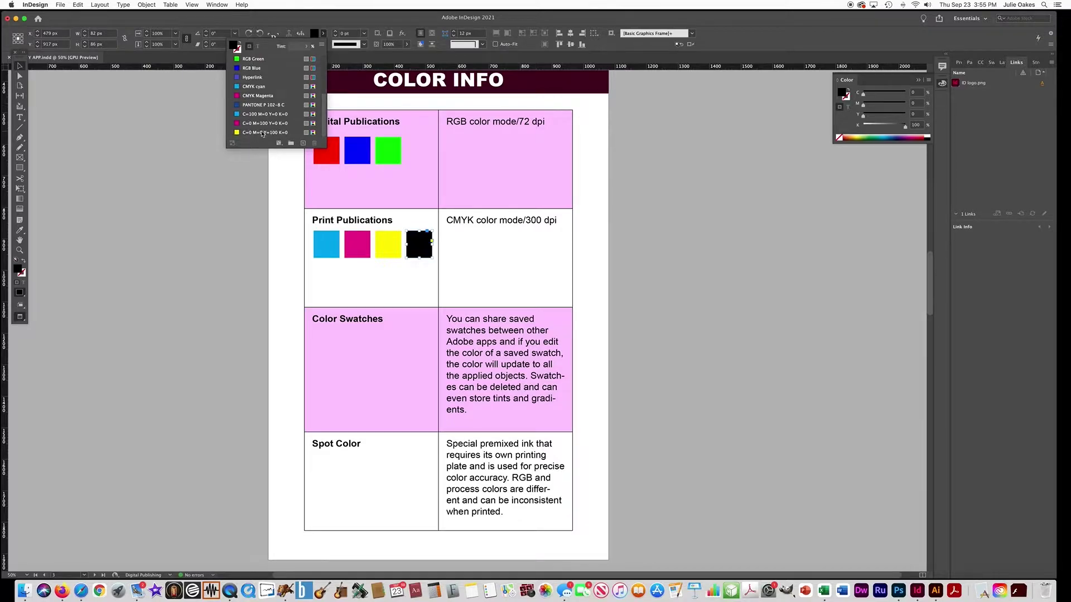
scroll(266, 142, "up", 4)
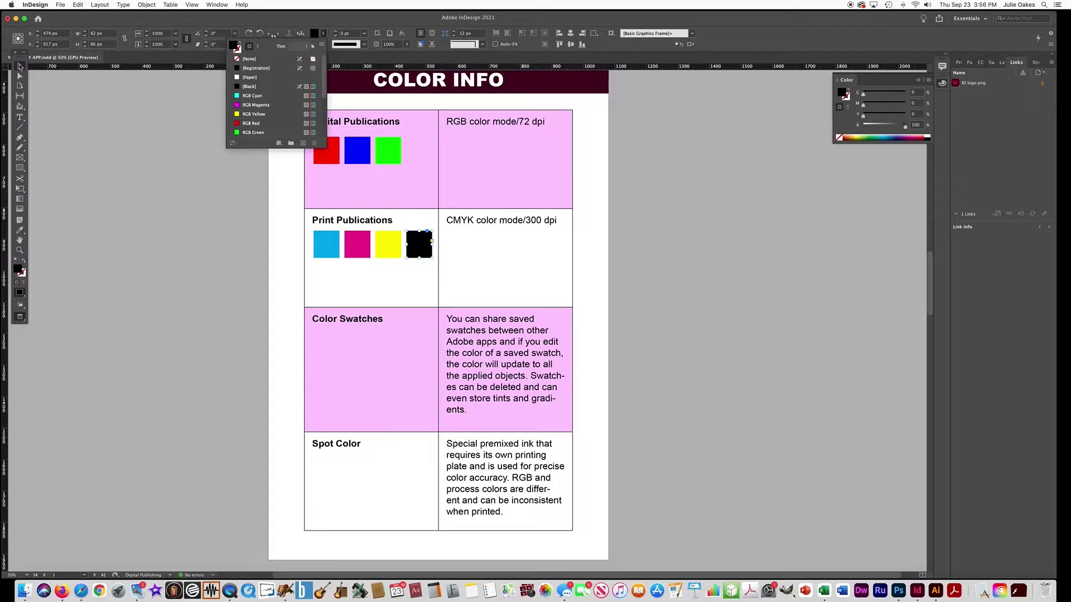
left_click(125, 156)
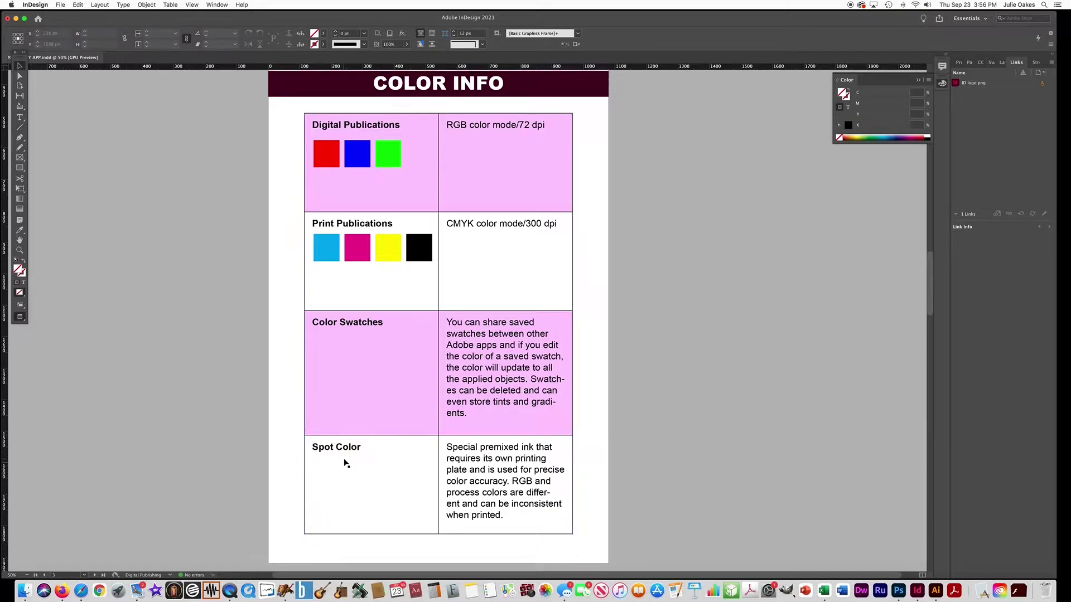
scroll(345, 463, "up", 5)
scroll(346, 463, "down", 5)
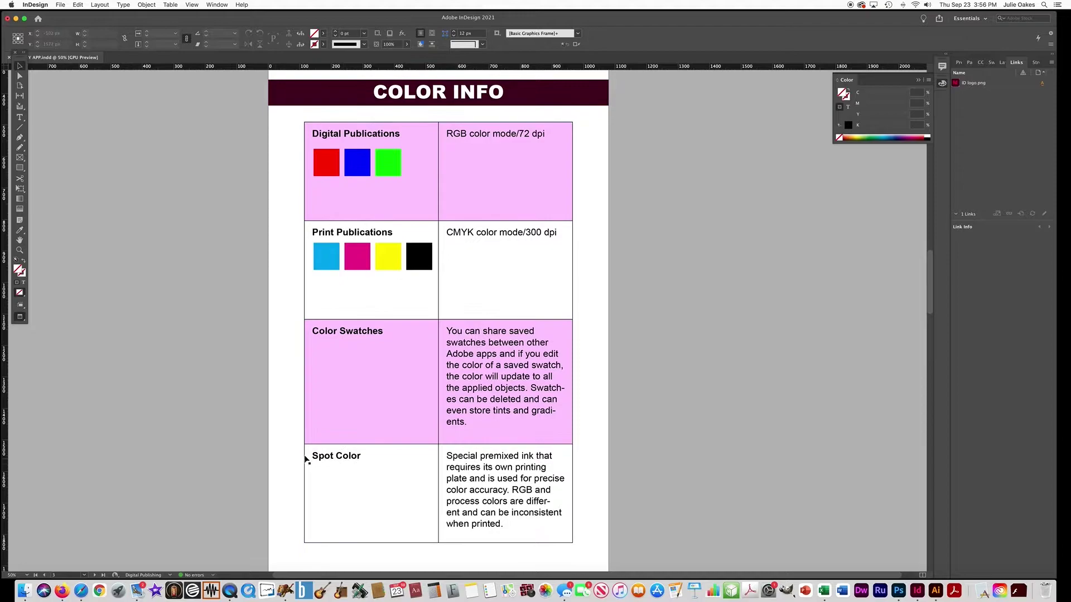
- Draw a small square frame in the Spot Color cell
key("m")
left_click_drag(313, 468, 343, 498)
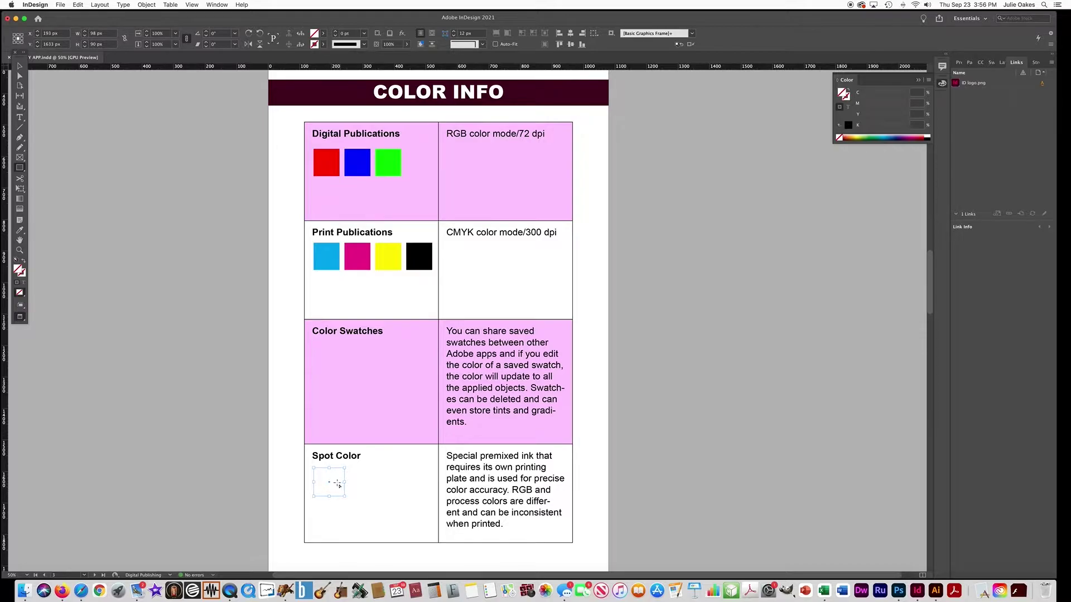
left_click(324, 34)
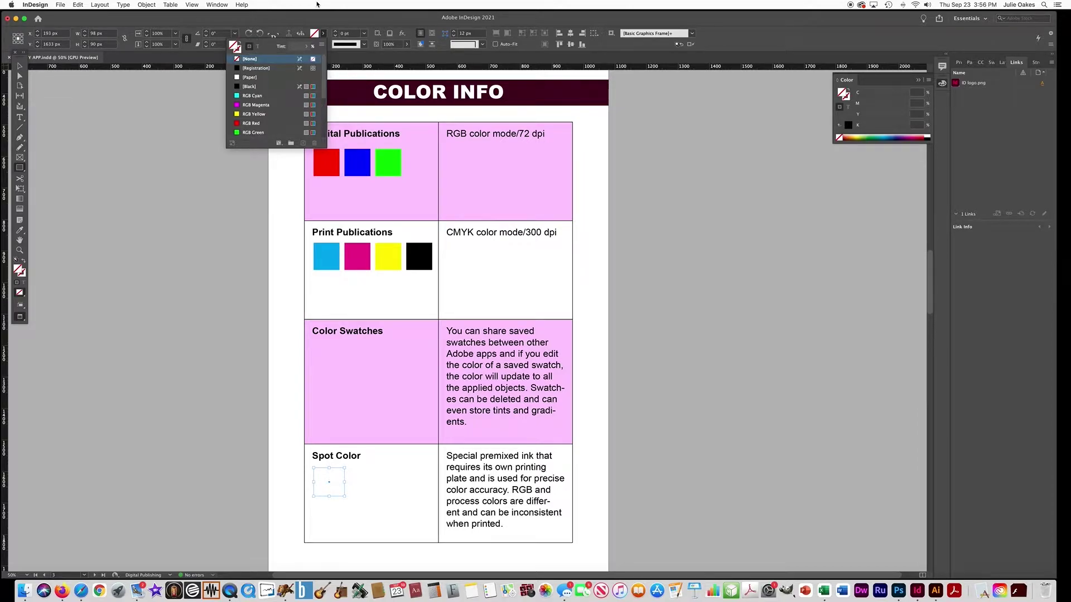
- Fill it with a new PANTONE 874 C spot swatch from PANTONE+ Metallic Coated
left_click(324, 45)
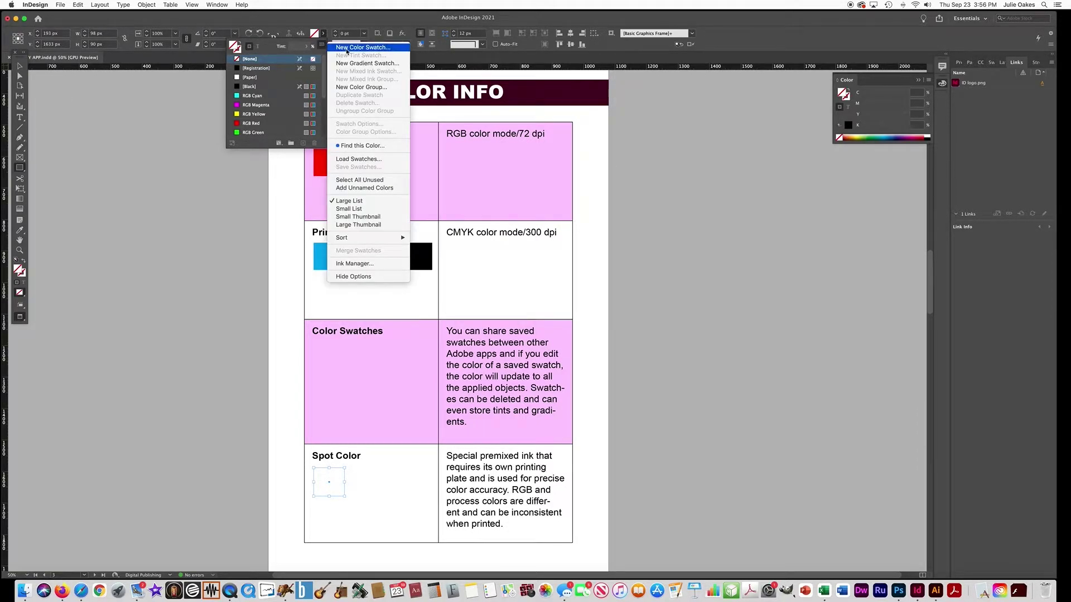
left_click(346, 49)
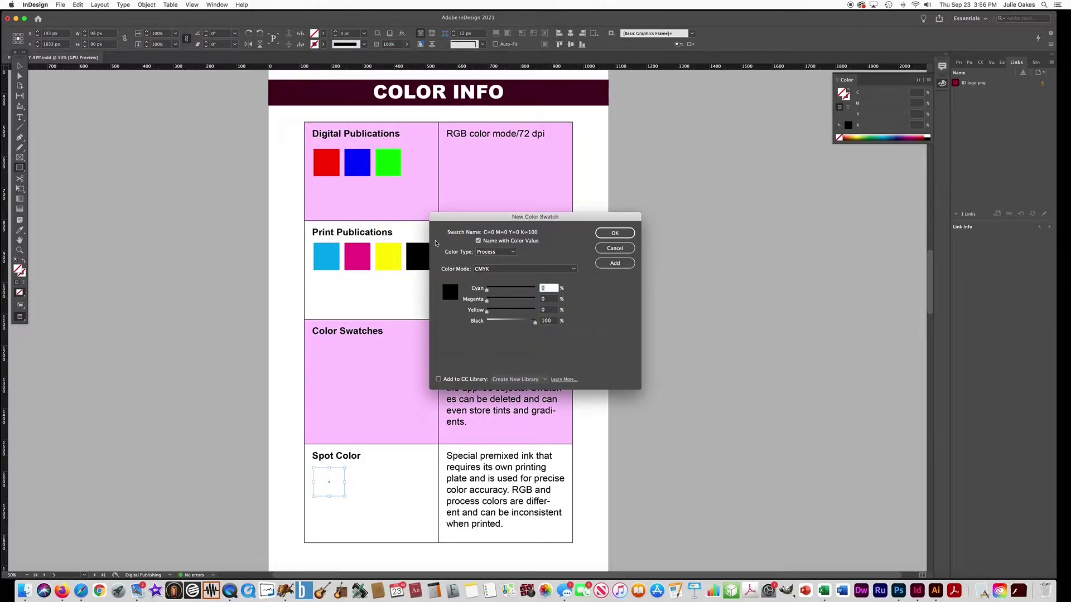
left_click(502, 269)
left_click(502, 270)
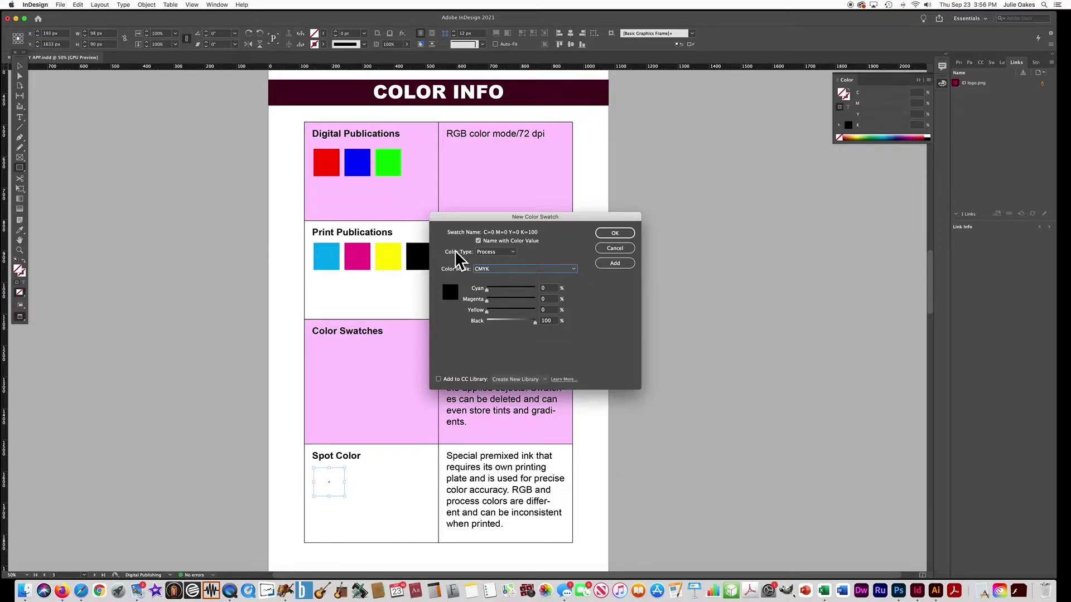
left_click(494, 252)
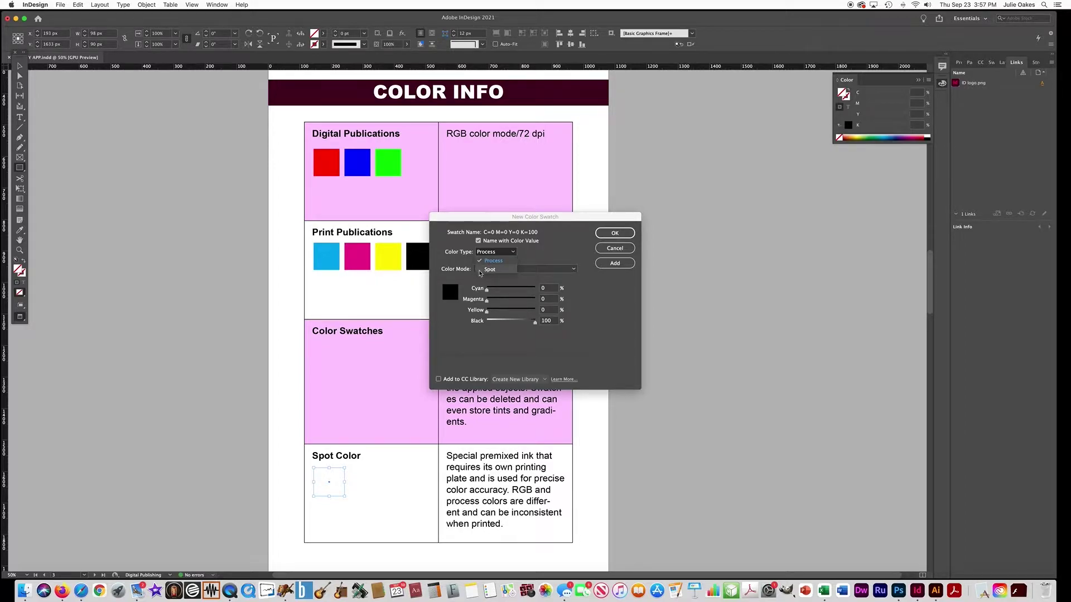
left_click(489, 270)
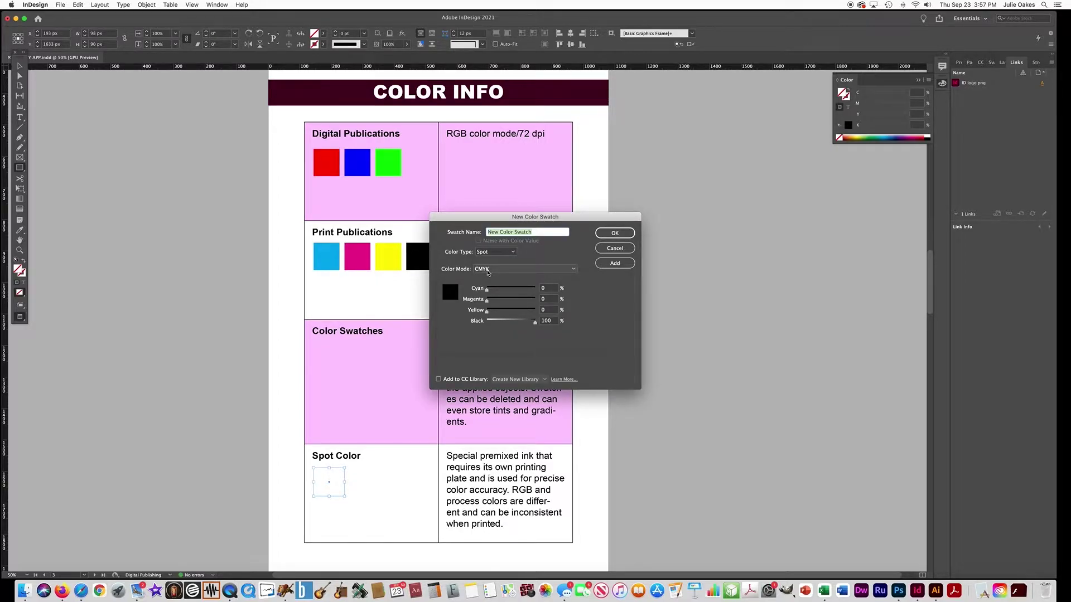
left_click(488, 270)
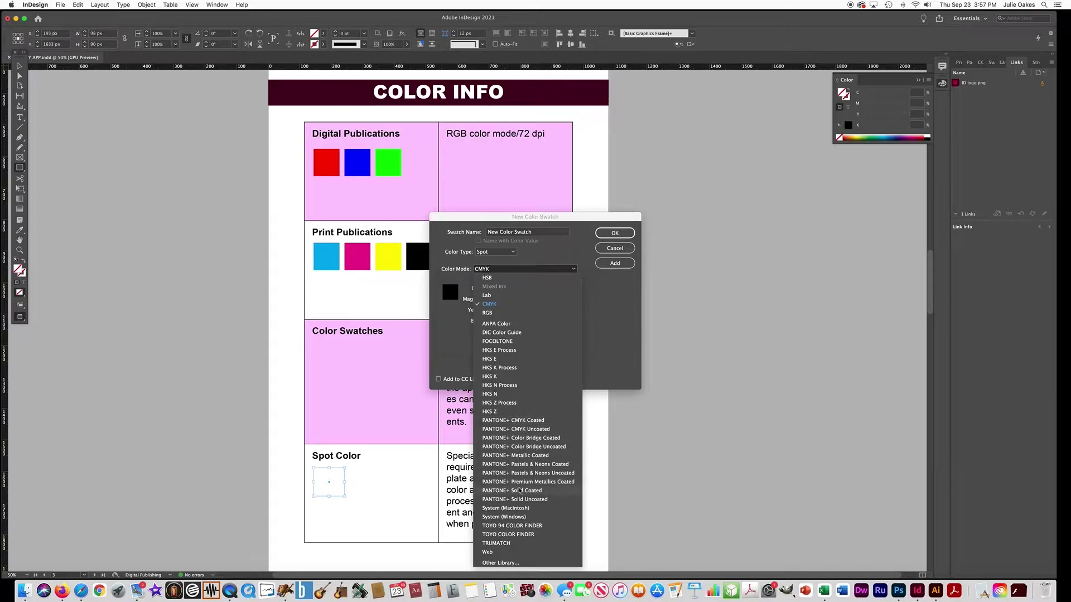
left_click(516, 456)
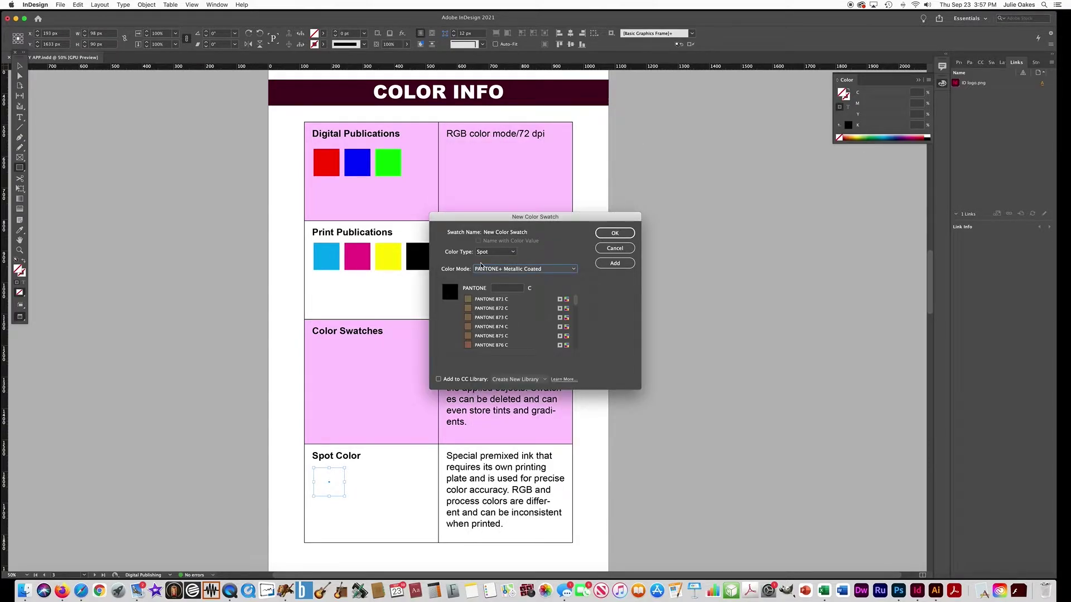
left_click(484, 327)
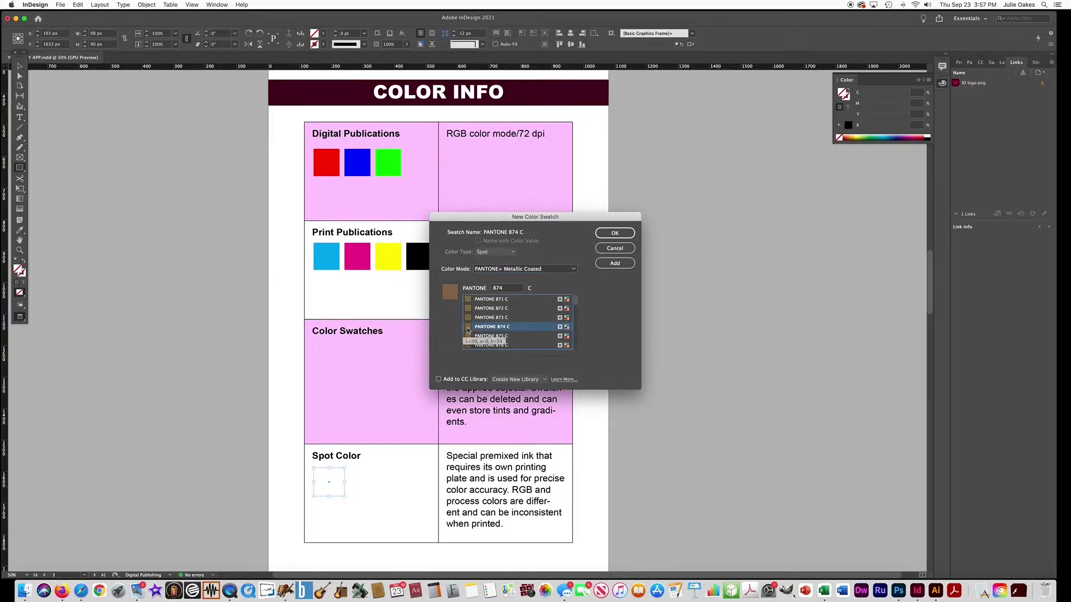
left_click(616, 234)
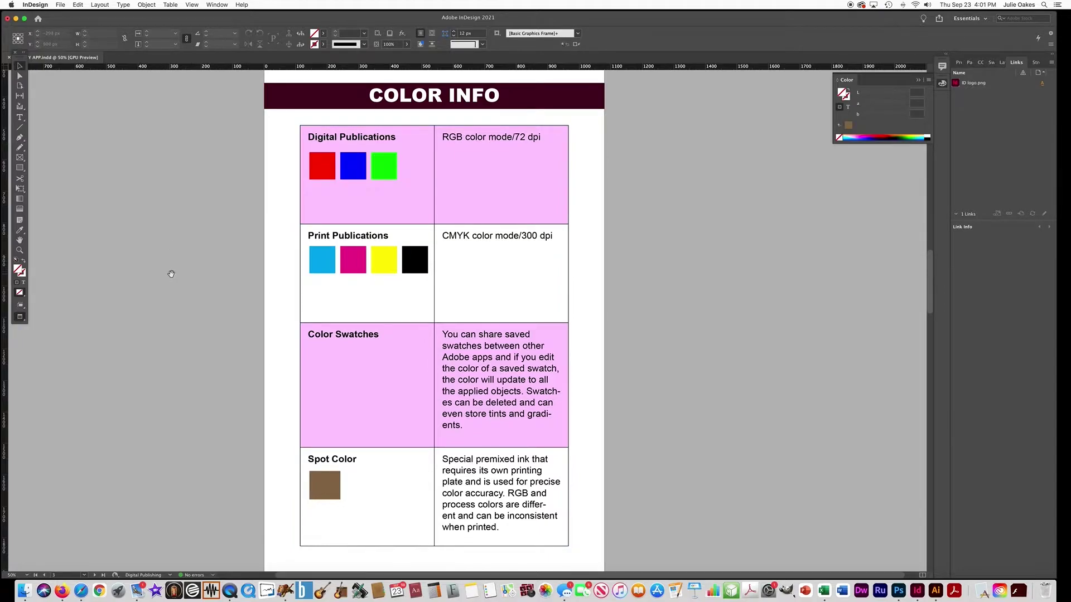
- Scroll and pan past the BUSINESS & DESIGN and COPYRIGHTS pages to the PAGE INFO page
scroll(194, 136, "down", 10)
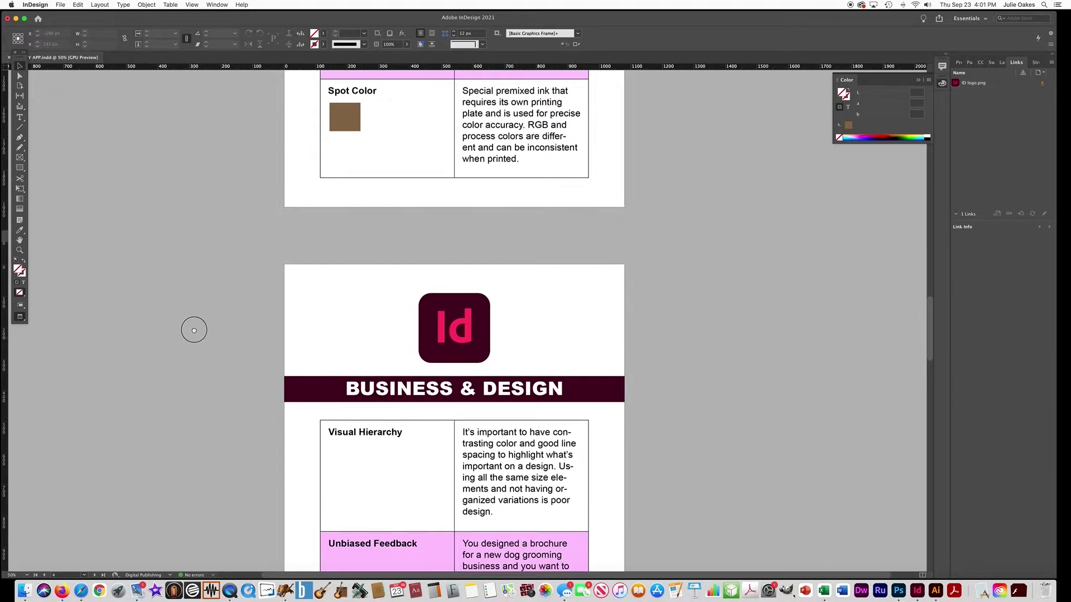
scroll(194, 332, "down", 5)
scroll(171, 258, "down", 3)
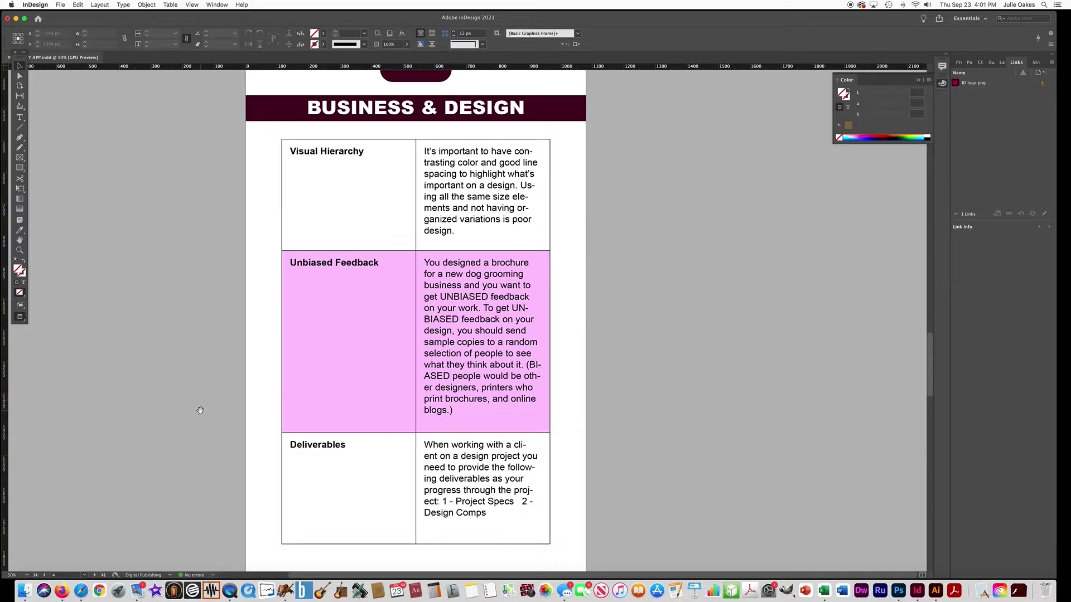
scroll(203, 393, "down", 10)
left_click_drag(195, 476, 195, 165)
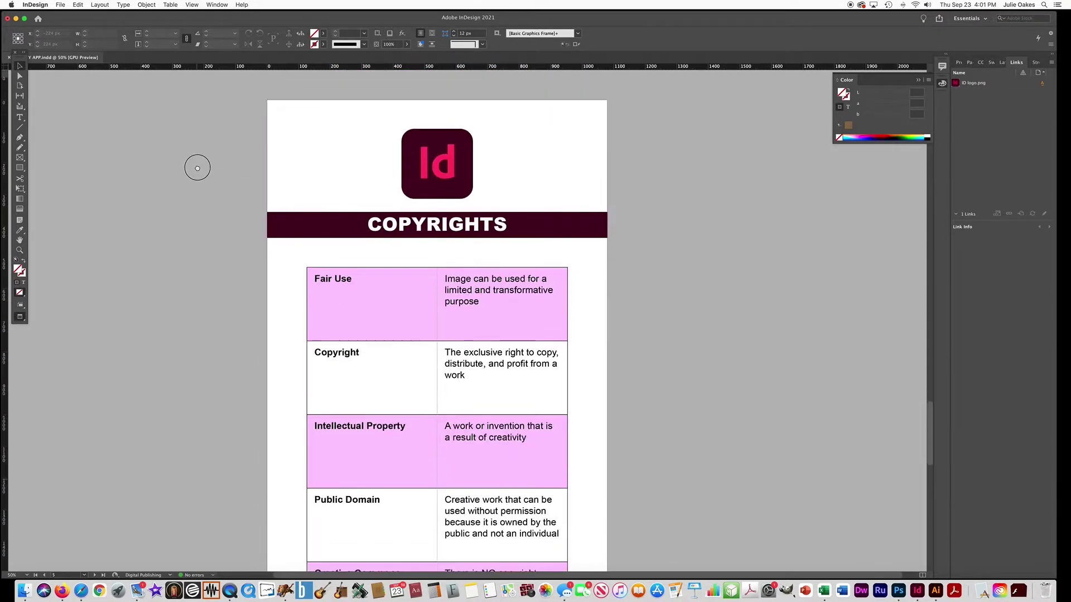
left_click_drag(210, 385, 166, 261)
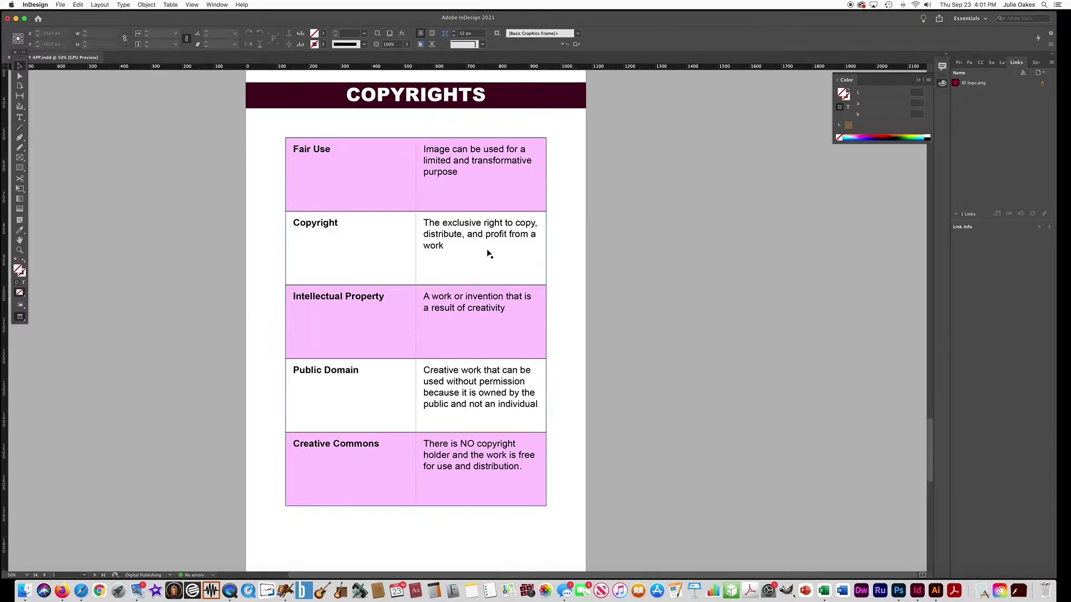
left_click_drag(207, 398, 190, 133)
left_click_drag(195, 434, 184, 183)
scroll(248, 306, "down", 3)
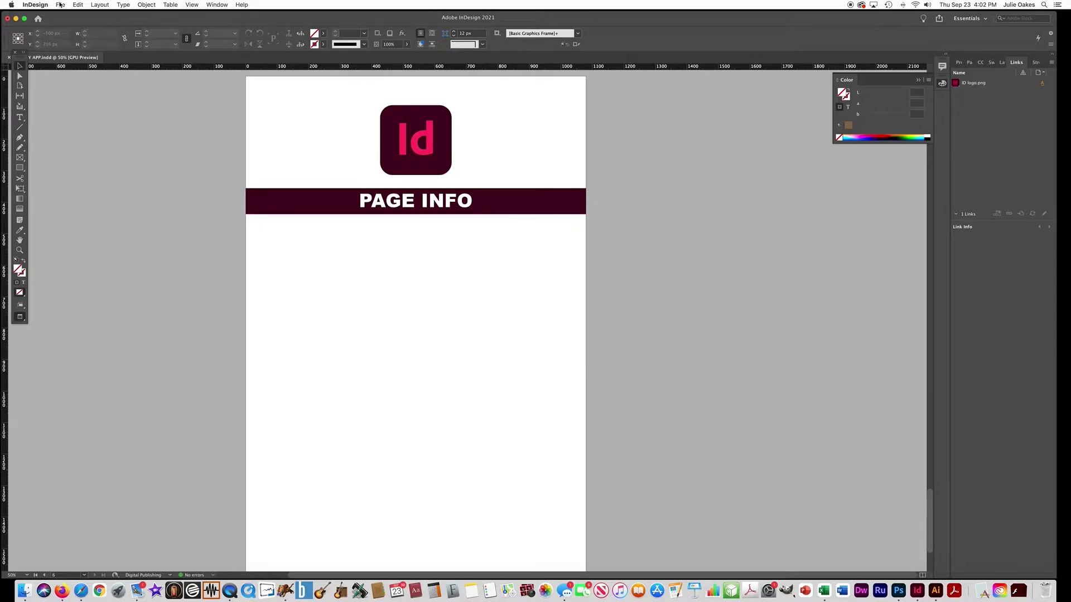
- Place Page Info.docx below the PAGE INFO banner, skipping the missing-fonts warning
left_click(60, 5)
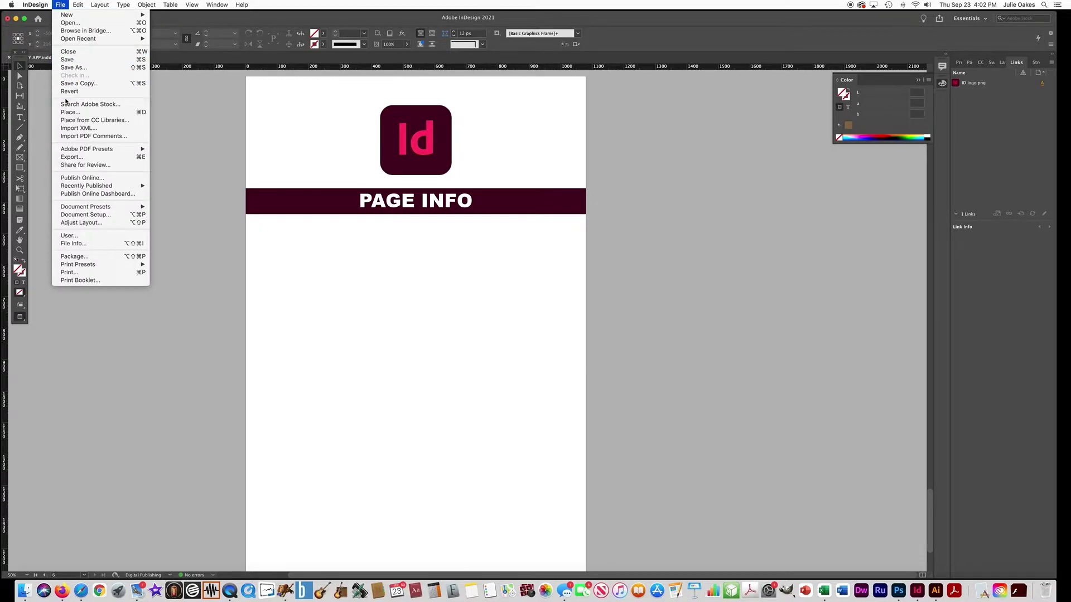
left_click(64, 114)
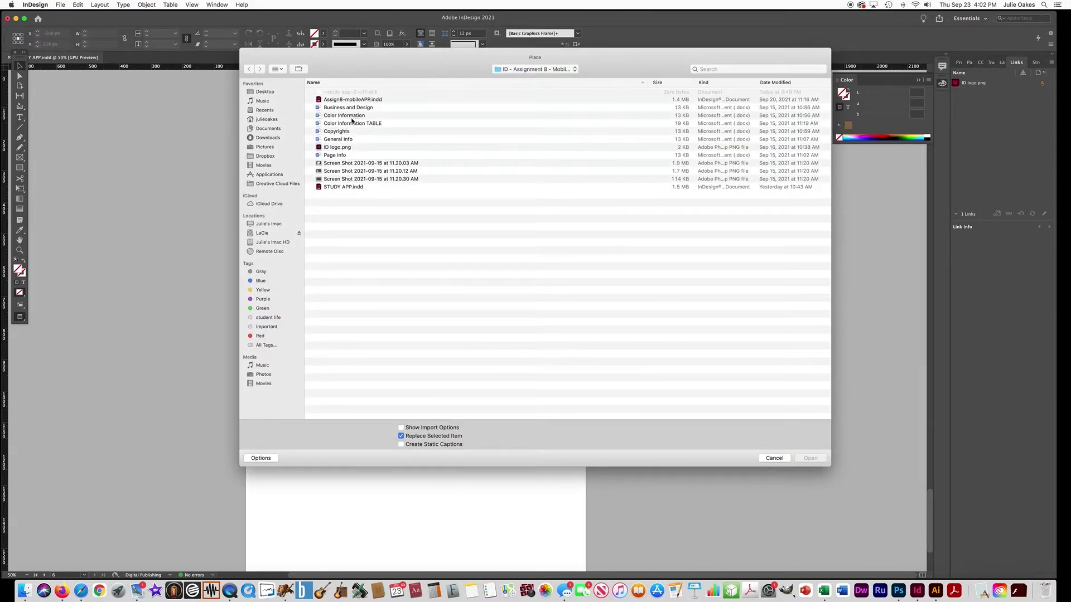
left_click(336, 156)
double_click(336, 157)
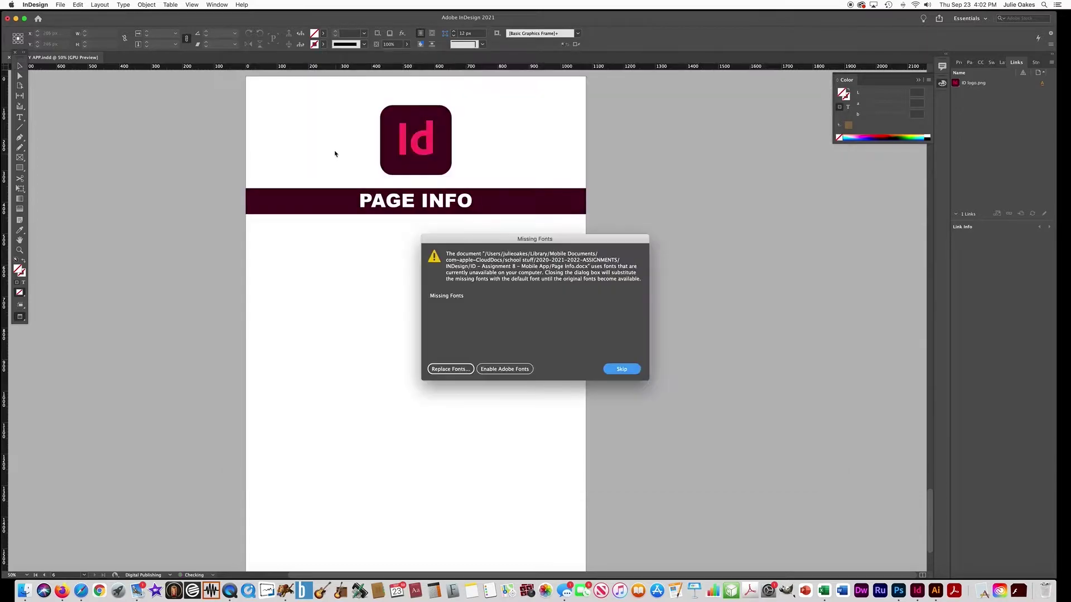
left_click(445, 372)
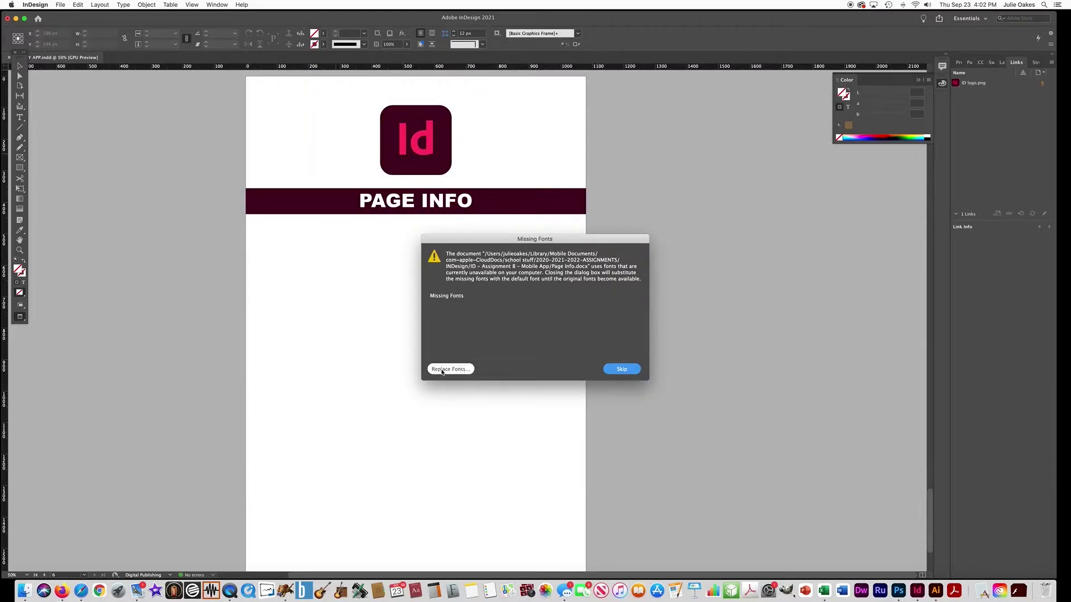
left_click(620, 369)
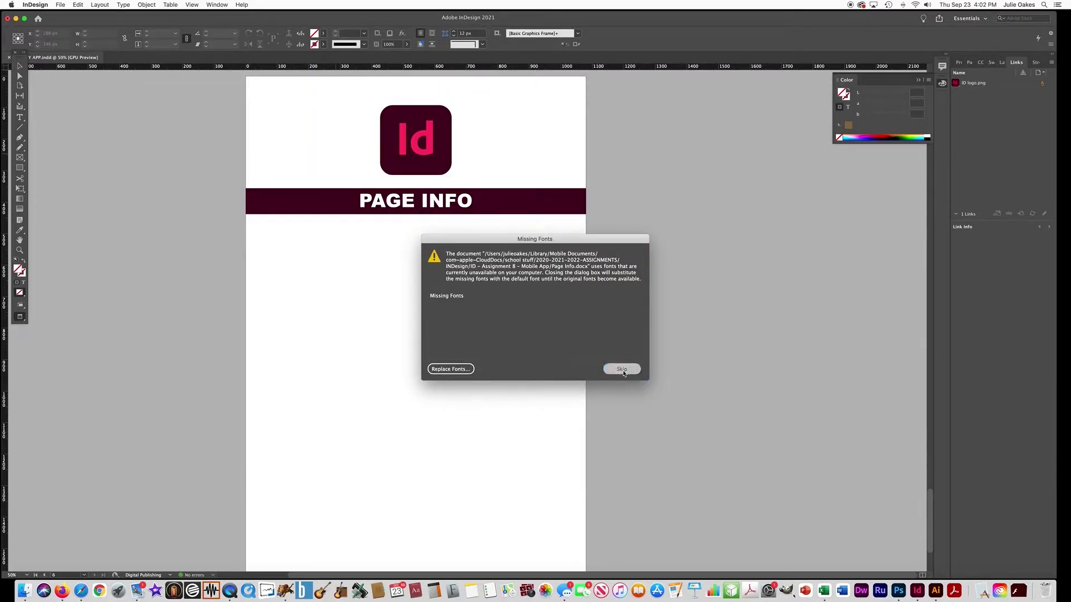
left_click(278, 238)
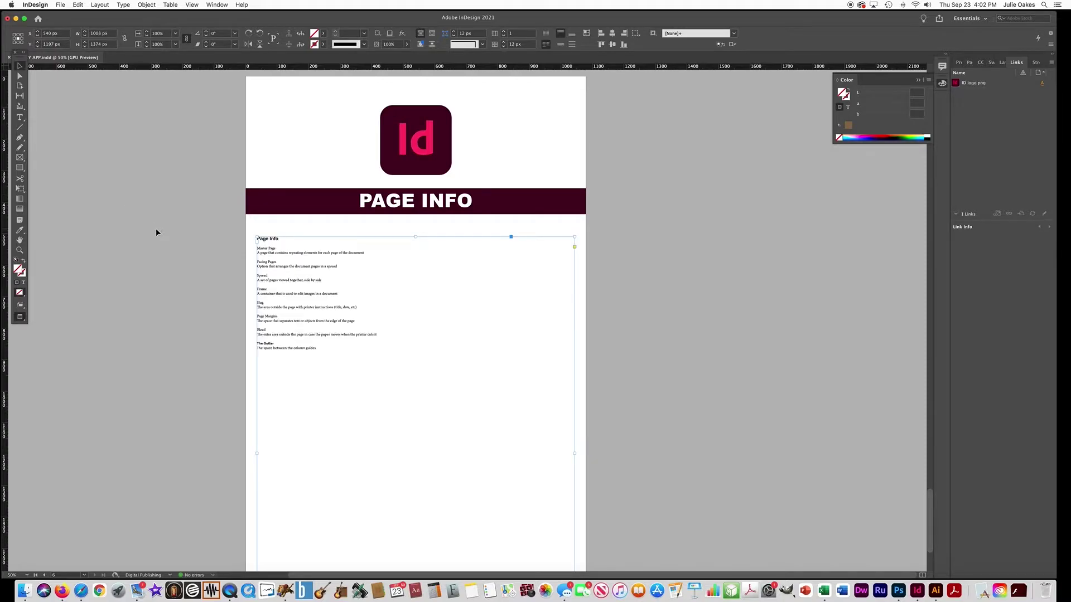
- Apply the table text's formatting to the whole glossary text with the Eyedropper
key("super+minus")
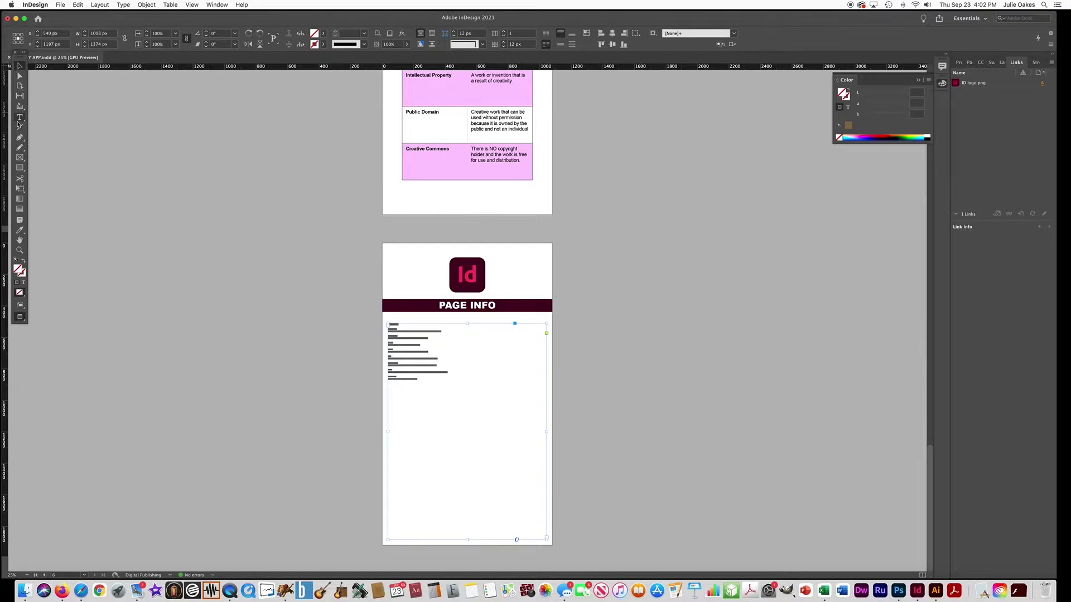
left_click(401, 337)
key("super+a")
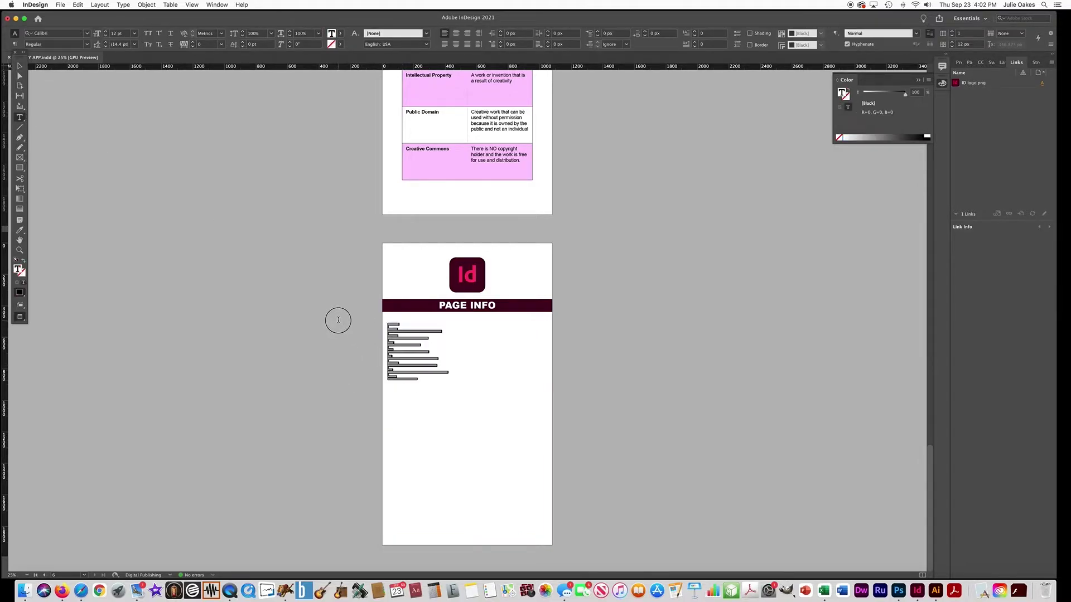
left_click(19, 229)
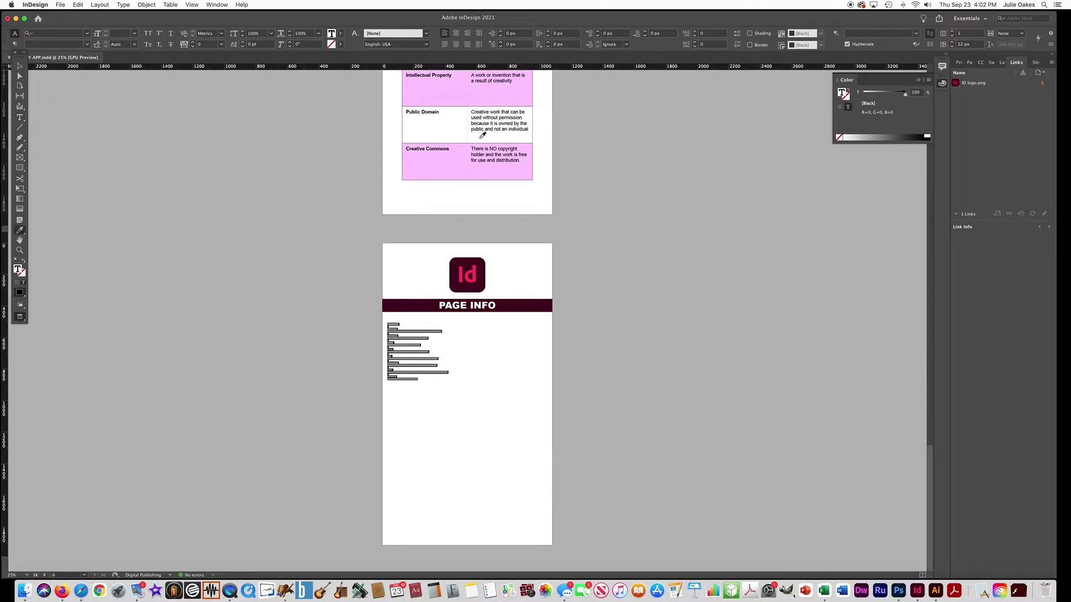
left_click(482, 145)
left_click(19, 66)
left_click(203, 256)
- Zoom in on the glossary and delete the redundant Page Info heading line
key("t")
left_click(430, 337, "super")
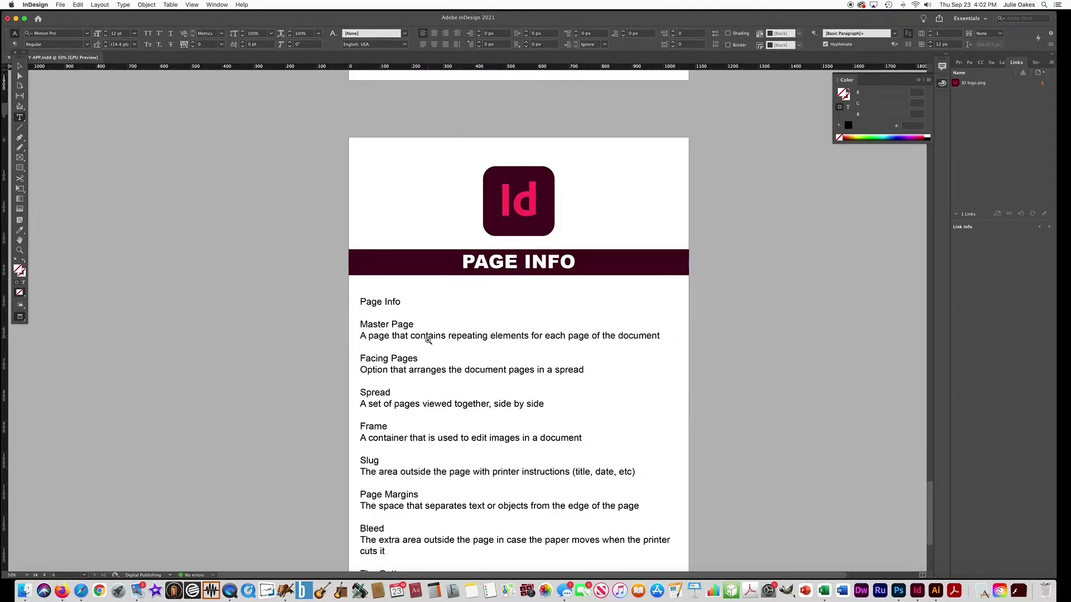
left_click_drag(428, 339, 341, 229)
left_click_drag(274, 215, 255, 191)
key("BackSpace")
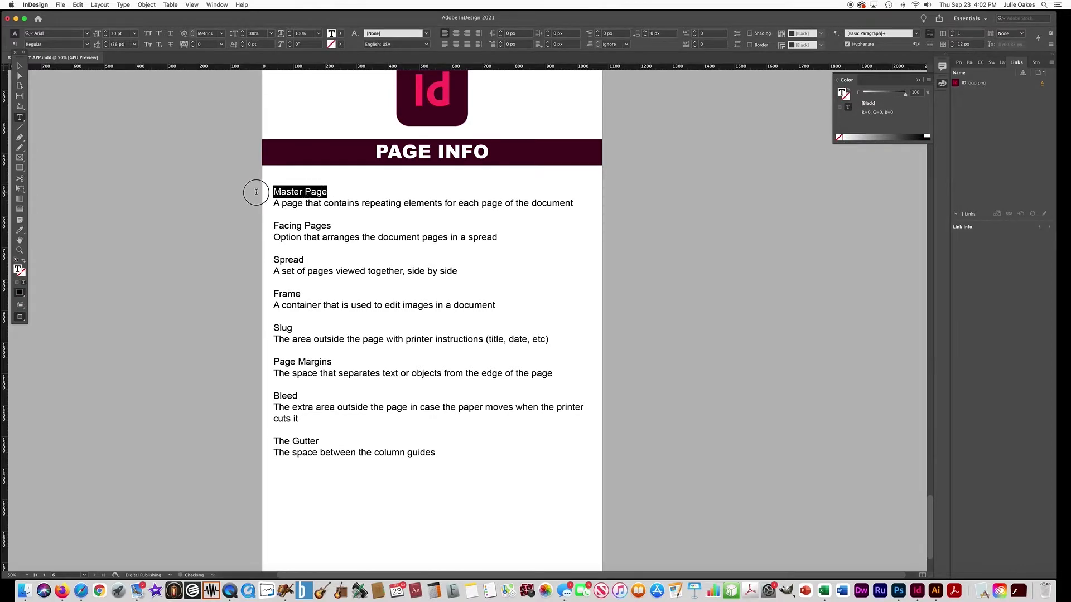
- Bold the terms Master Page, Facing Pages, Spread, Frame and Slug
left_click(87, 44)
left_click(66, 73)
left_click_drag(331, 226, 272, 226)
key("shift+super+b")
double_click(289, 260)
key("shift+super+b")
double_click(287, 294)
key("shift+super+b")
double_click(281, 328)
key("shift+super+b")
- Bold Page Margins and Bleed, shorten 'The Gutter' to 'Gutter' and bold it
triple_click(304, 361)
key("shift+super+b")
double_click(285, 396)
key("shift+super+b")
left_click(294, 441)
key("BackSpace")
key("BackSpace")
key("BackSpace")
key("BackSpace")
double_click(294, 440)
key("shift+super+b")
key("Escape")
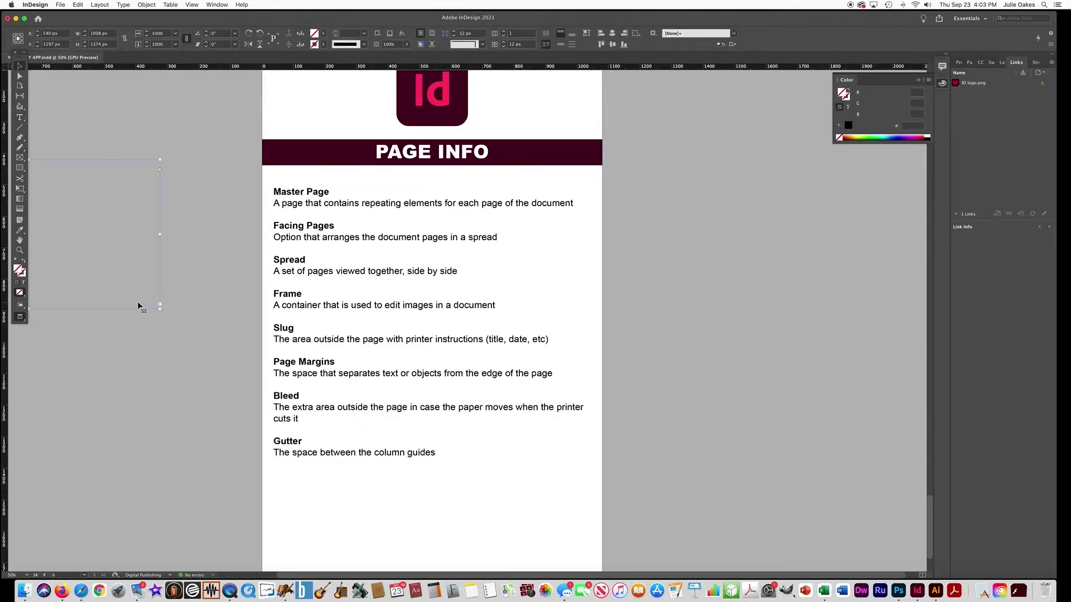
left_click(240, 327)
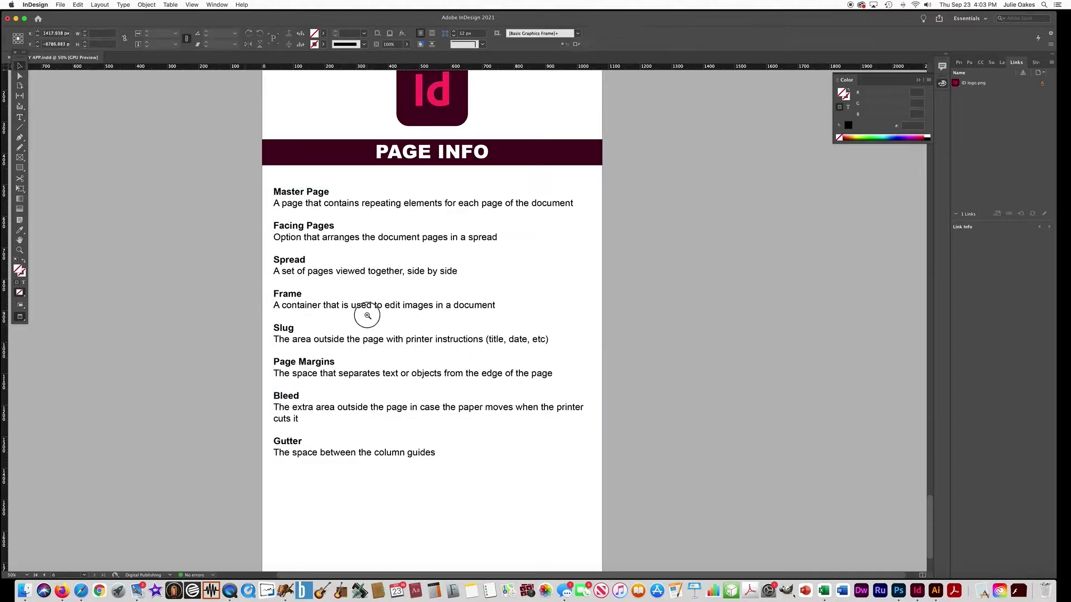
- Shrink the glossary frame from its corner so only Master Page, Facing Pages, Spread and Frame fit
key("super+minus")
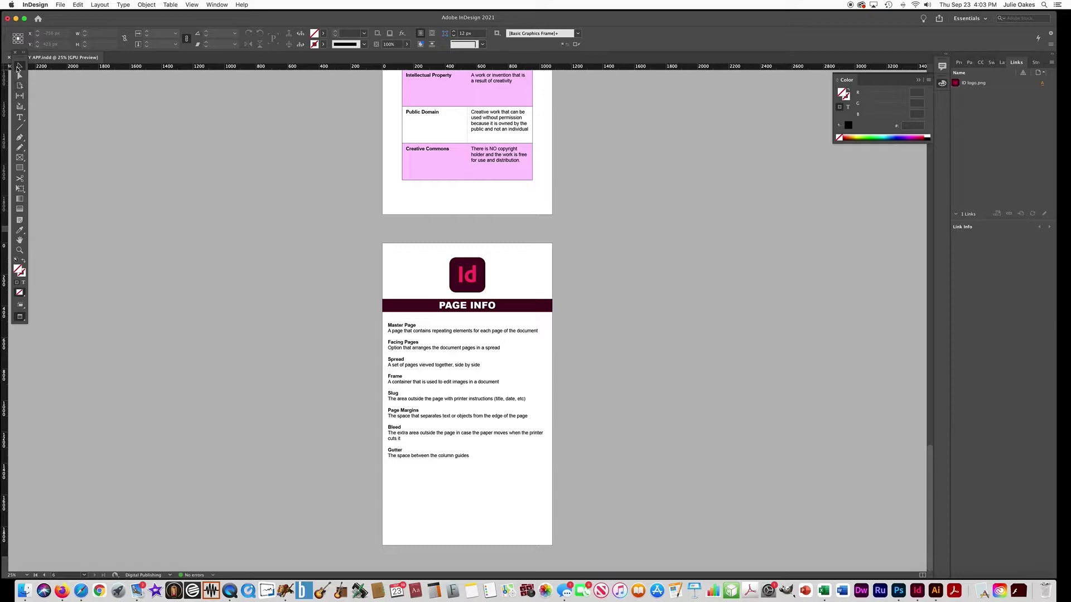
left_click(459, 415)
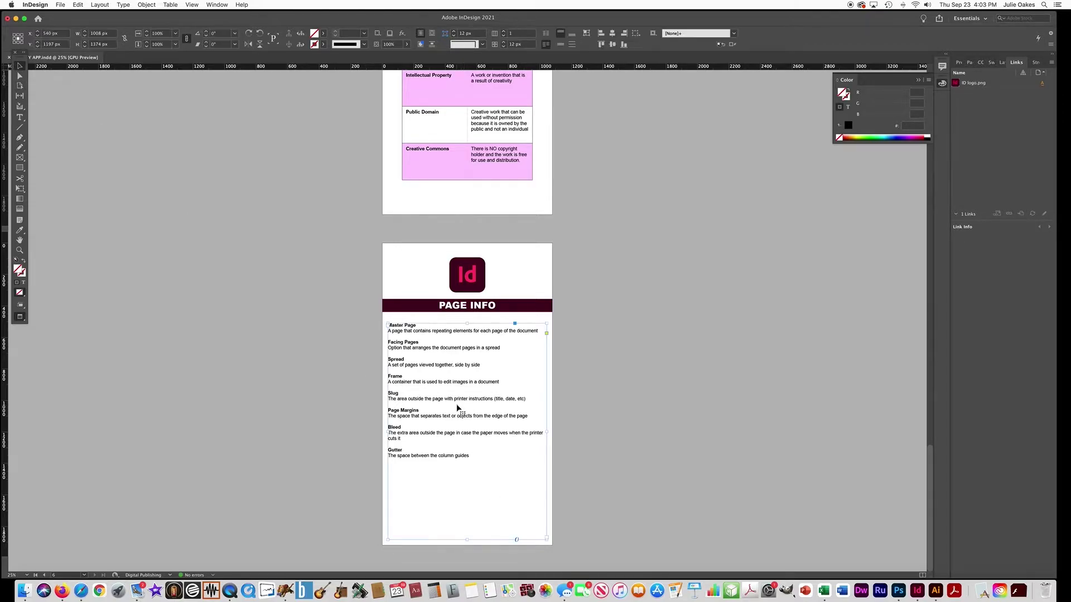
left_click_drag(460, 411, 465, 406)
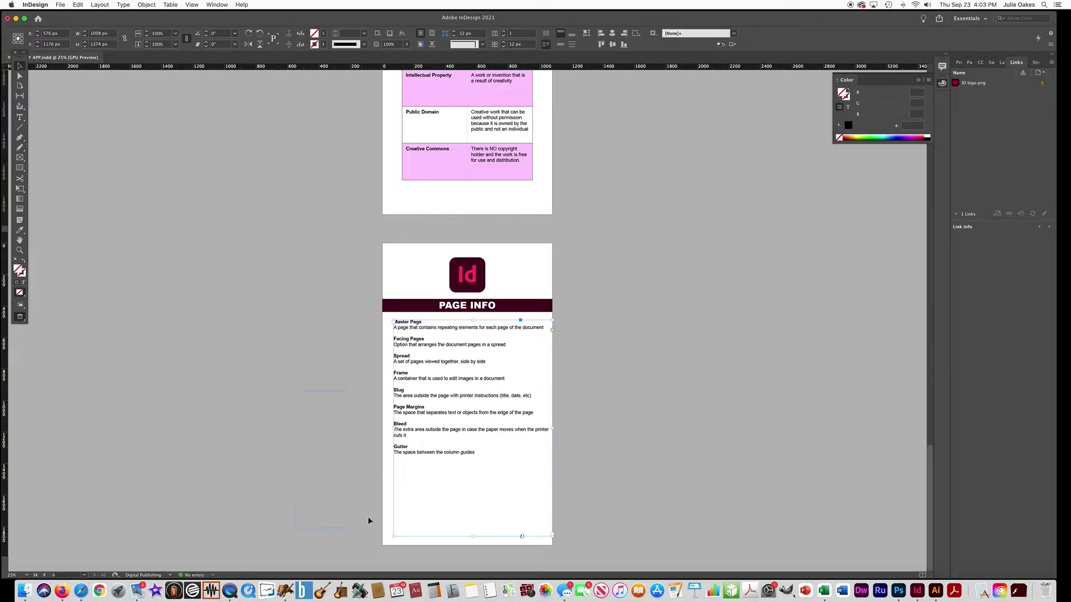
left_click_drag(552, 537, 544, 387)
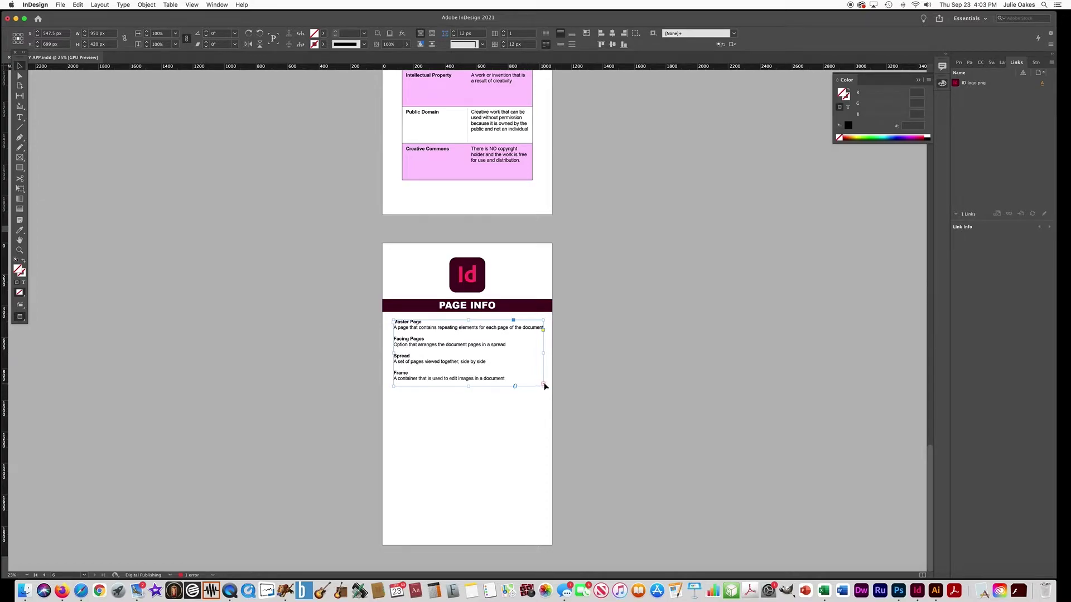
key("super+equal")
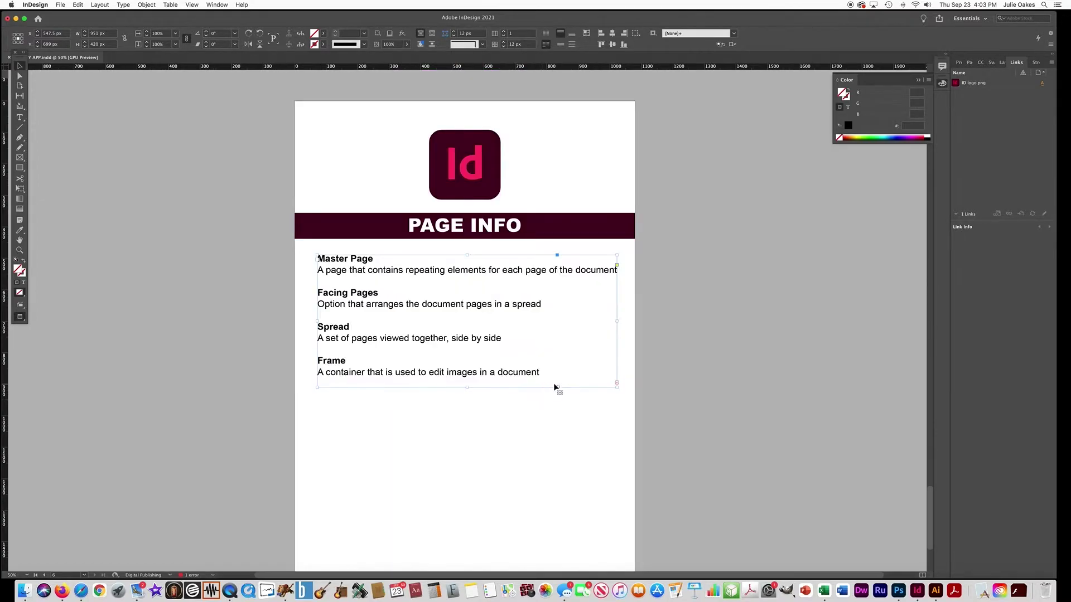
scroll(632, 382, "down", 5)
scroll(632, 385, "down", 2)
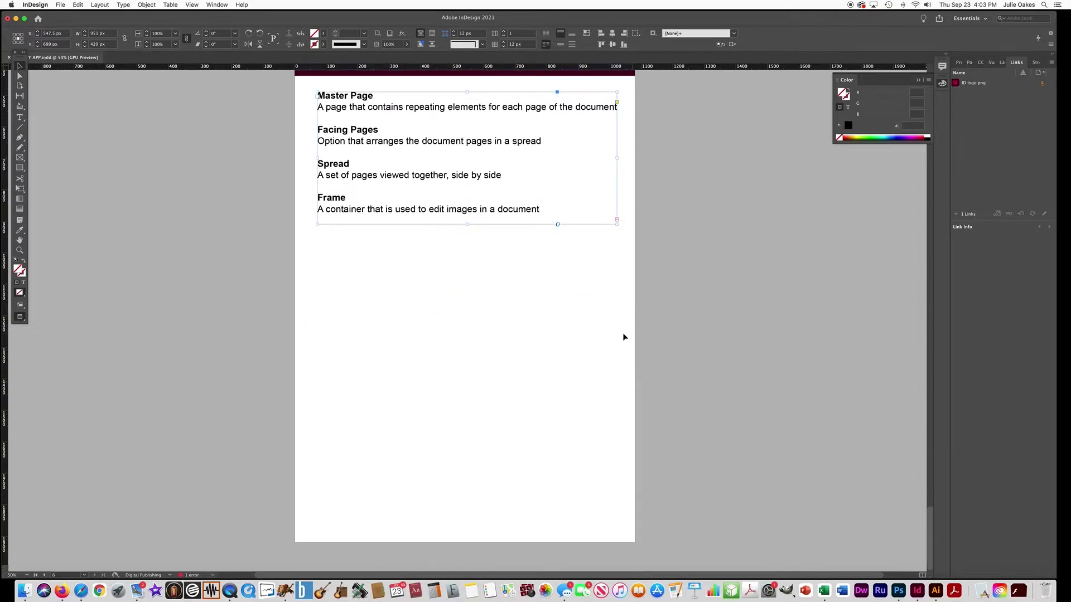
- Thread the Slug–Gutter overflow into a new narrow frame nudged into the page's lower right
key("f")
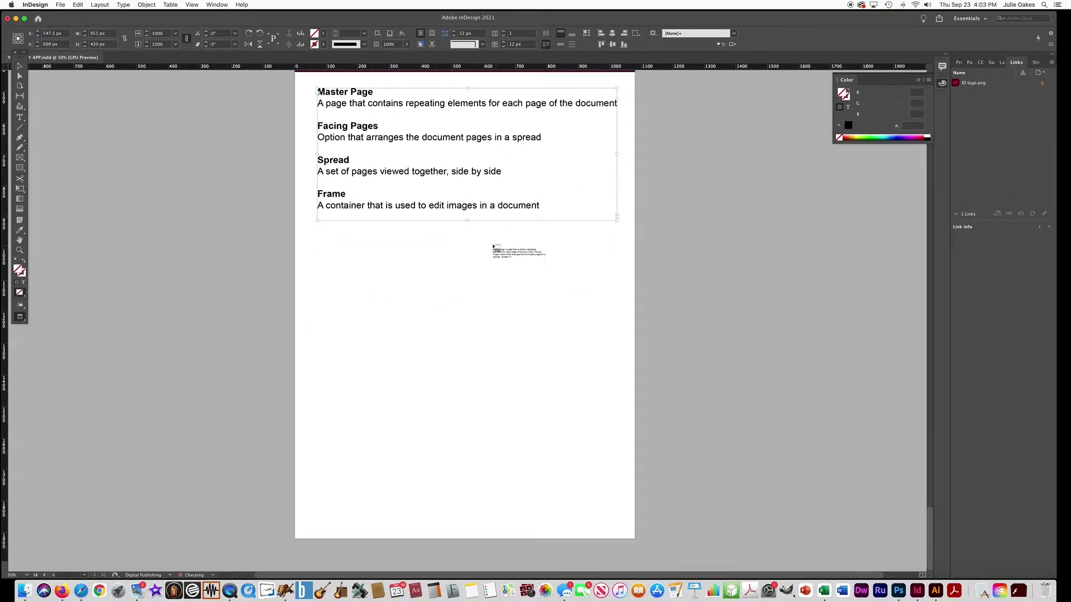
left_click_drag(466, 231, 614, 525)
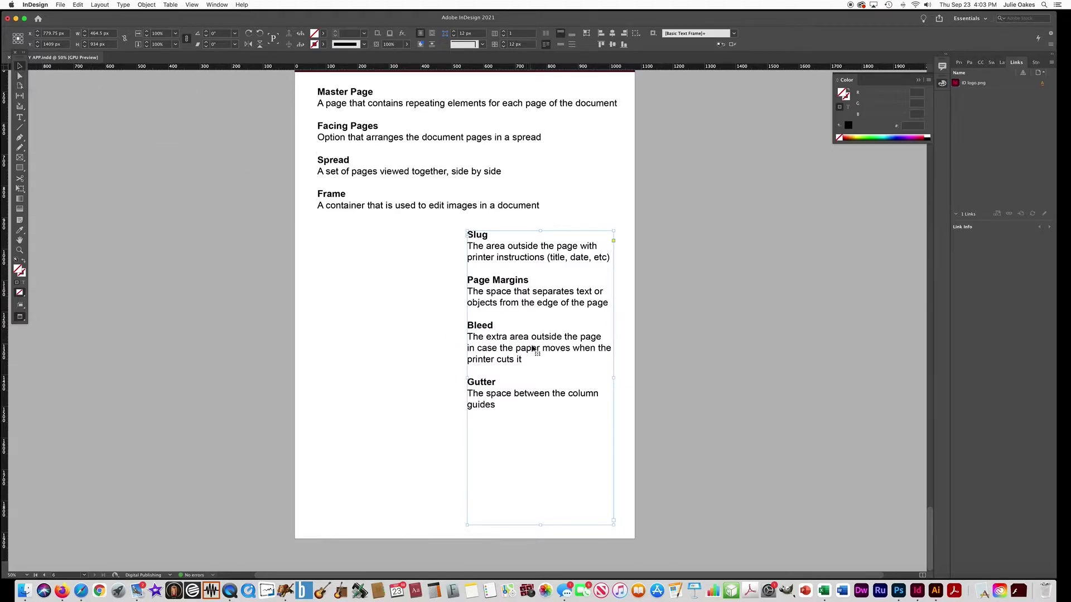
left_click_drag(466, 381, 512, 381)
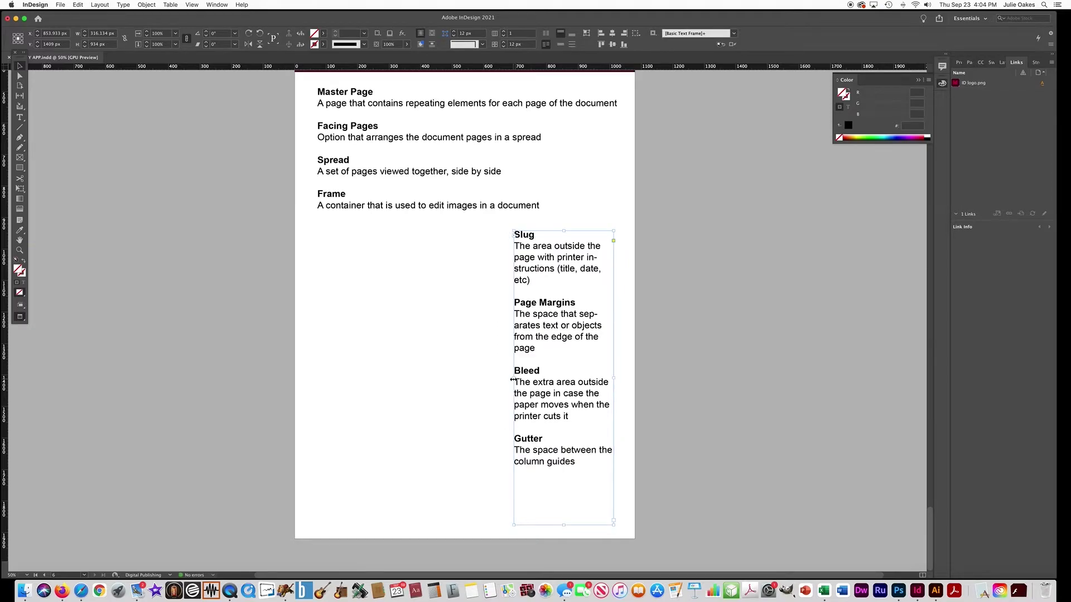
left_click_drag(549, 330, 550, 347)
key("Right")
key("Right")
key("Right")
key("Right")
key("Right")
key("Right")
key("Right")
key("Right")
key("Right")
key("Right")
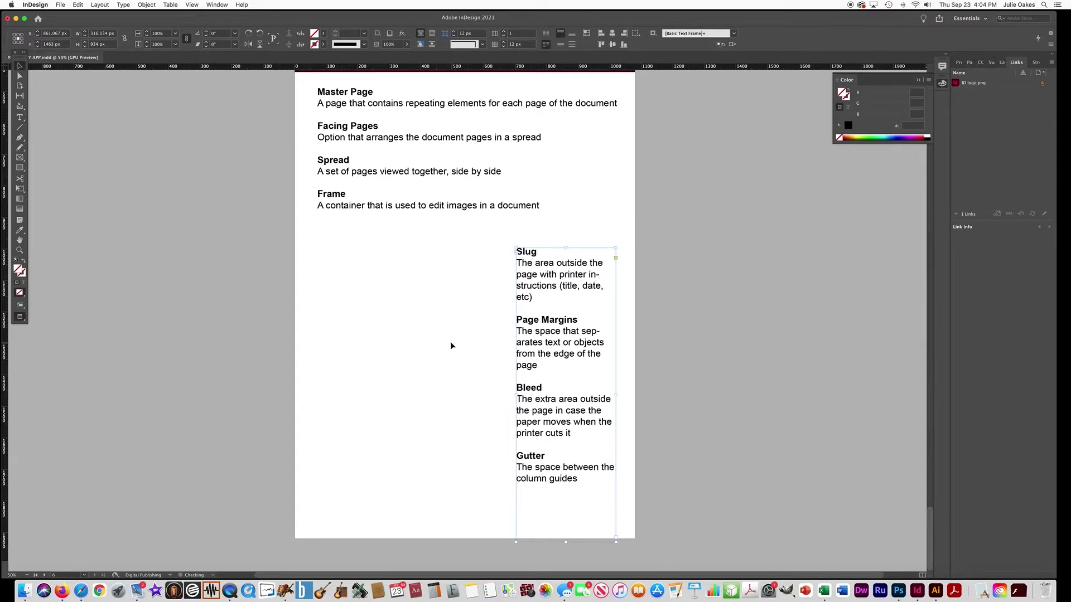
- Trim the bottom of the Master Page–Frame definitions frame to fit its text
left_click(450, 342)
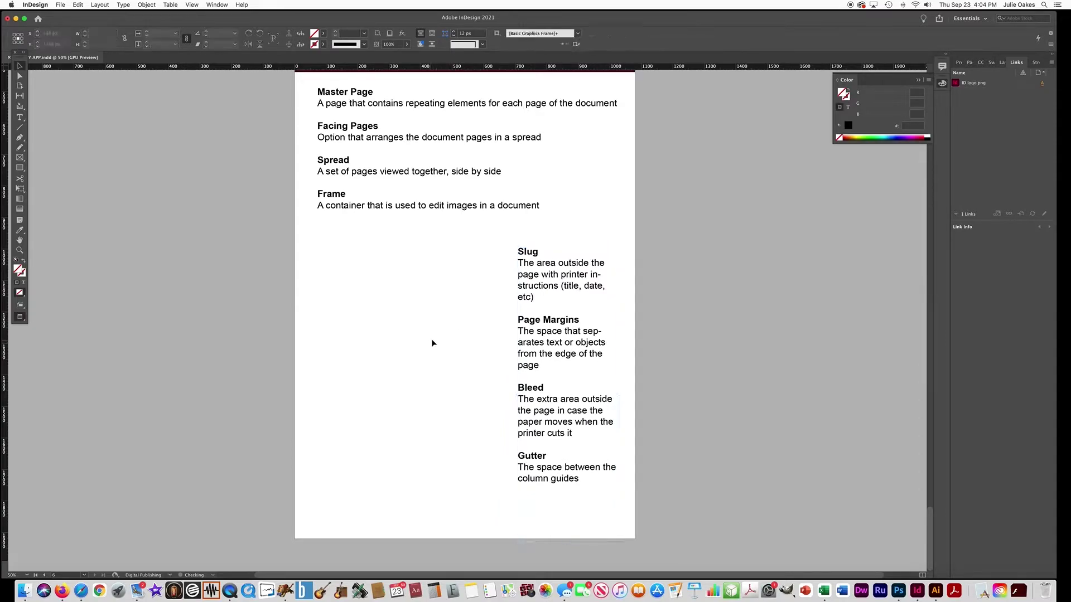
key("super+minus")
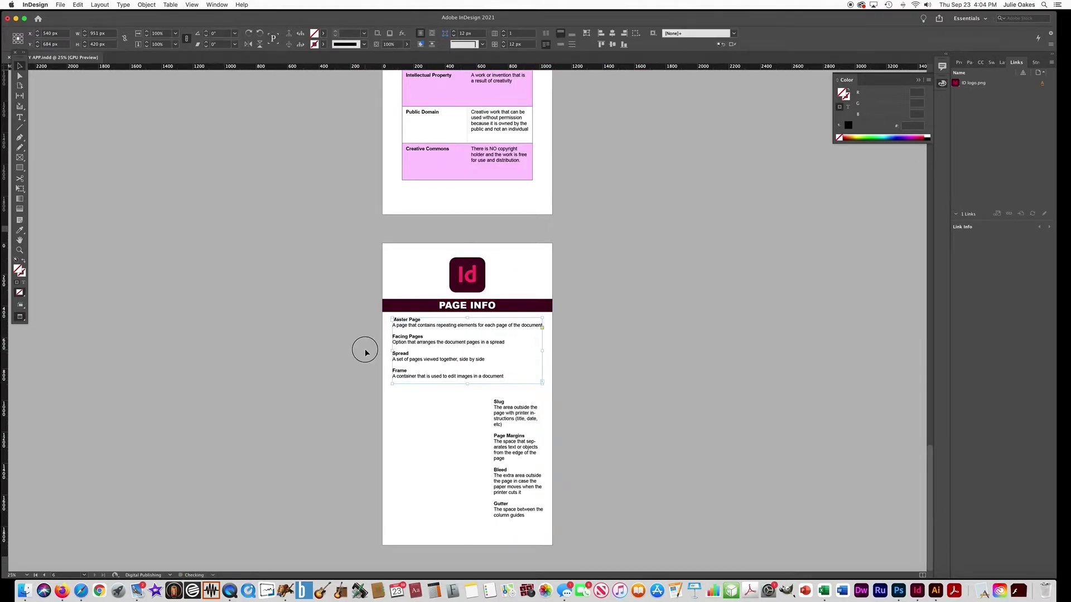
left_click(425, 370)
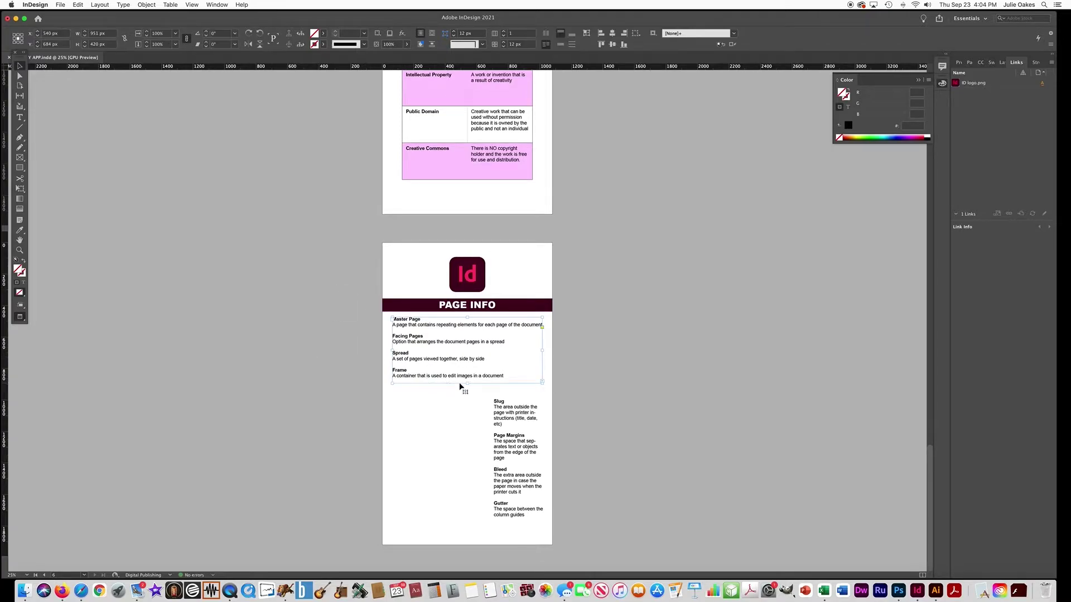
left_click_drag(467, 384, 467, 381)
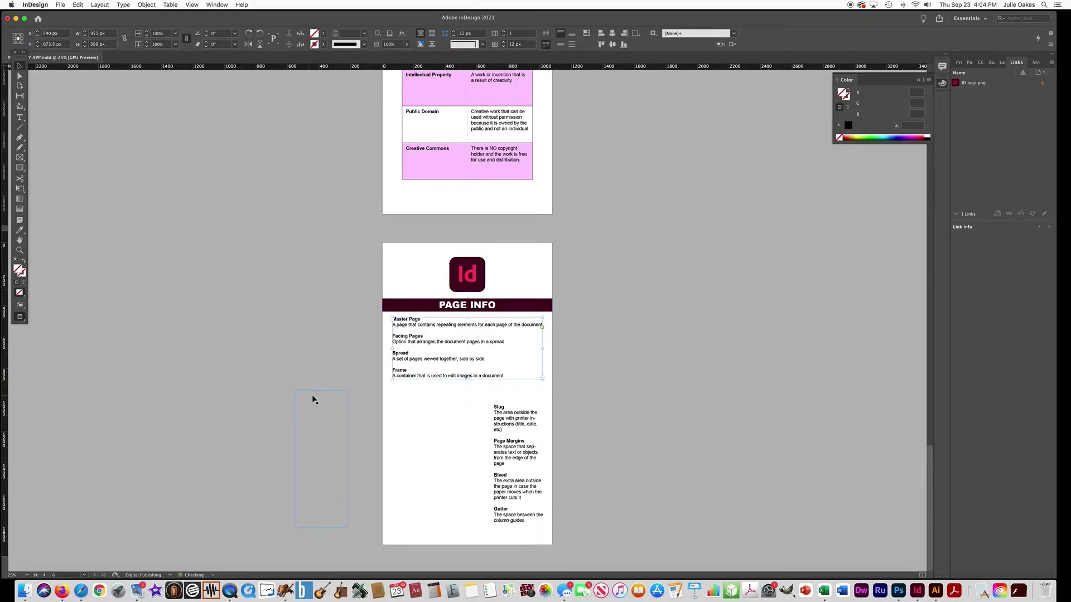
mouse_move(200, 308)
left_mouse_down()
mouse_move(306, 349)
mouse_move(332, 383)
left_mouse_up()
- Delete the stray frame and draw a tall RGB Red rectangle left of the Slug–Gutter text
key("Delete")
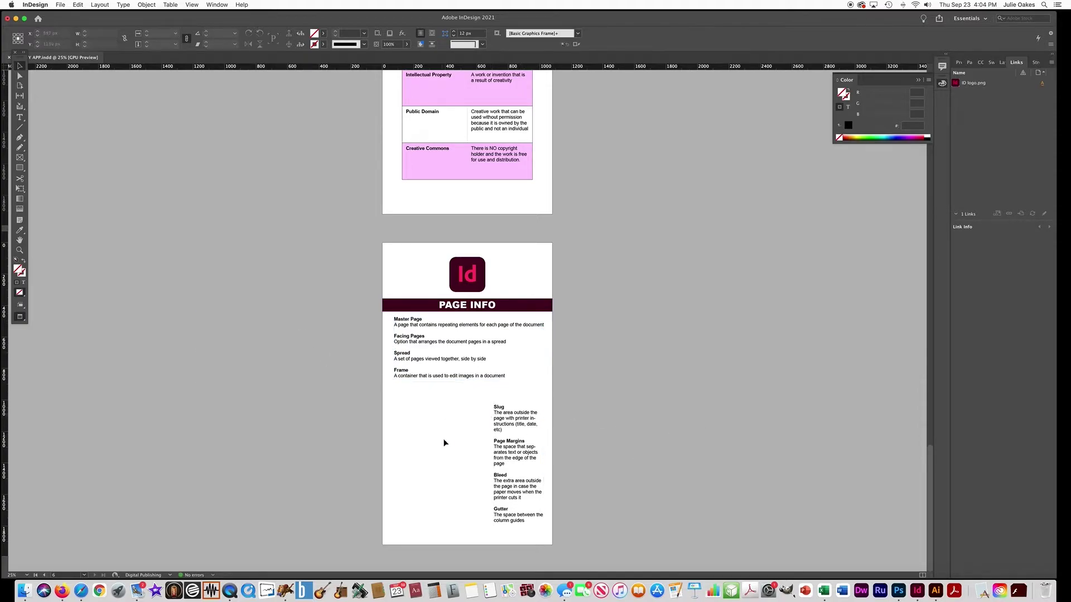
key("cmd+=")
scroll(500, 426, "right", 2)
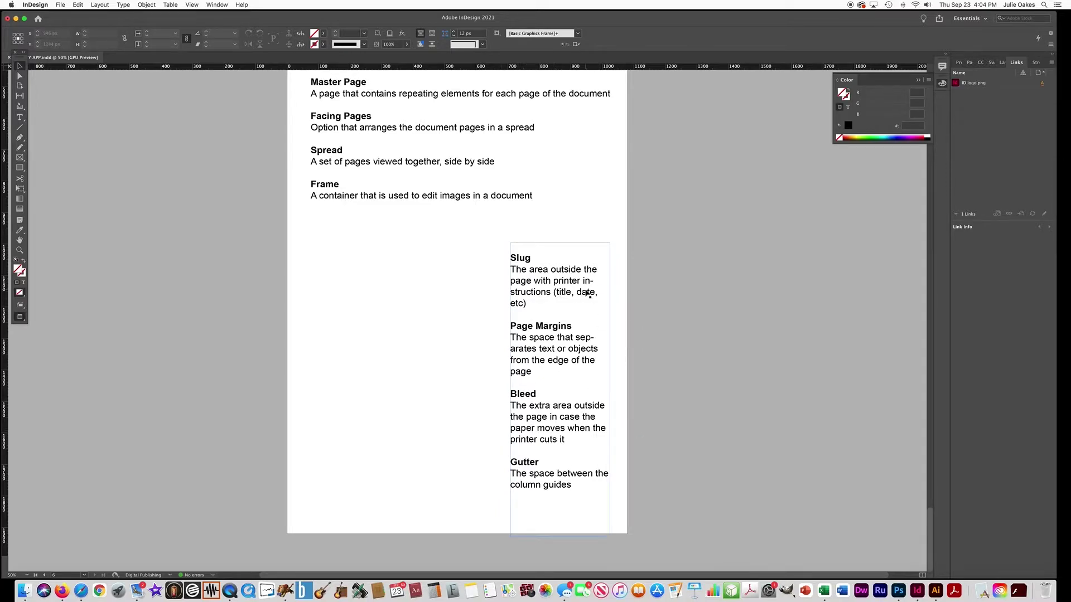
left_click(20, 168)
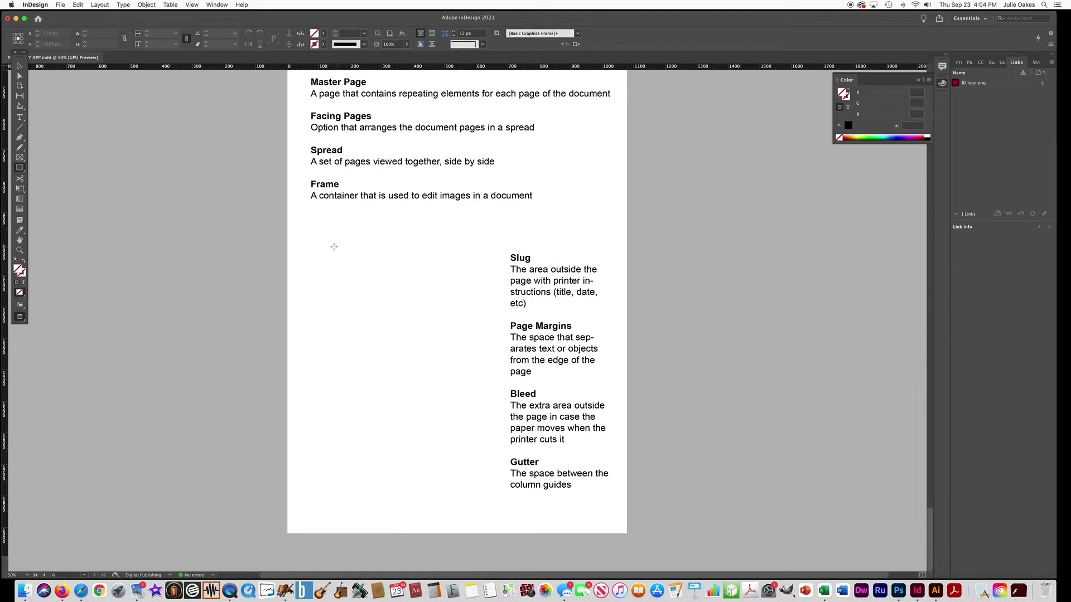
left_click_drag(311, 238, 493, 523)
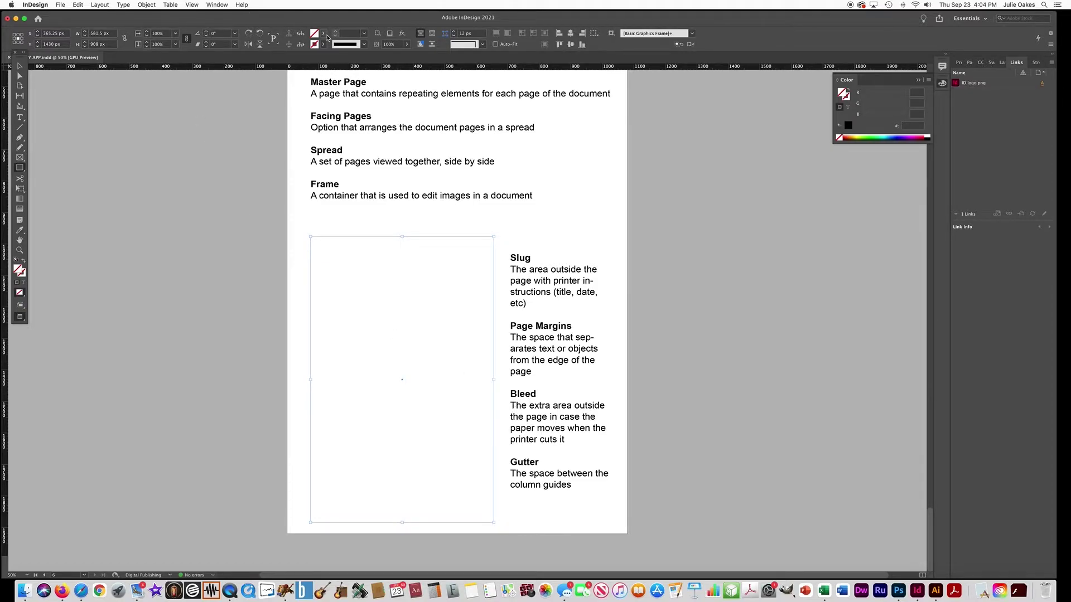
left_click(324, 35)
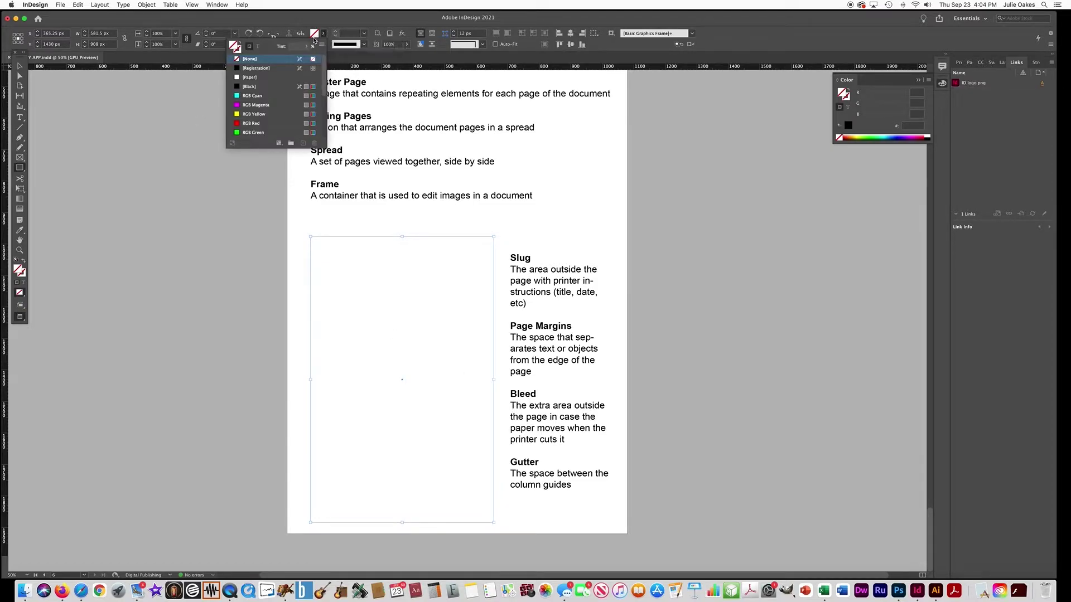
left_click(236, 124)
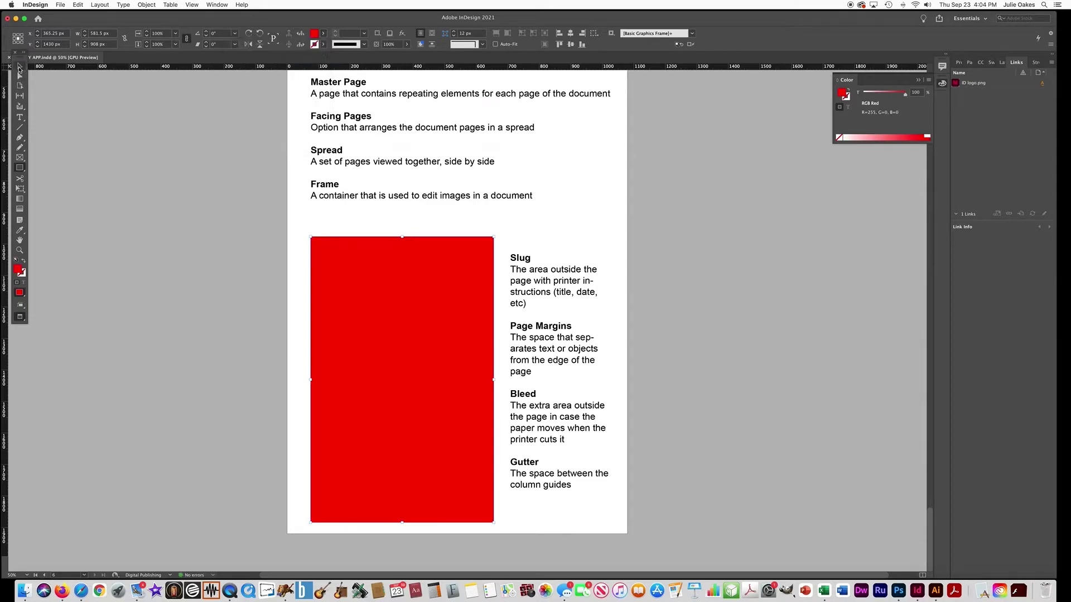
- Draw a slightly smaller rectangle inside the red one
left_click(160, 186)
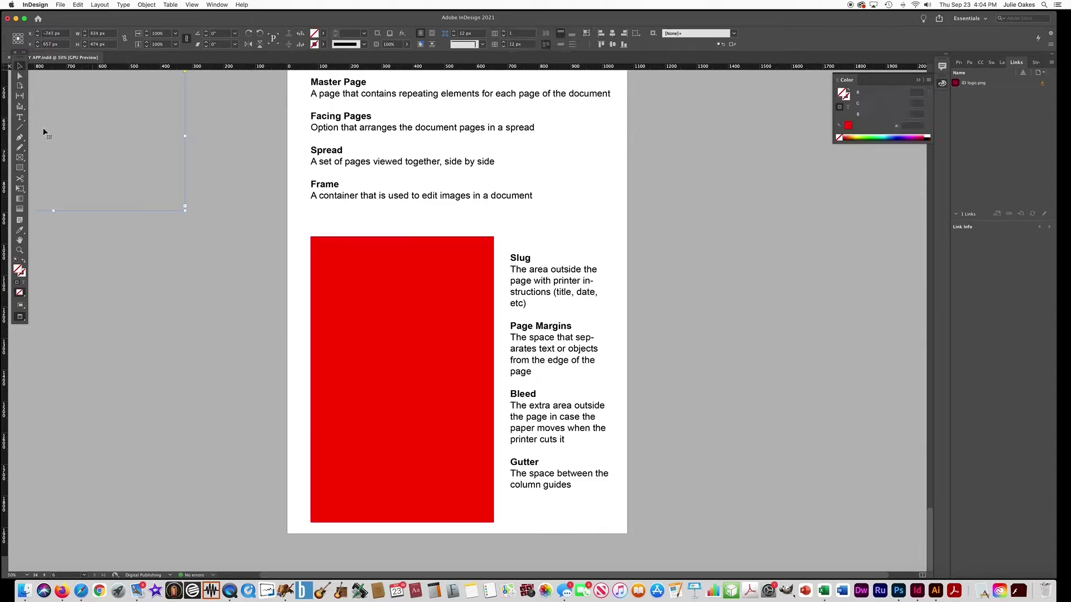
left_click(20, 170)
mouse_move(318, 244)
left_mouse_down()
mouse_move(383, 315)
mouse_move(488, 518)
left_mouse_up()
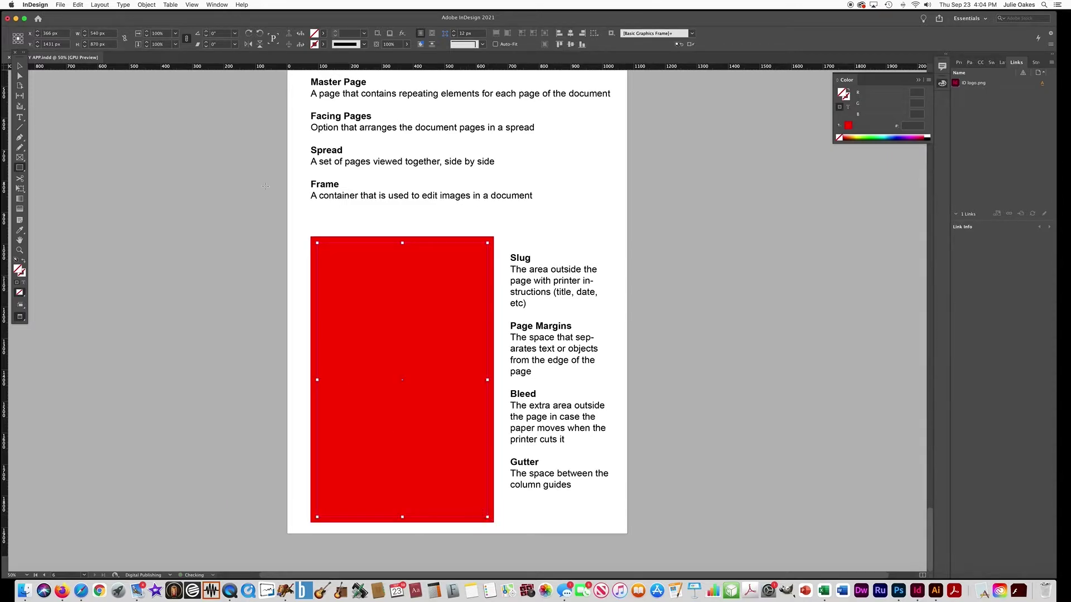
- Give the inner rectangle a [Paper] fill and a [Black] stroke
left_click(323, 33)
left_click(236, 78)
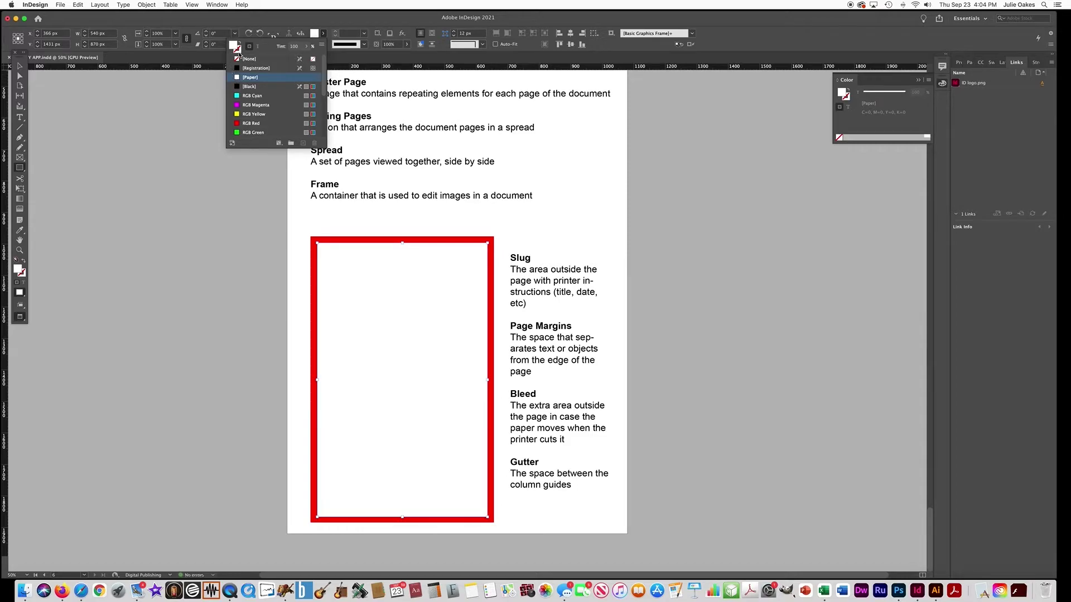
left_click(239, 56)
left_click(238, 88)
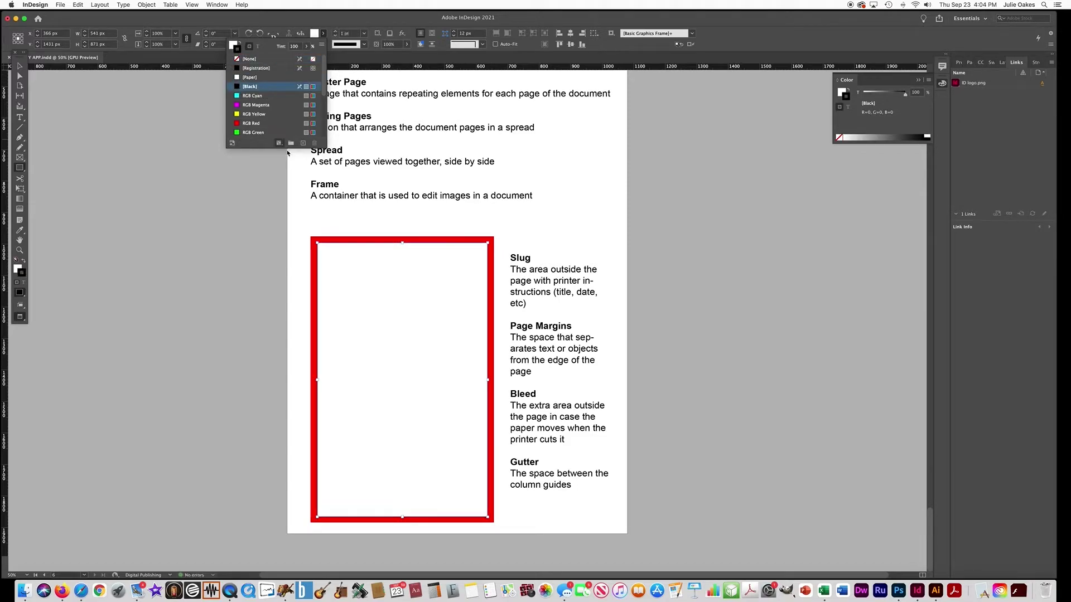
- Change the inner rectangle's stroke to Japanese Dots at 5 pt weight
left_click(364, 45)
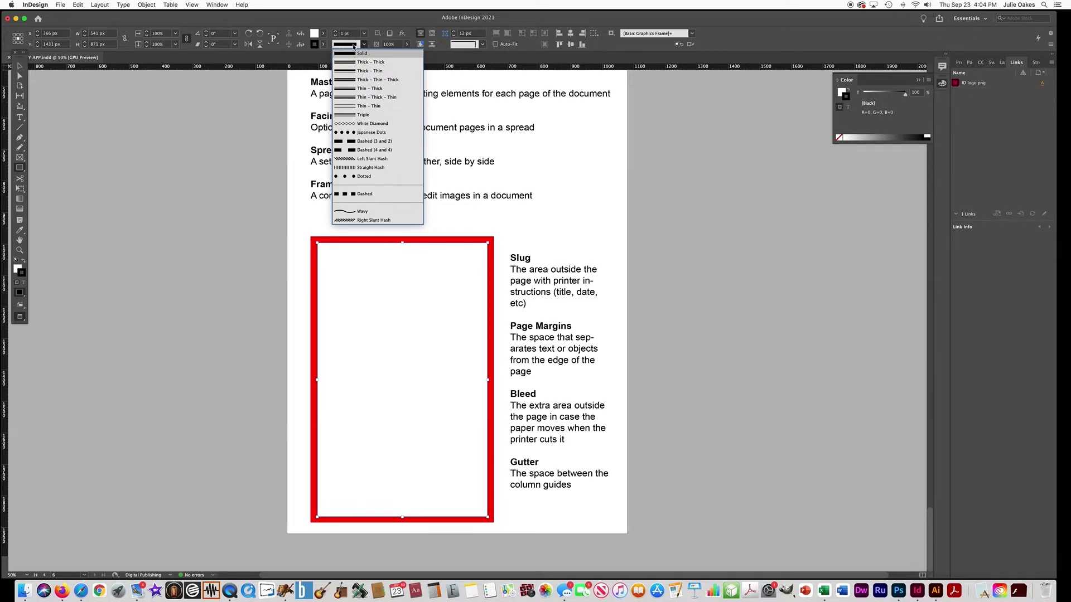
left_click(371, 136)
left_click(335, 34)
left_click(335, 34)
left_click(335, 33)
left_click(335, 33)
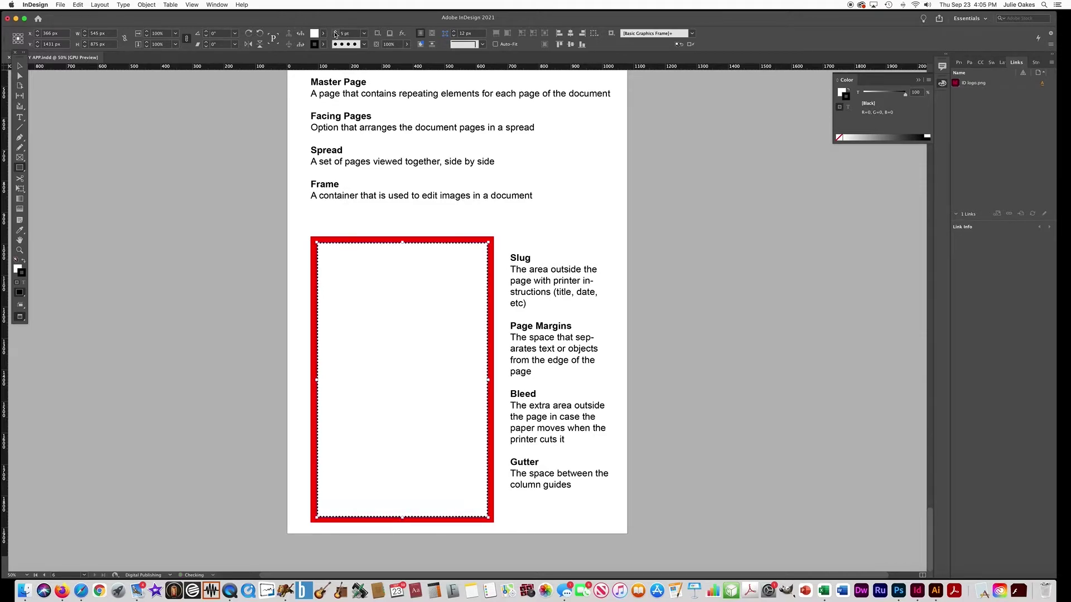
left_click(116, 163)
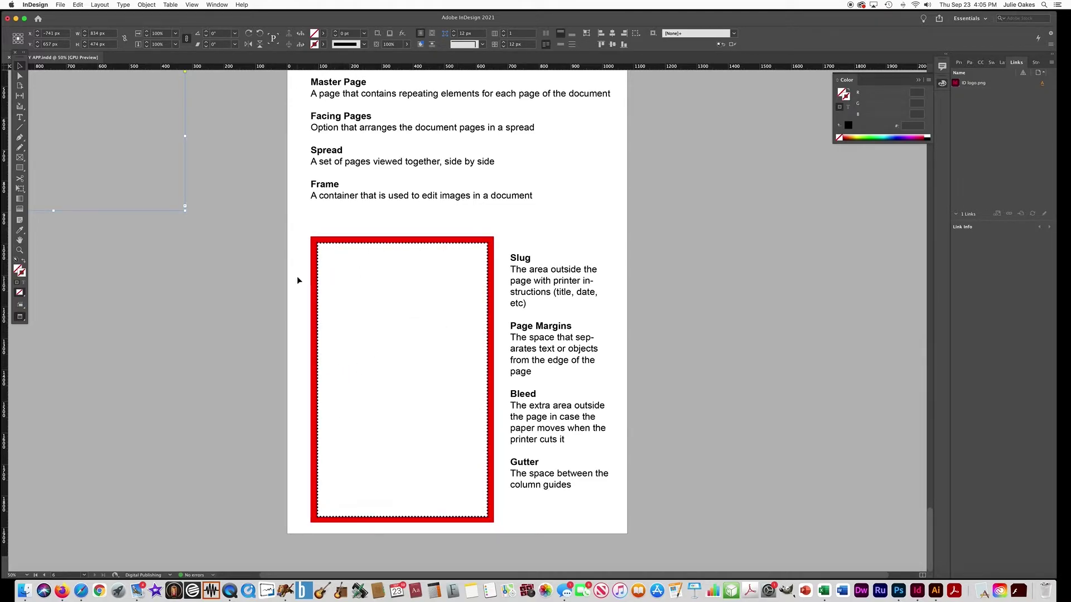
- Draw a rectangle inside the white inner area and give it an RGB Cyan outline
left_click(181, 257)
key("m")
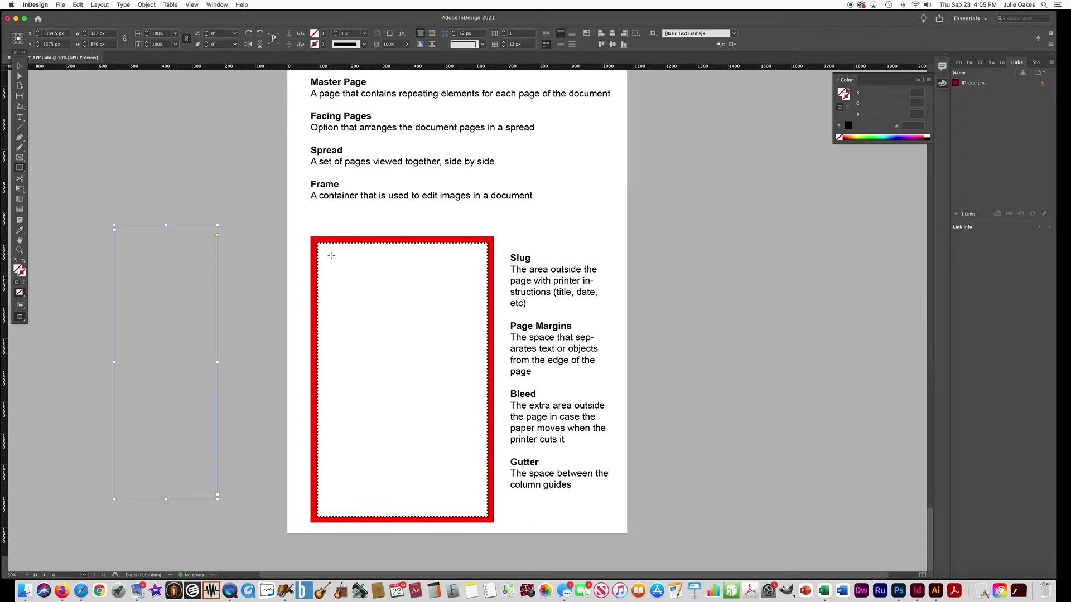
mouse_move(331, 256)
left_mouse_down()
mouse_move(356, 296)
mouse_move(424, 481)
mouse_move(473, 506)
left_mouse_up()
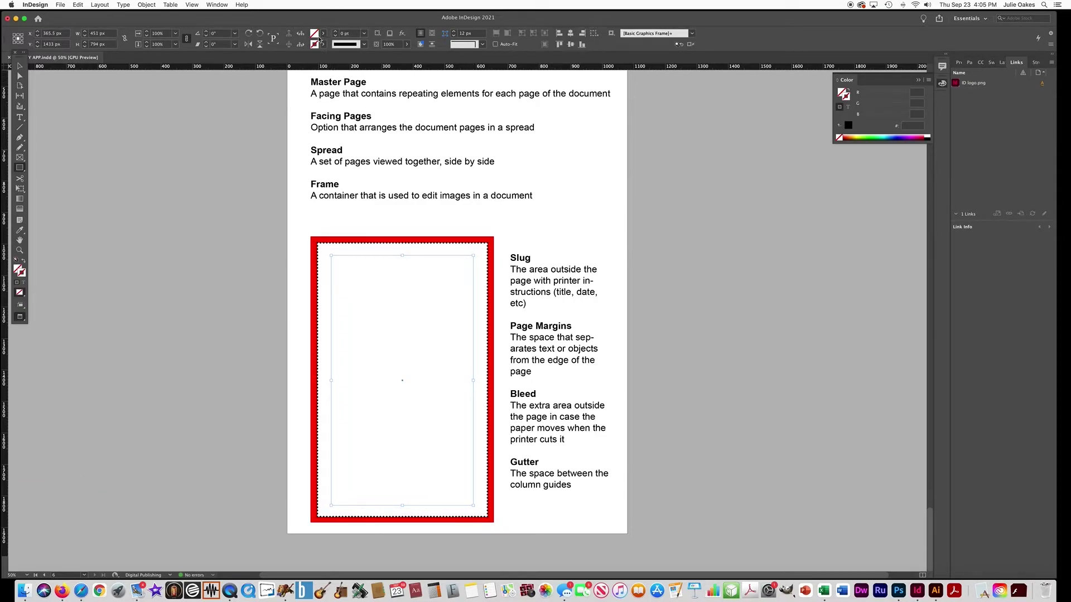
left_click(323, 34)
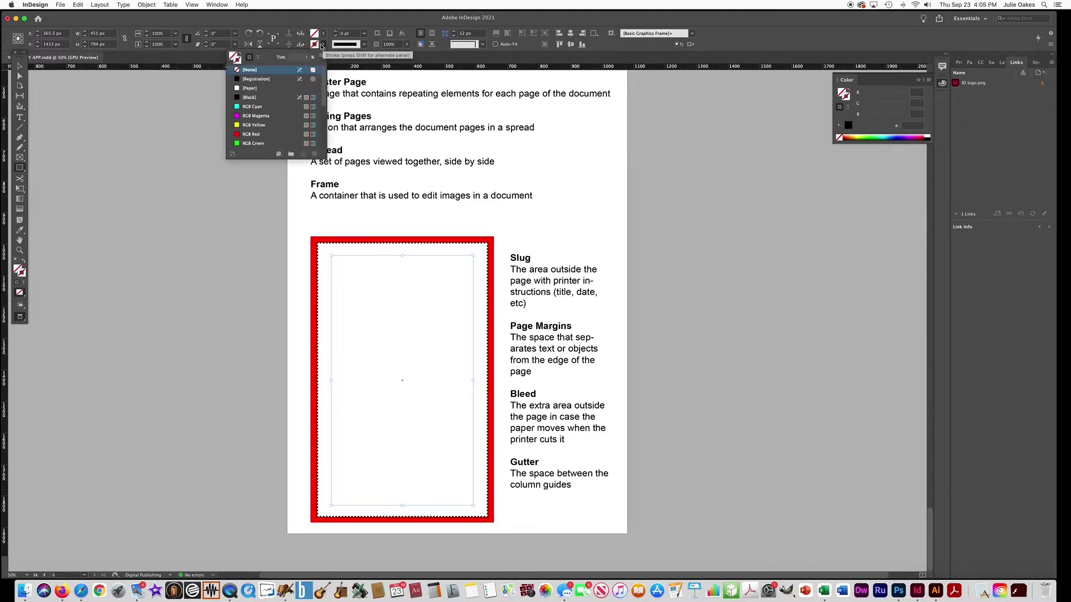
left_click(237, 107)
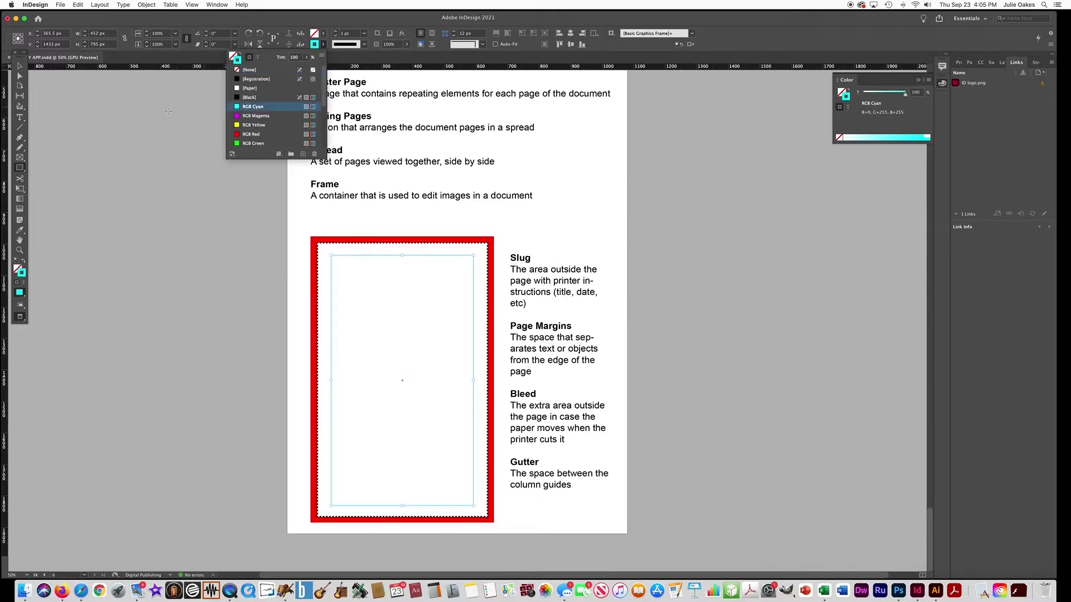
left_click(20, 66)
left_click(705, 239)
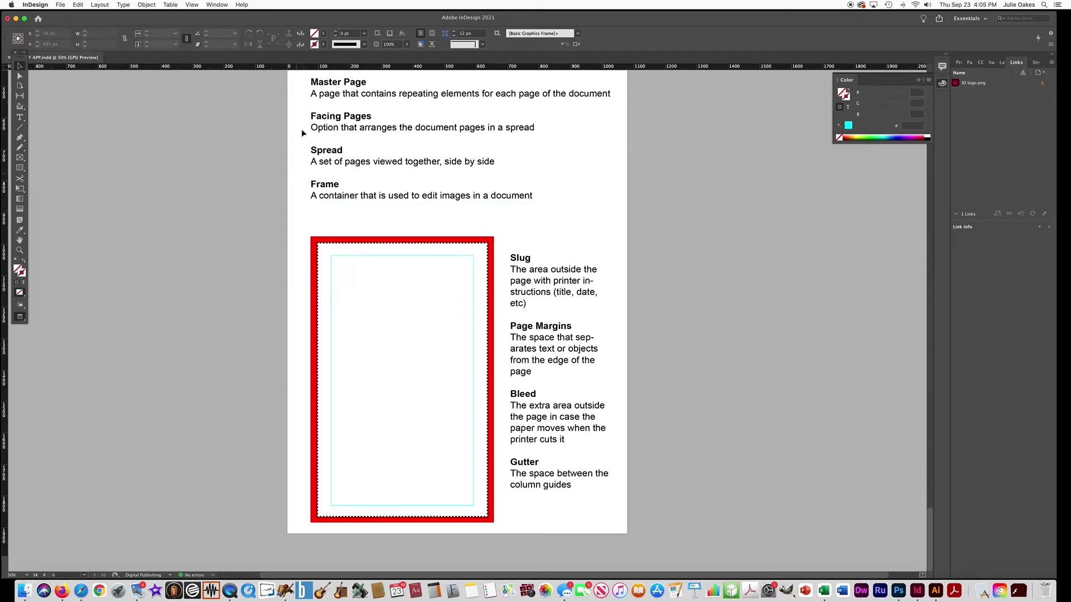
left_click_drag(315, 159, 340, 158)
- Draw a tall RGB Green-outlined rectangle in the lower-left of the diagram
left_click(212, 231)
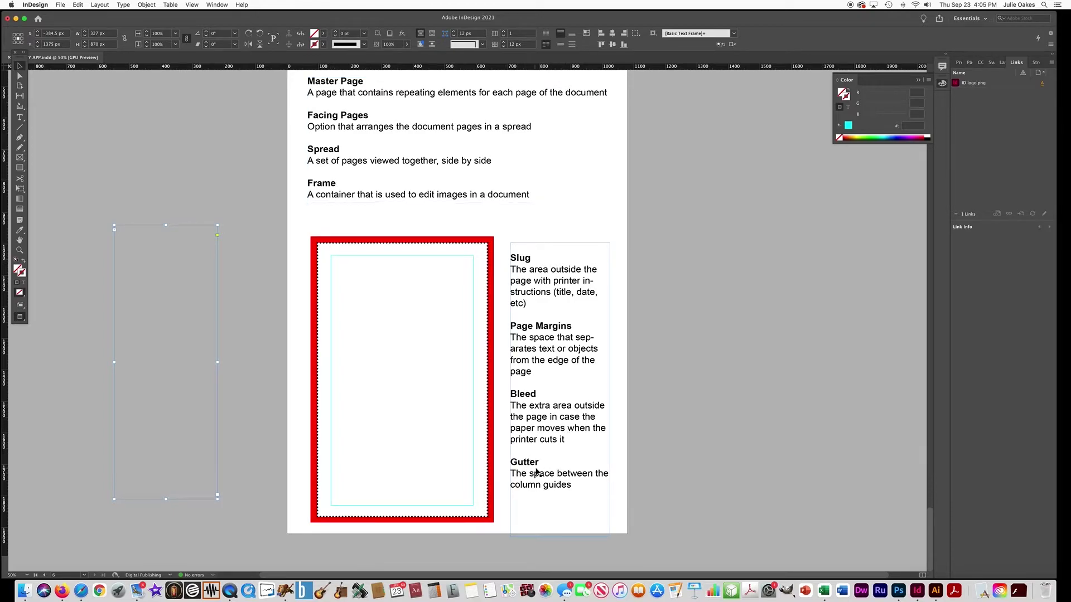
left_click(20, 168)
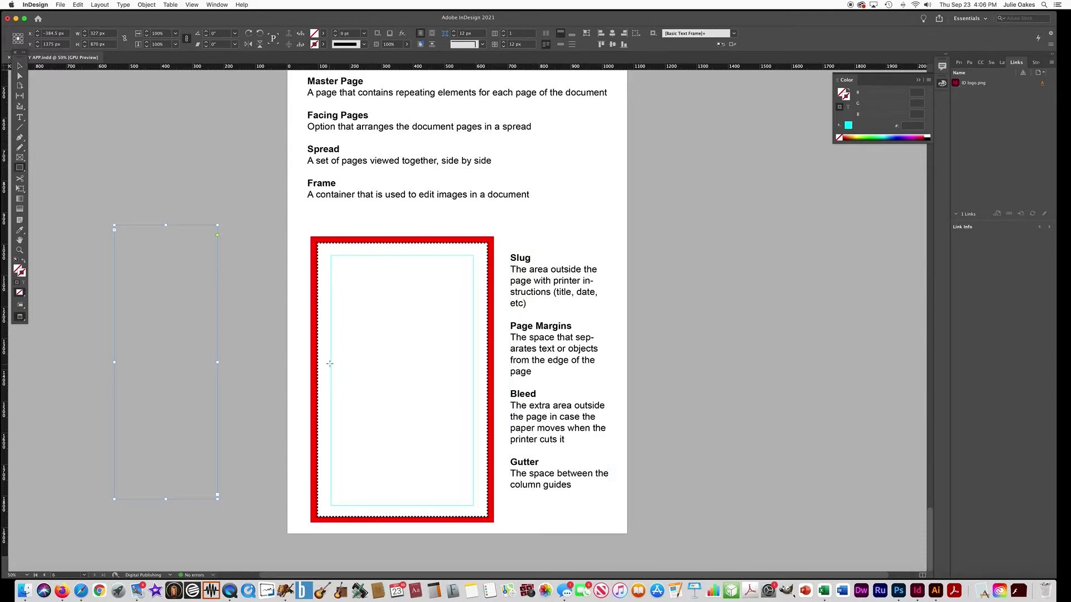
left_click_drag(345, 358, 394, 500)
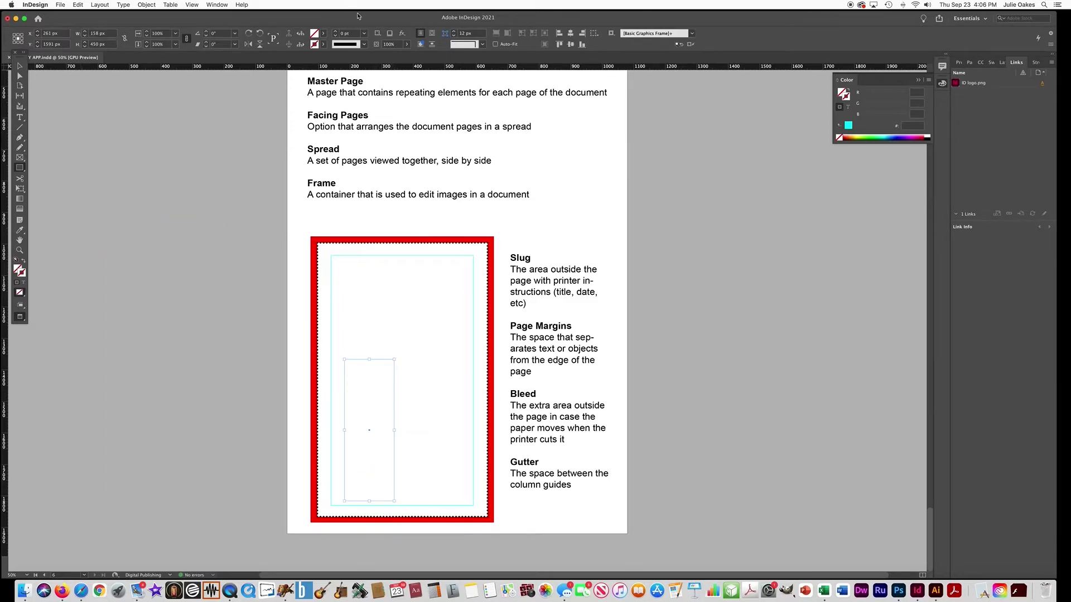
left_click(325, 46)
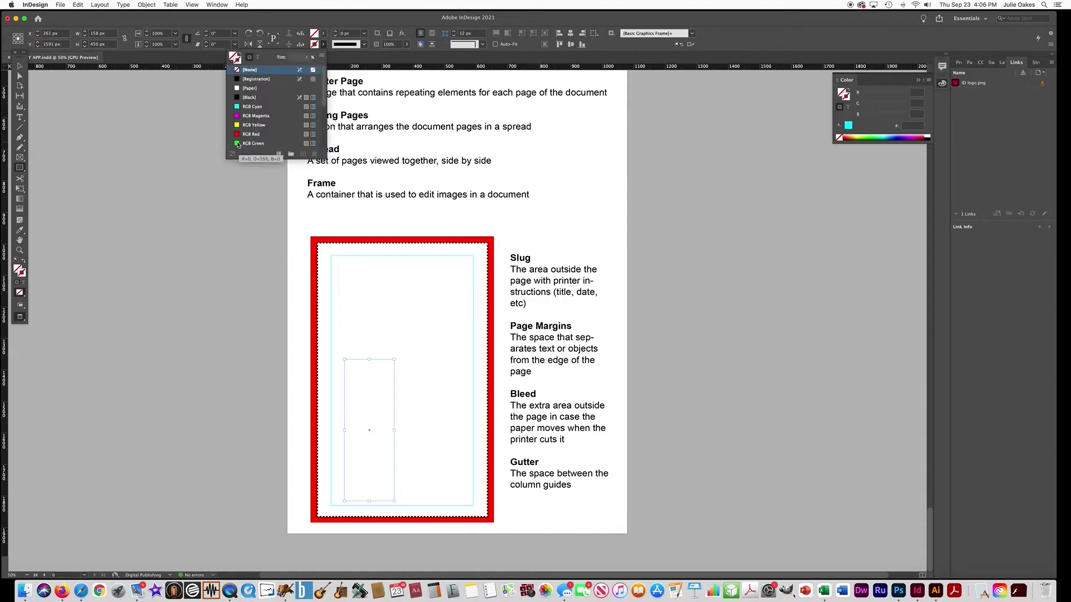
left_click(254, 144)
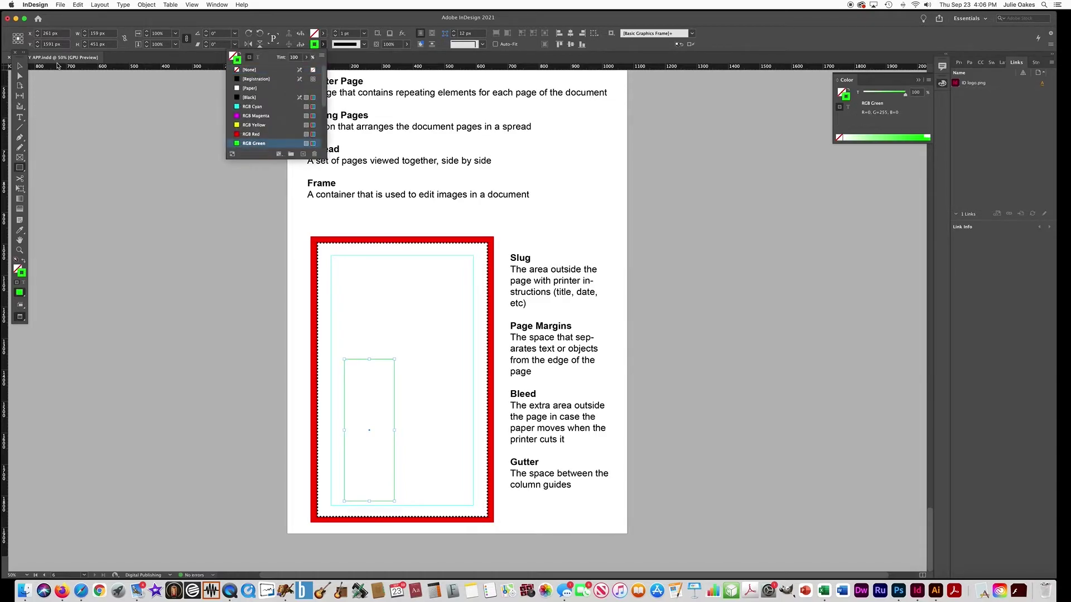
- Copy the green rectangle to the right and nudge the left one slightly left
left_click(20, 66)
left_click(357, 362)
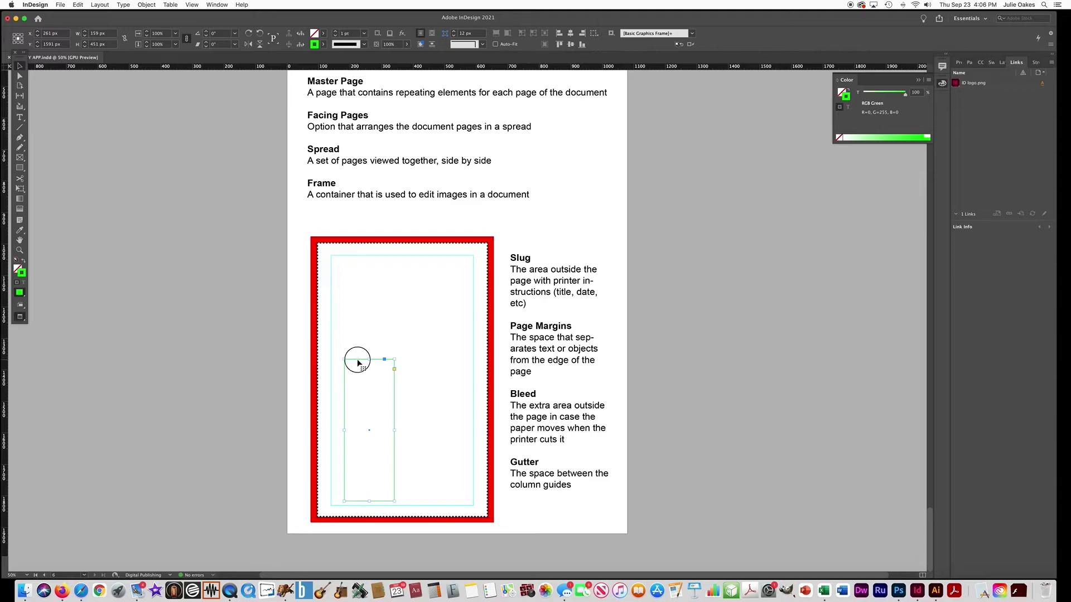
left_click_drag(358, 362, 428, 365)
left_click(368, 360)
left_click(369, 361)
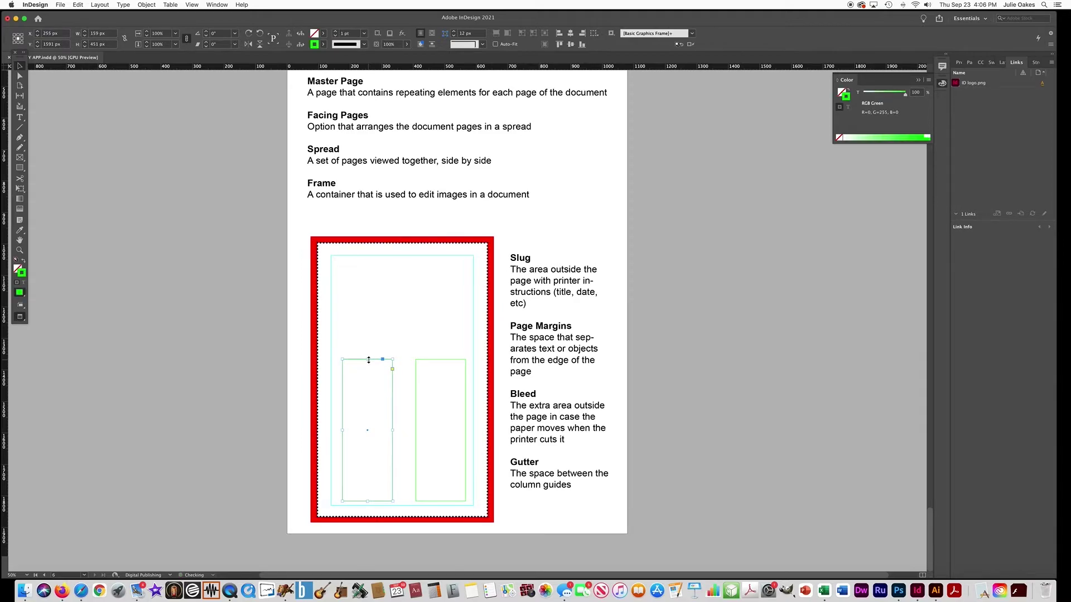
key("Left")
key("Left")
key("Left")
key("Left")
key("Left")
key("Left")
key("Left")
key("Left")
key("Left")
key("Left")
key("Left")
key("Left")
key("Left")
key("Left")
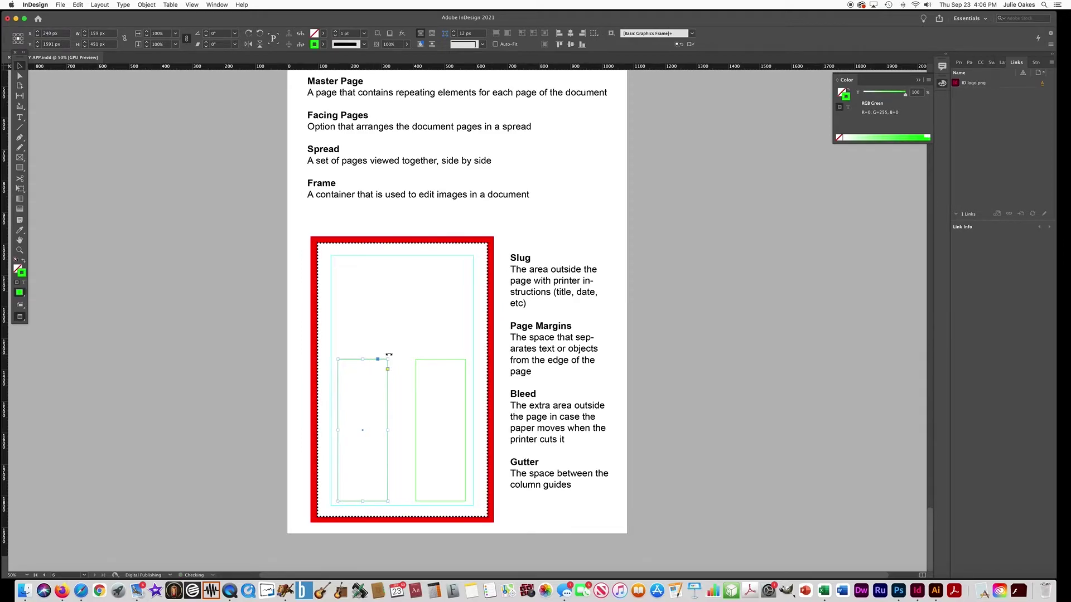
left_click(439, 360)
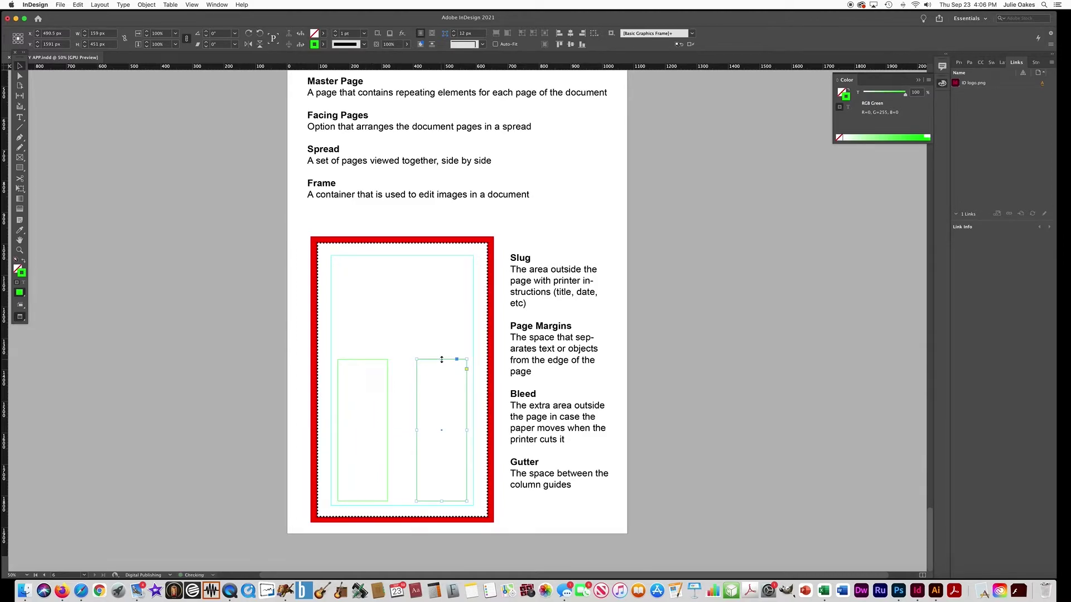
left_click(188, 392)
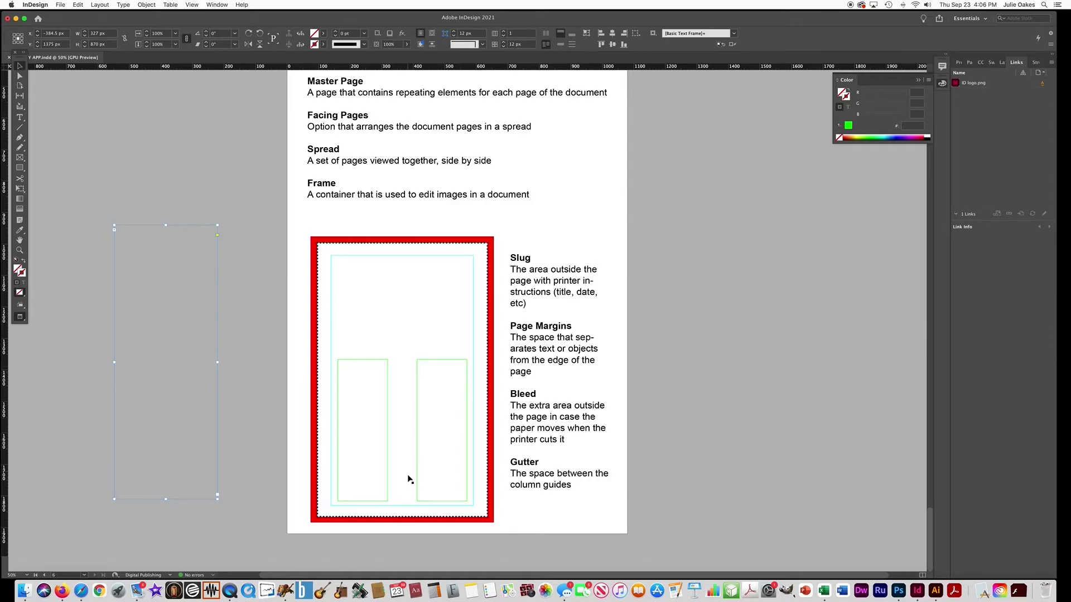
- Draw a line from the Slug label toward the red frame
left_click(521, 508)
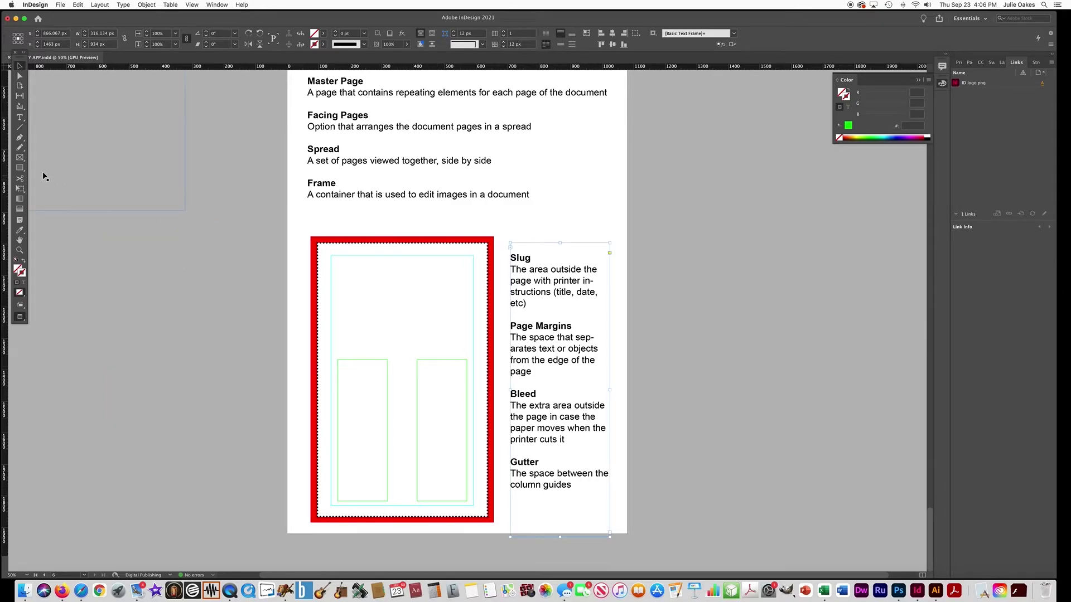
left_click(22, 129)
left_click_drag(507, 258, 403, 233)
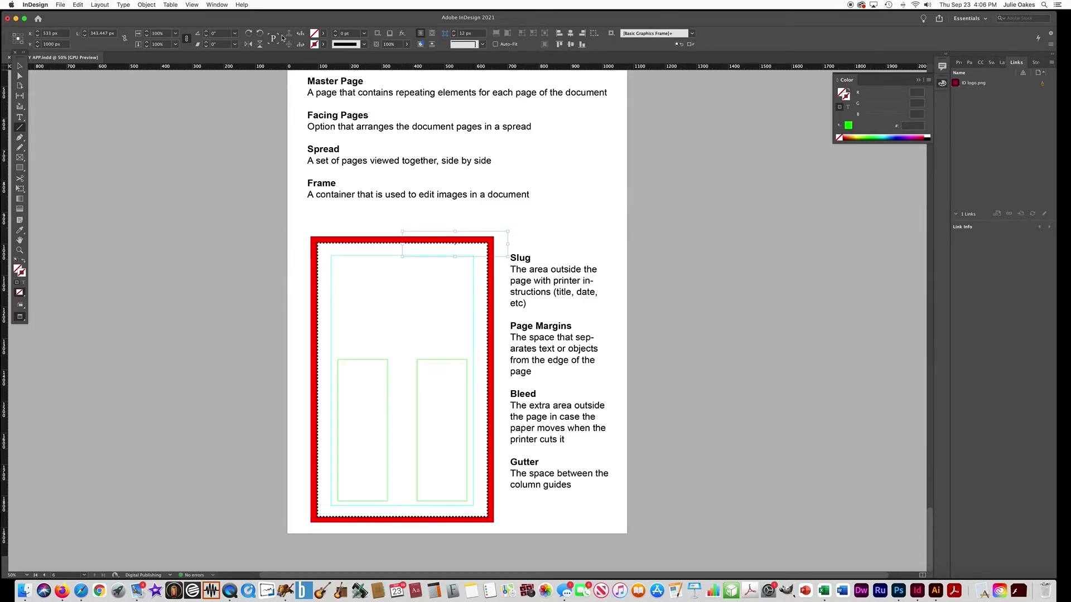
left_click(534, 279)
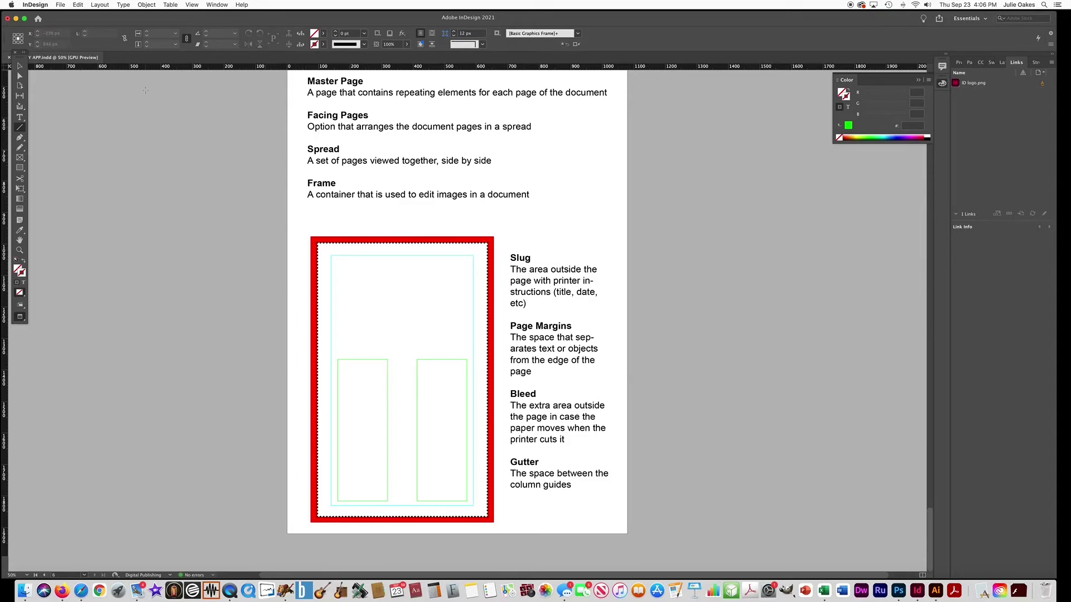
- Nudge the Slug–Gutter definitions frame a few steps up and to the right
left_click(20, 66)
left_click(536, 280)
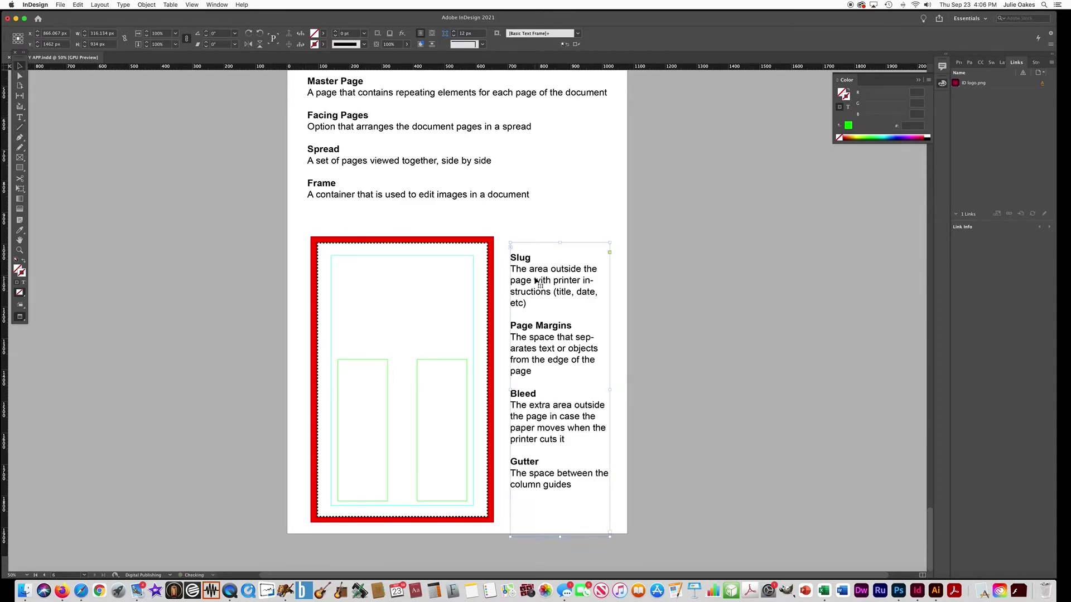
key("Up")
key("Up")
key("Up")
key("Up")
key("Up")
key("Up")
key("Up")
key("Up")
key("Up")
key("Up")
key("Up")
key("Up")
key("Up")
key("Up")
key("Up")
key("Up")
key("Up")
key("Up")
key("Up")
key("Up")
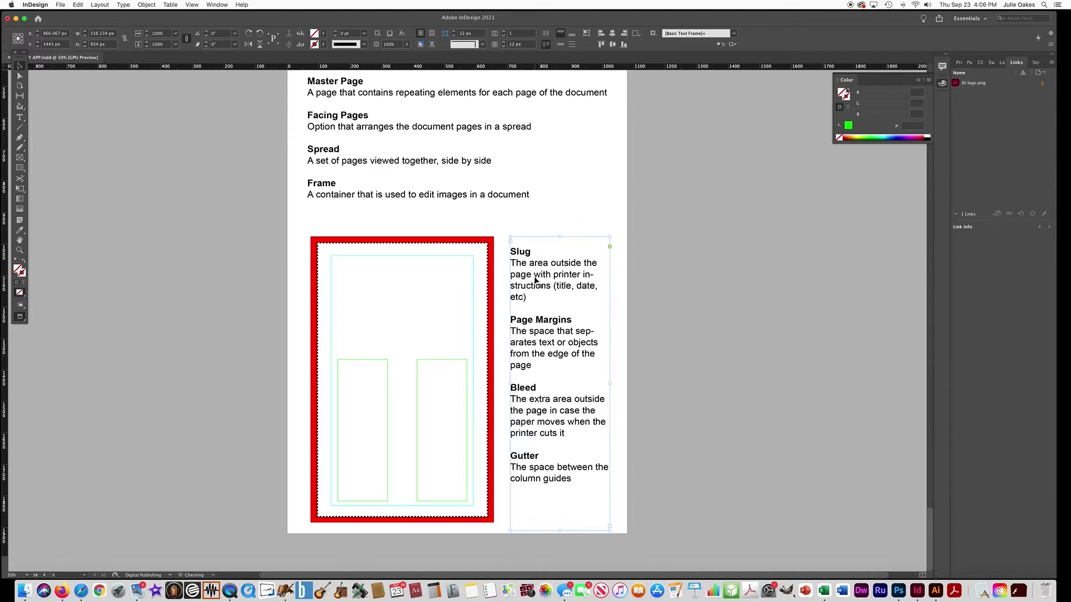
key("Up")
key("Up")
key("Up")
key("Up")
key("Up")
key("Up")
key("Up")
key("Up")
key("Up")
key("Up")
key("Up")
key("Up")
key("Up")
key("Up")
key("Up")
key("Up")
key("Up")
key("Up")
key("Up")
key("Up")
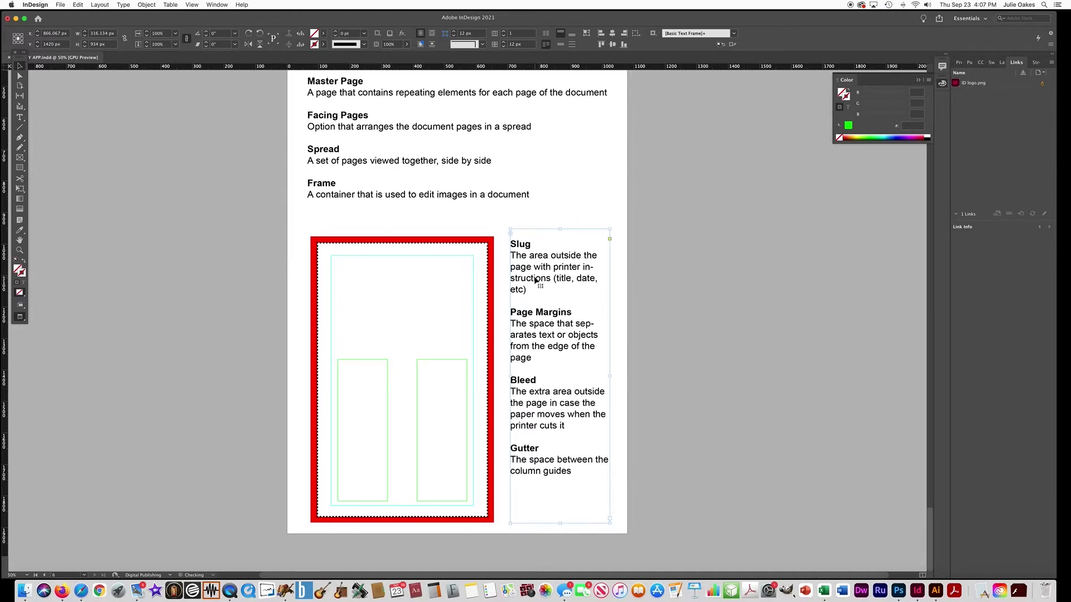
key("Up")
key("Up")
key("Up")
key("Up")
key("Up")
key("Up")
key("Up")
key("Up")
key("Up")
key("Up")
key("Up")
key("Up")
key("Right")
key("Right")
key("Right")
key("Right")
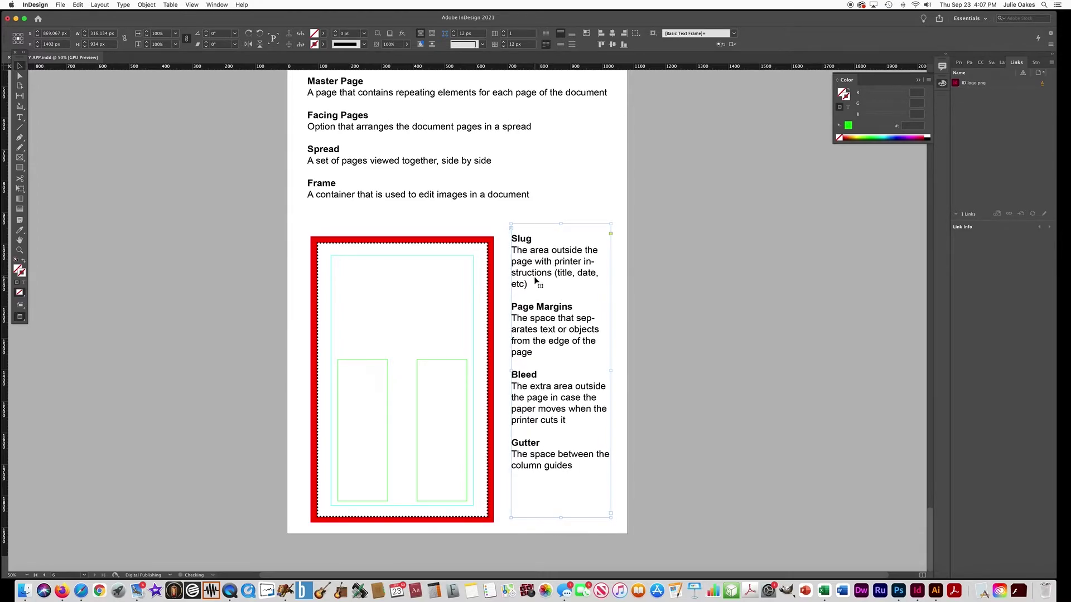
key("Right")
key("Right")
key("Right")
key("Right")
key("Right")
key("Right")
key("Right")
key("Up")
left_click(706, 281)
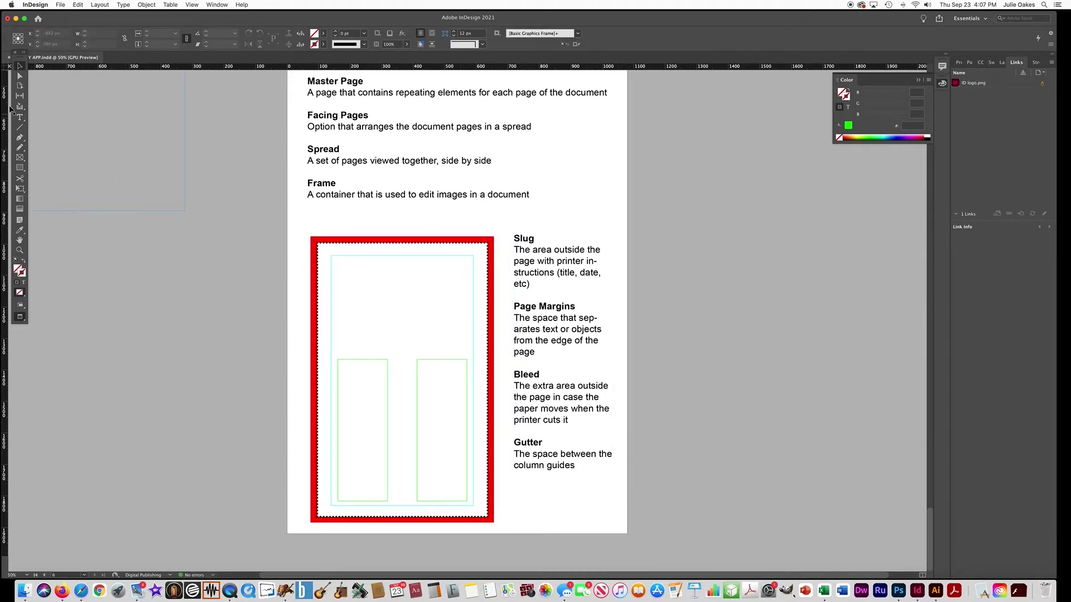
left_click(21, 128)
- Draw a [Black] leader line from Slug to the red frame with an end arrowhead
left_click_drag(512, 237, 411, 234)
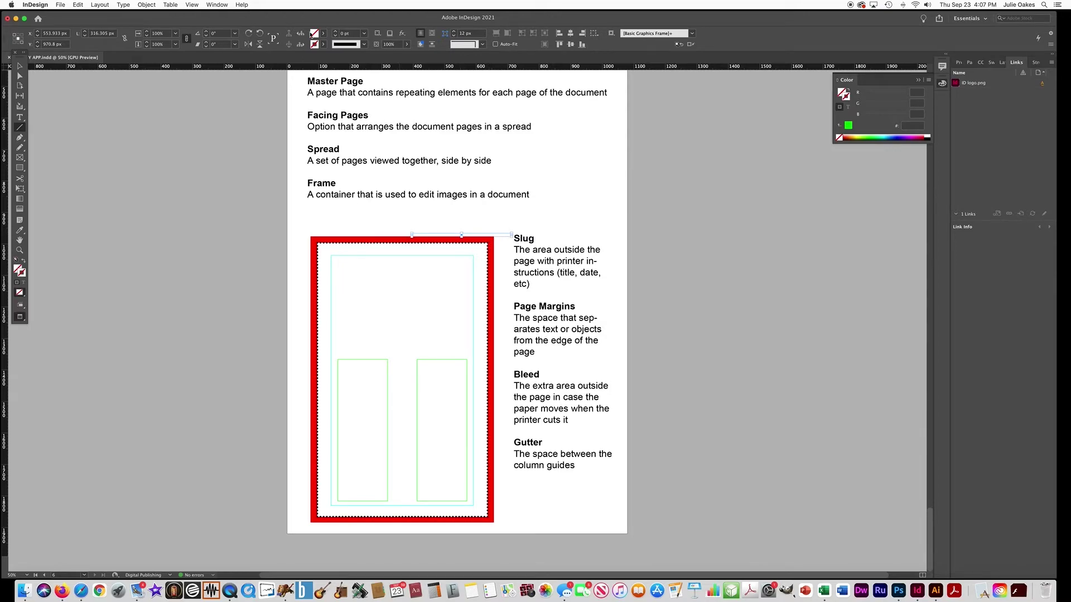
left_click(324, 44)
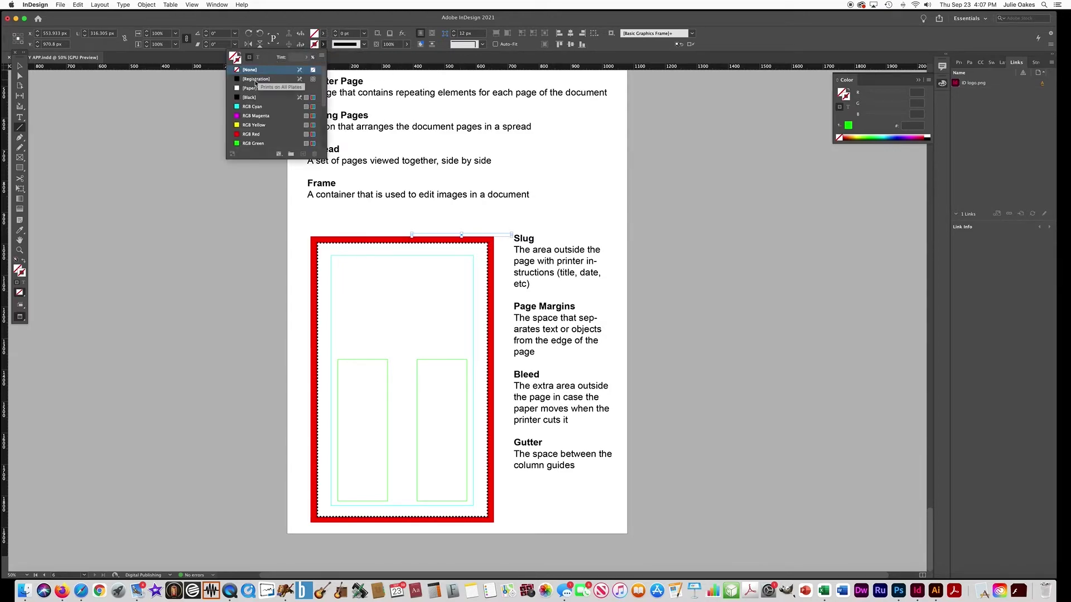
left_click(248, 99)
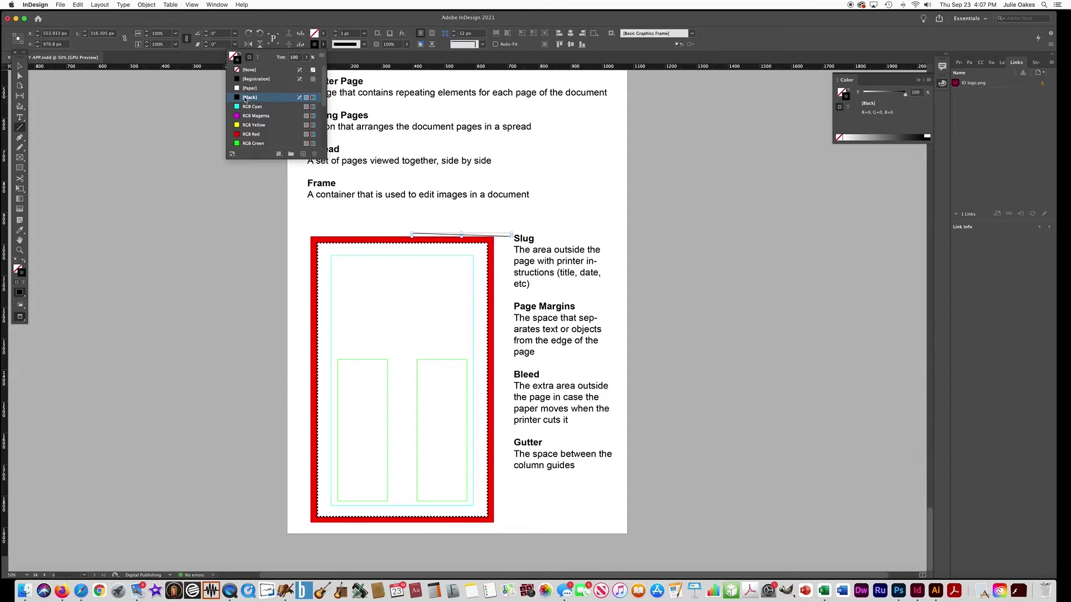
left_click(222, 4)
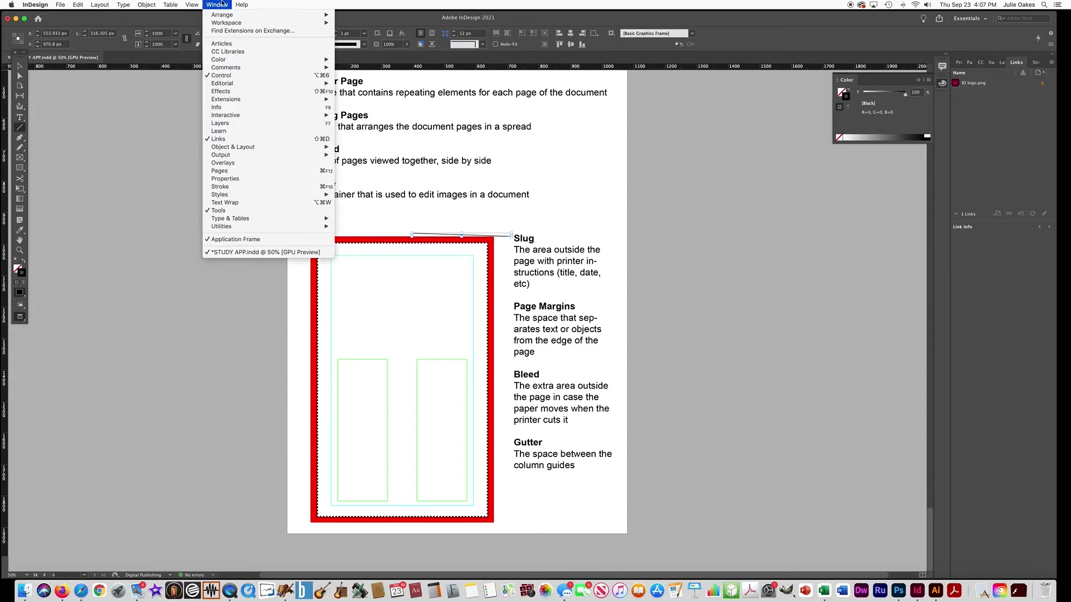
left_click(1035, 63)
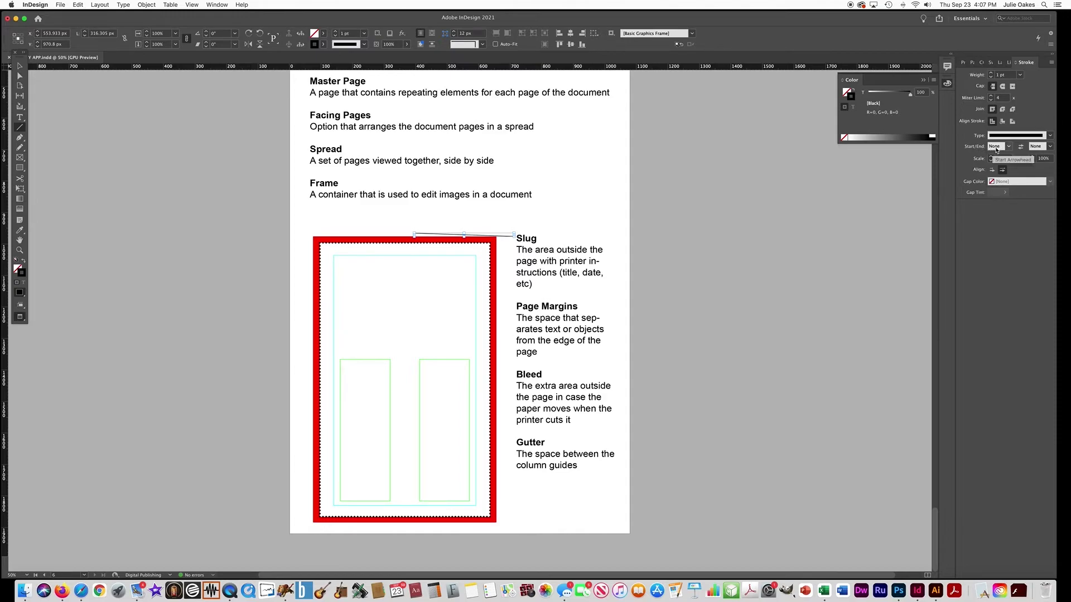
left_click(1051, 146)
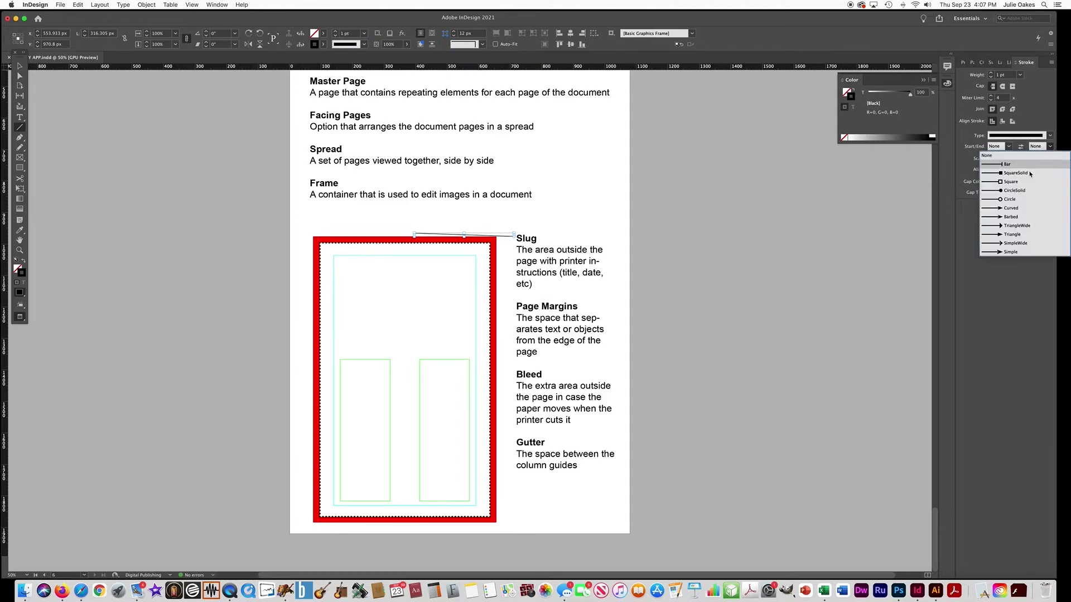
left_click(1005, 219)
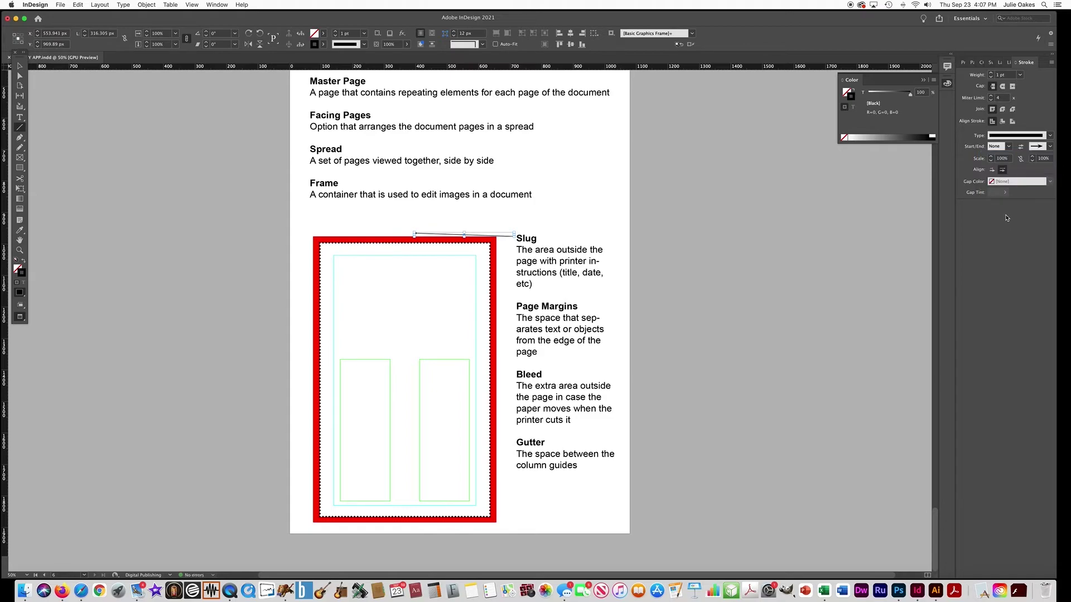
left_click(19, 66)
left_click(129, 151)
left_click(21, 128)
- Draw a [Black] Page Margins leader line with a Barbed end arrowhead
left_click_drag(514, 306, 481, 304)
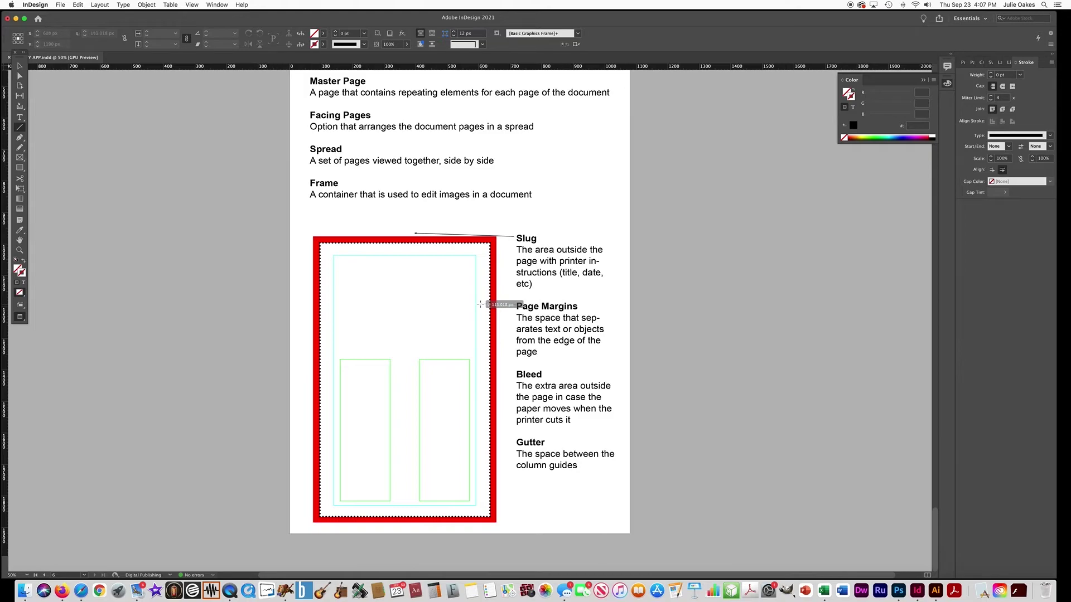
left_click_drag(479, 304, 479, 304)
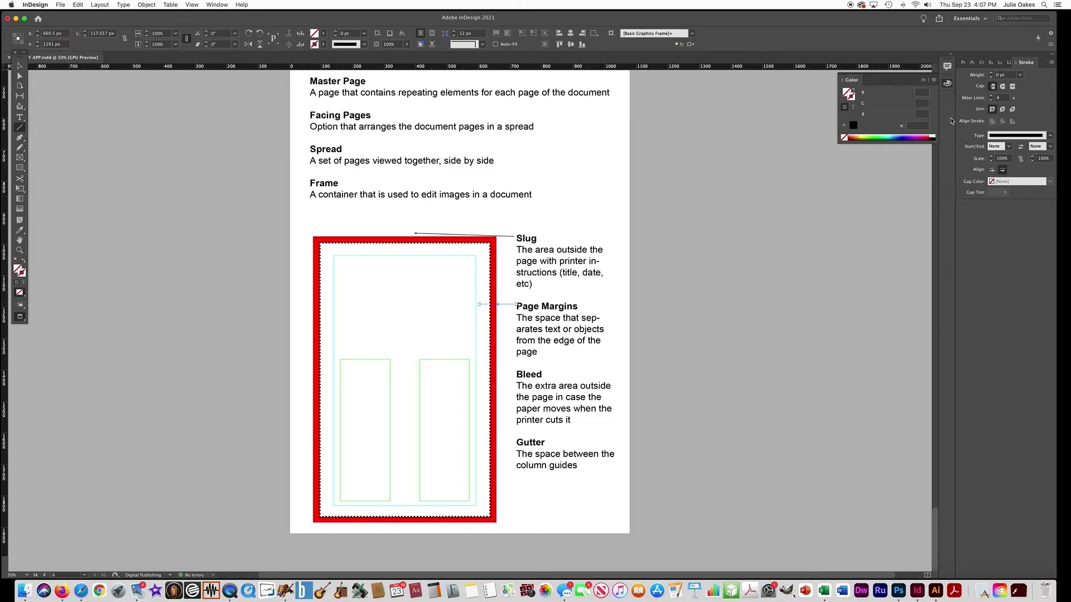
left_click(321, 44)
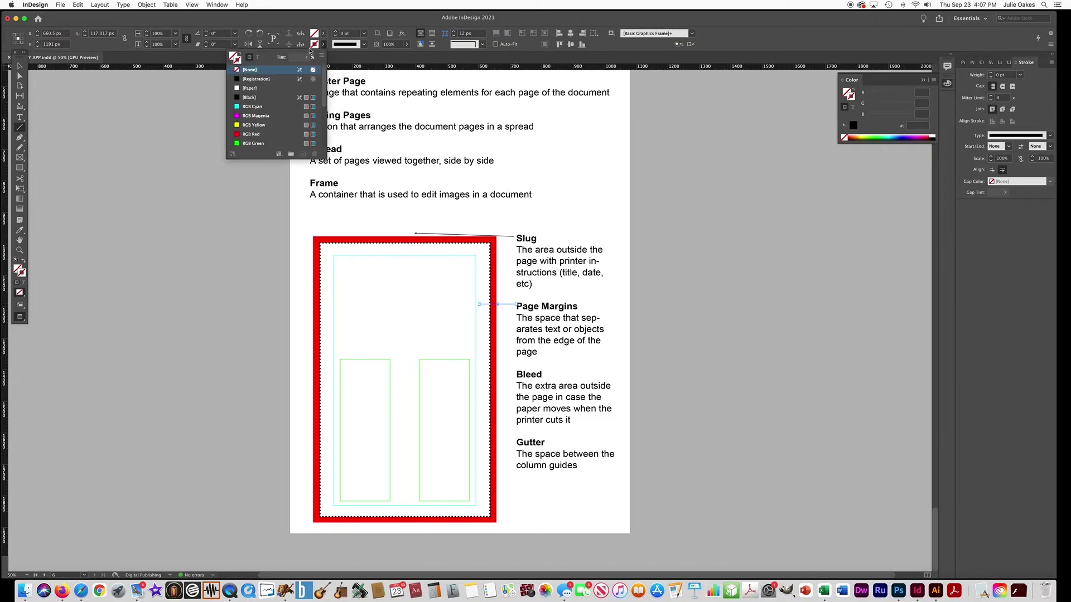
left_click(246, 99)
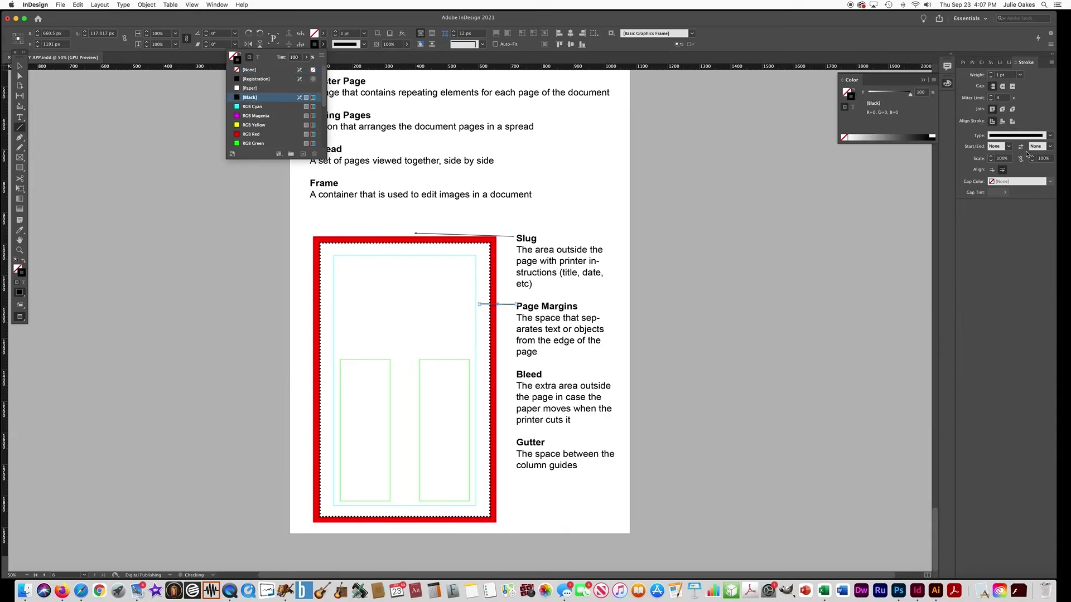
left_click(1050, 147)
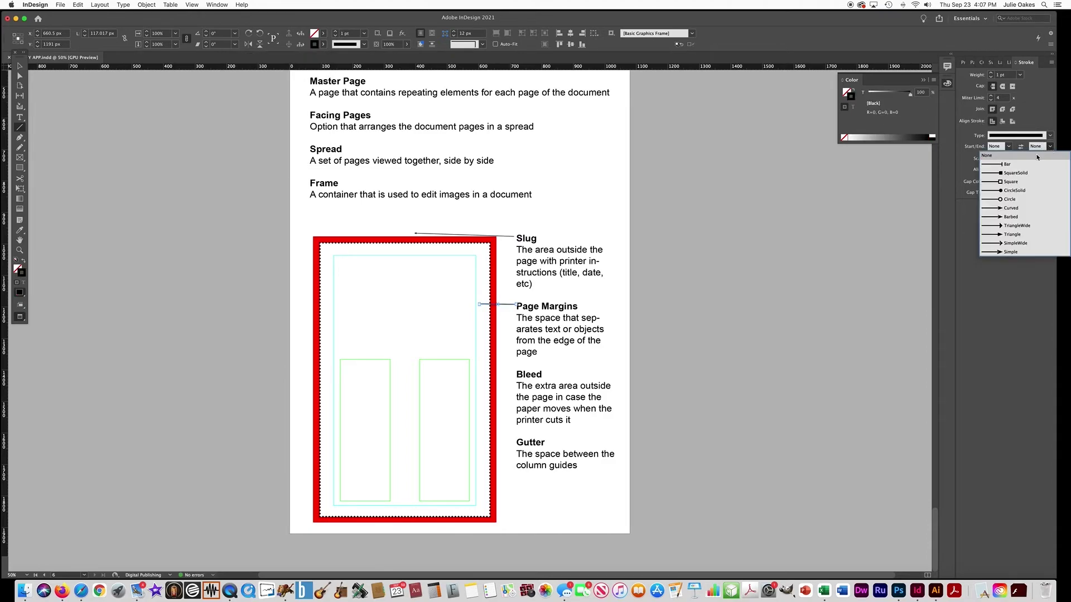
left_click(1008, 217)
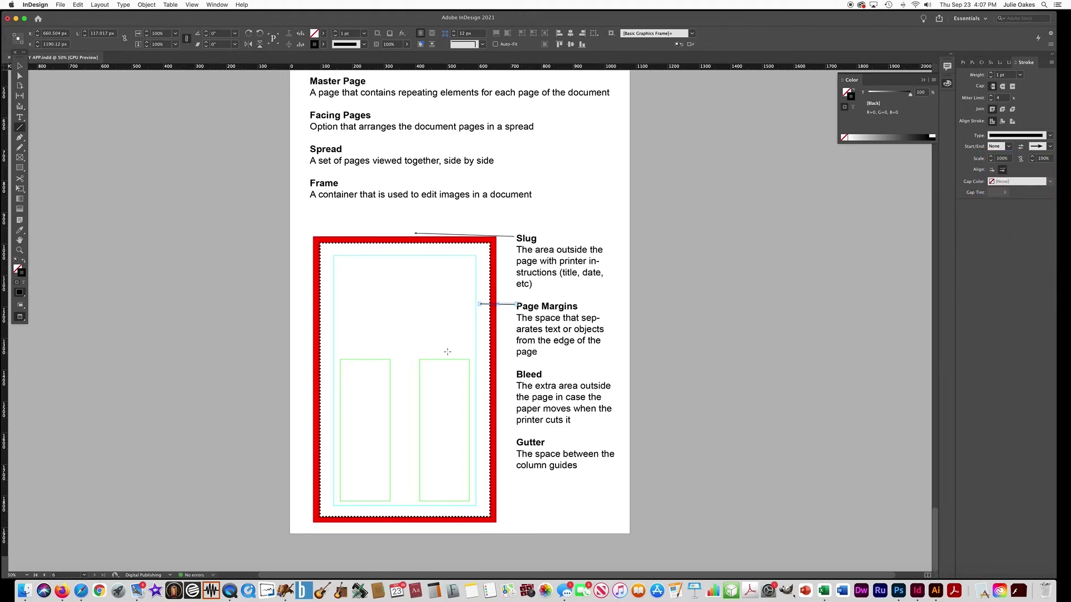
- Add a [Black] arrowed leader from Bleed to the red bleed edge
left_click_drag(512, 374, 489, 373)
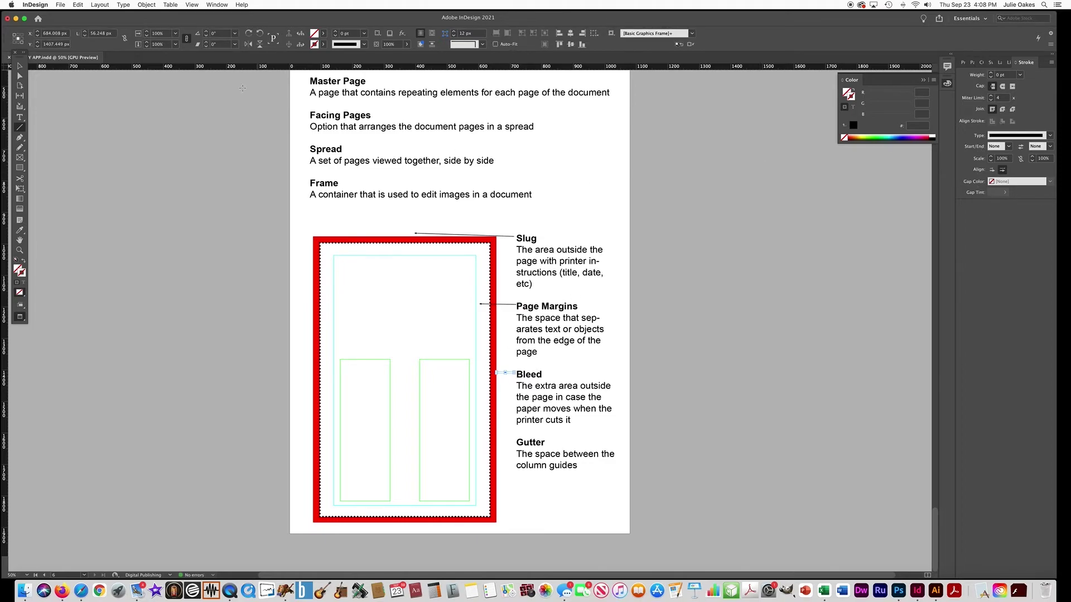
left_click(324, 45)
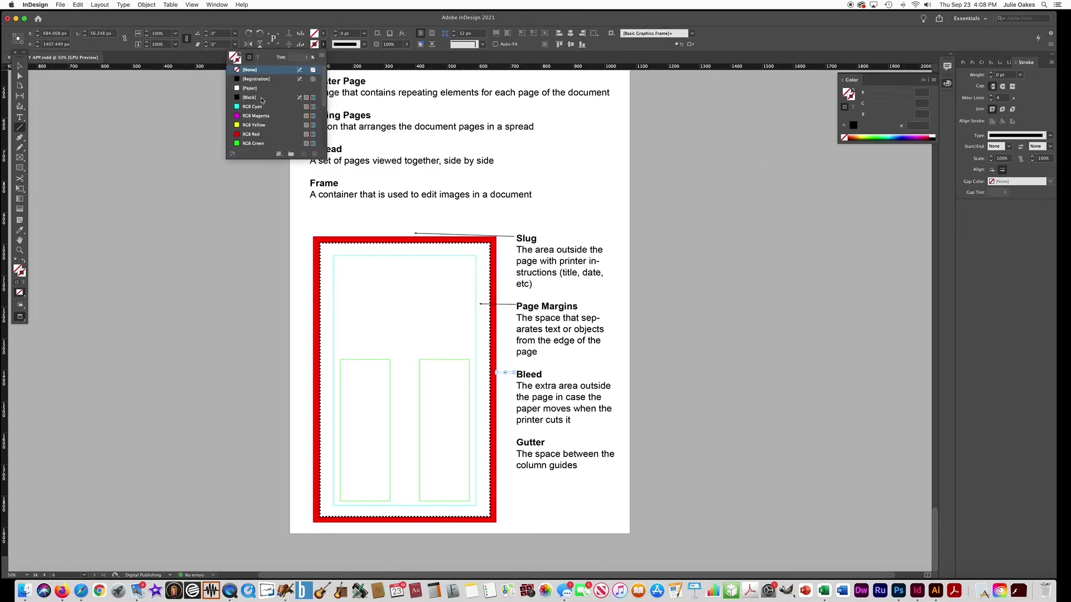
left_click(262, 99)
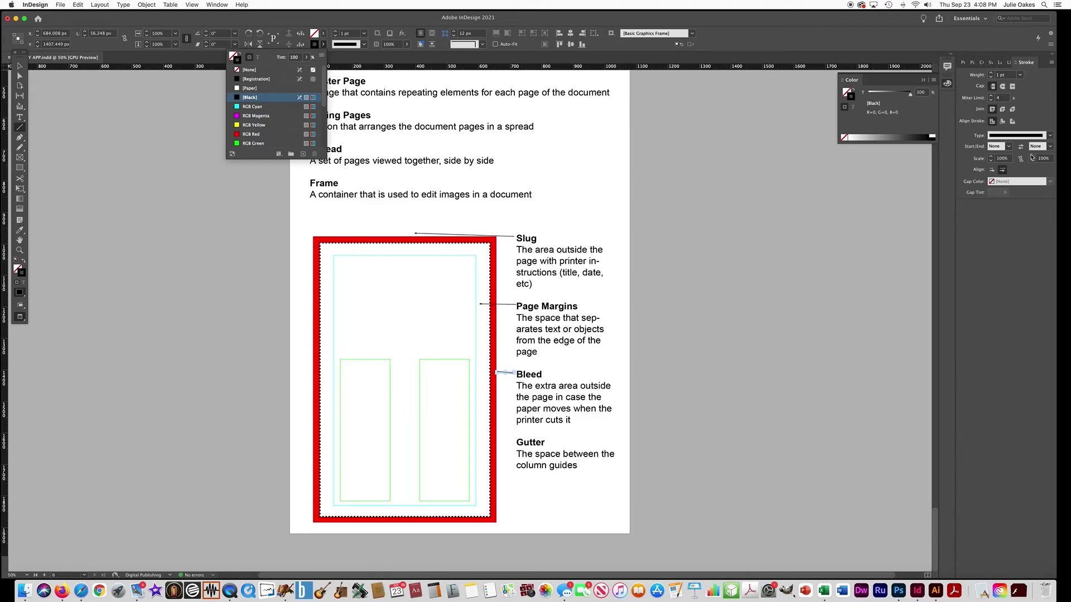
left_click(1050, 148)
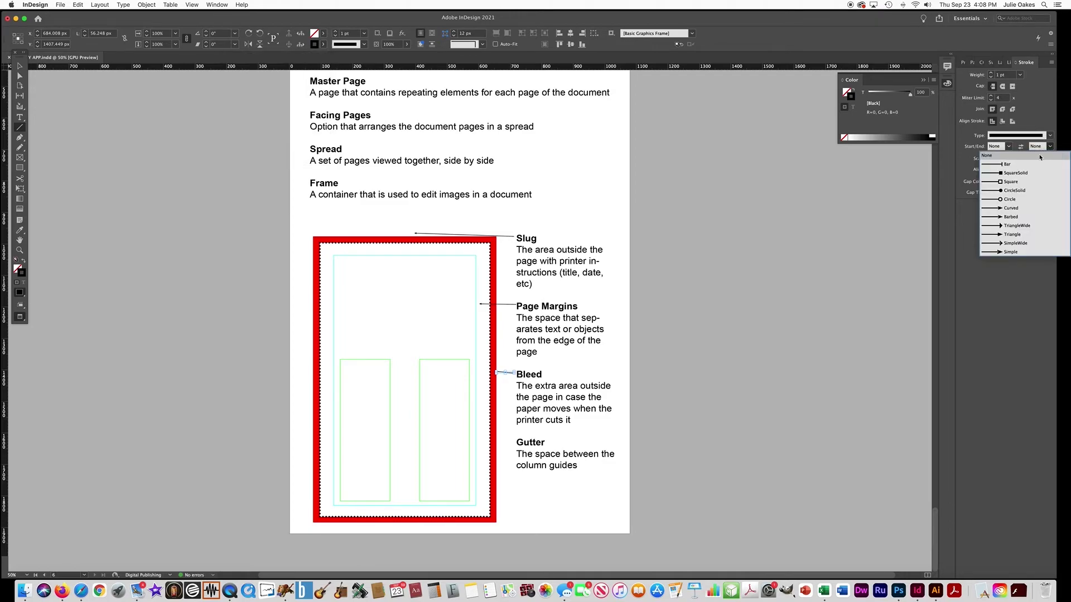
left_click(1004, 219)
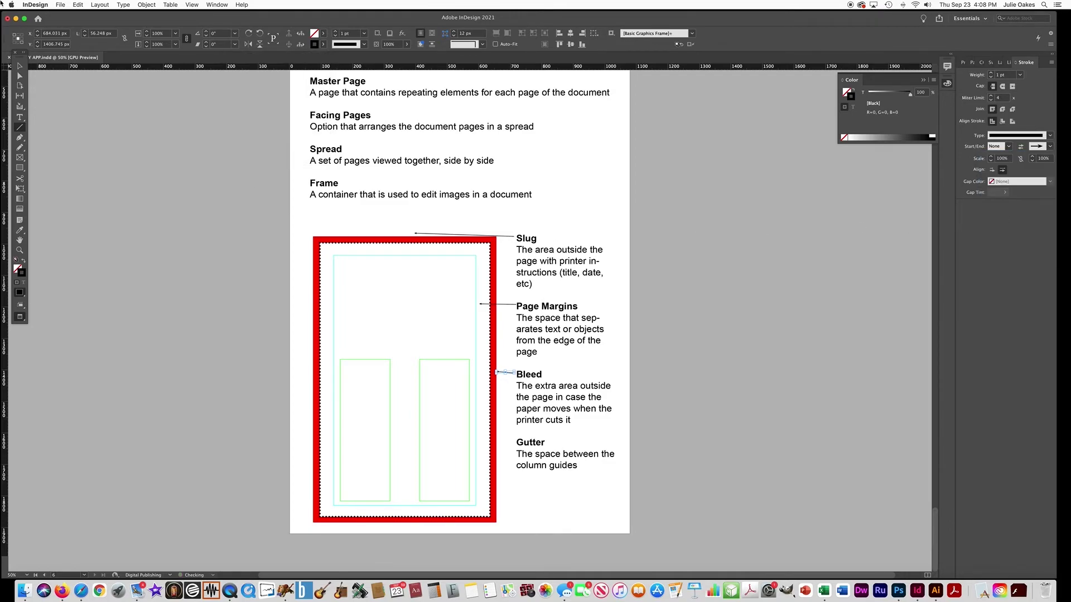
left_click(19, 128)
- Draw a [Black] Gutter leader with a Barbed arrowhead into the column gap, then zoom out
left_click_drag(513, 442, 405, 436)
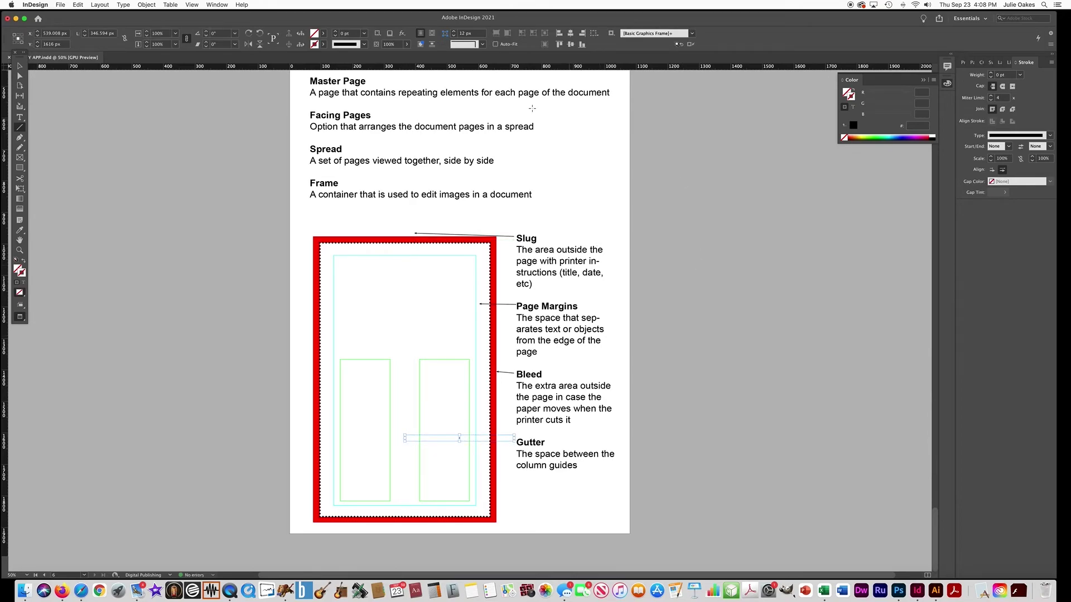
left_click(323, 45)
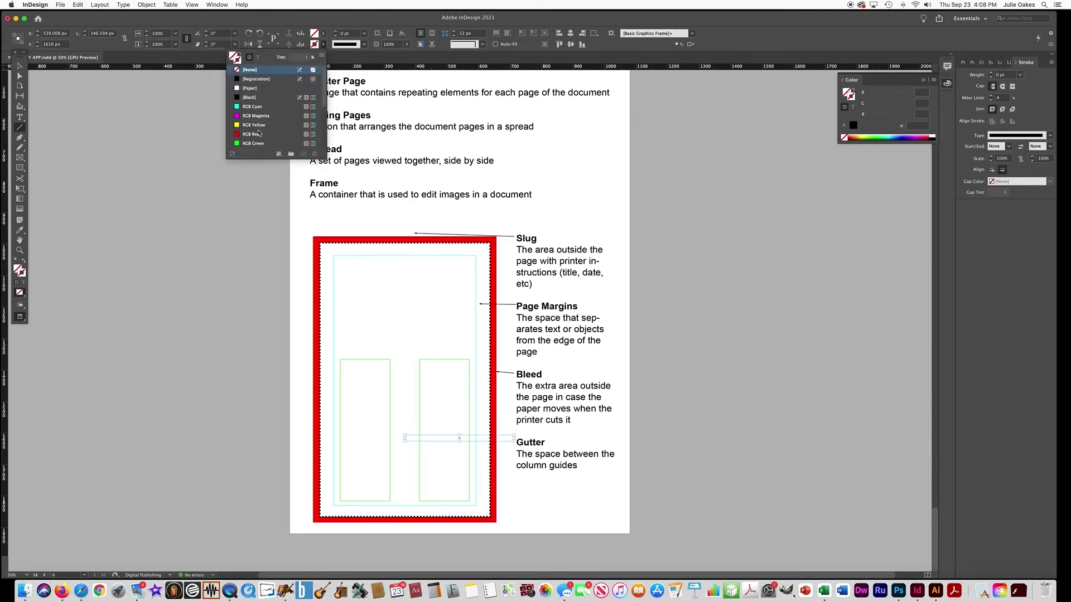
left_click(254, 98)
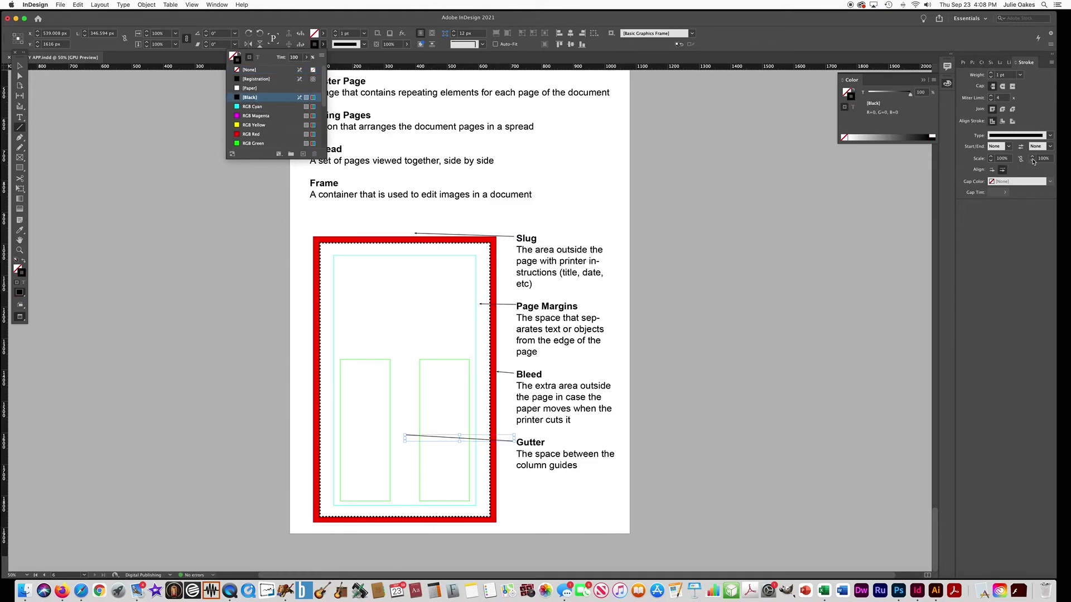
left_click(1050, 147)
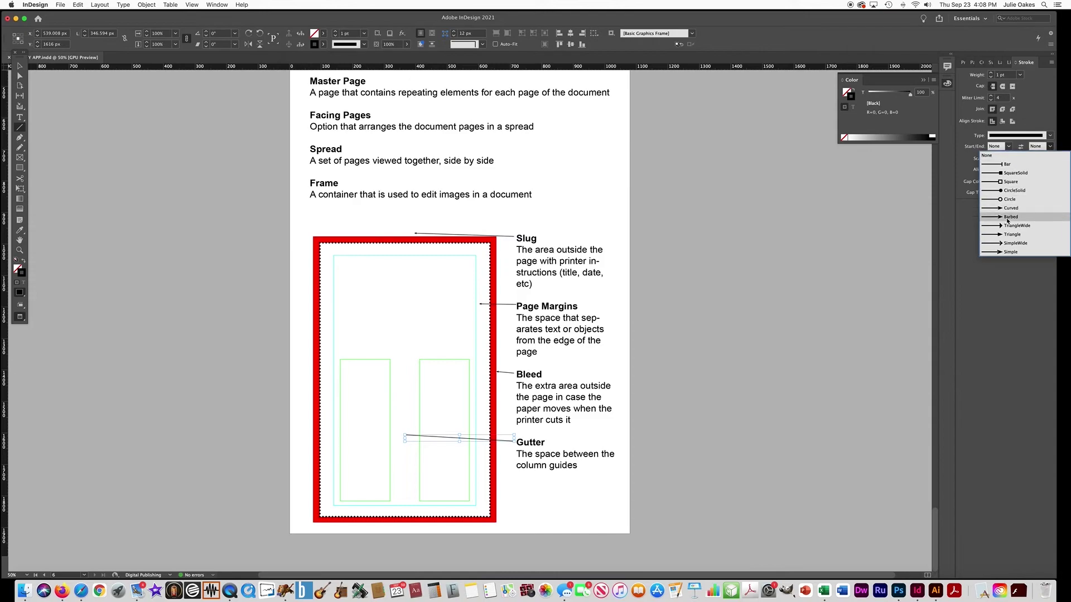
left_click(1007, 236)
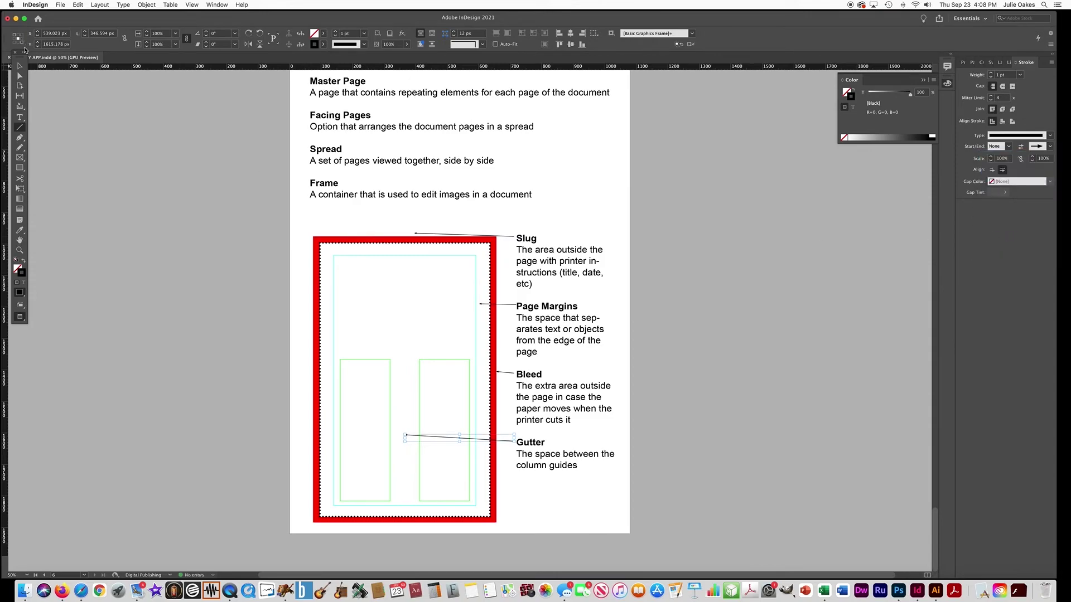
left_click(20, 65)
left_click(179, 258)
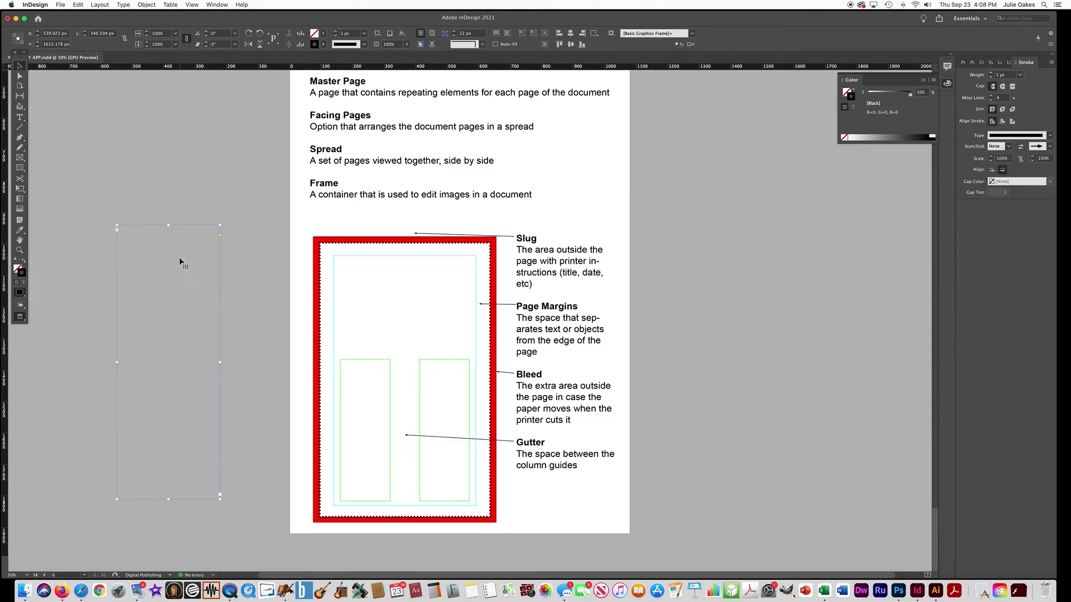
left_click(727, 256)
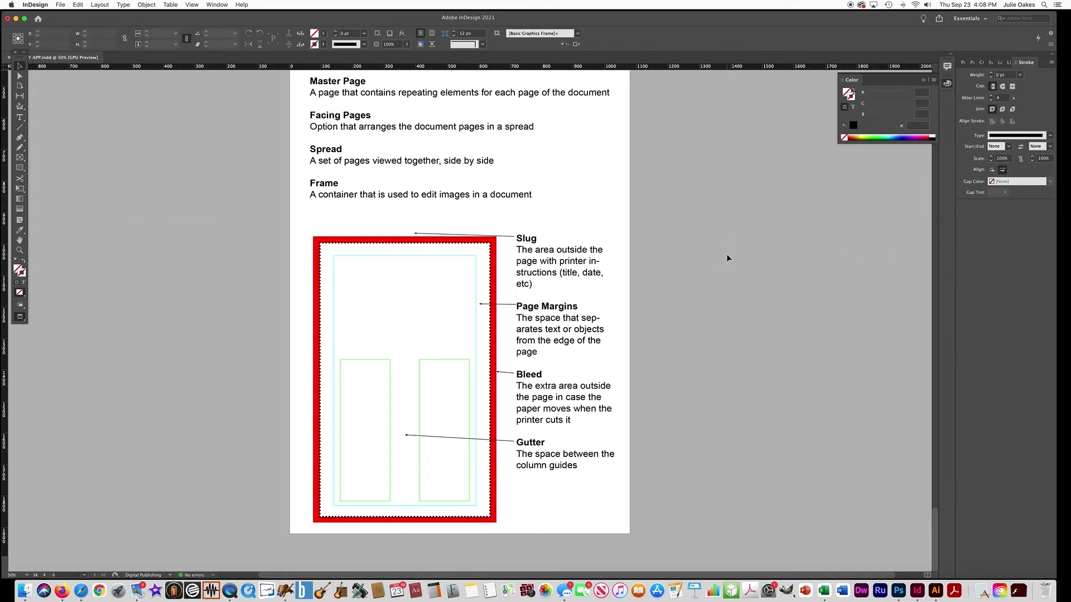
key("super+minus")
- Scroll through the finished study guide pages back to the STUDY GUIDE cover page
scroll(721, 259, "up", 10)
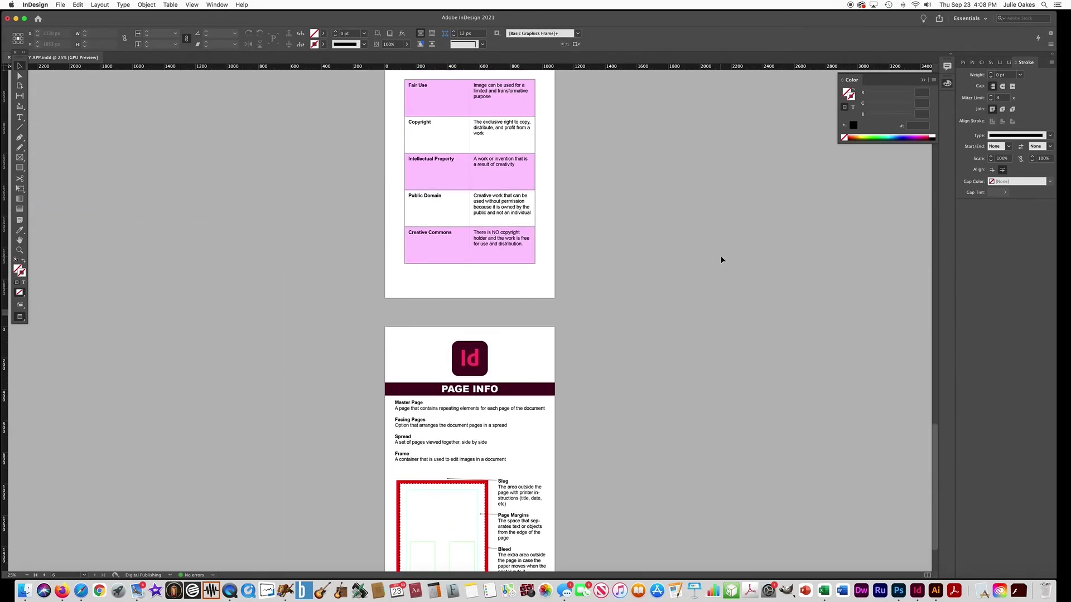
scroll(721, 259, "up", 12)
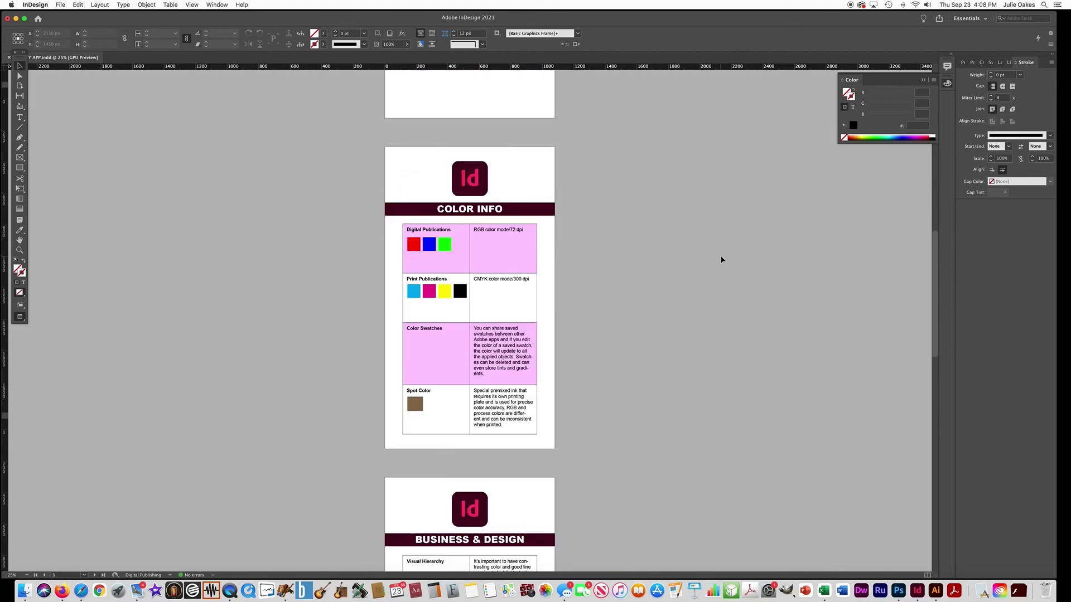
scroll(721, 260, "up", 10)
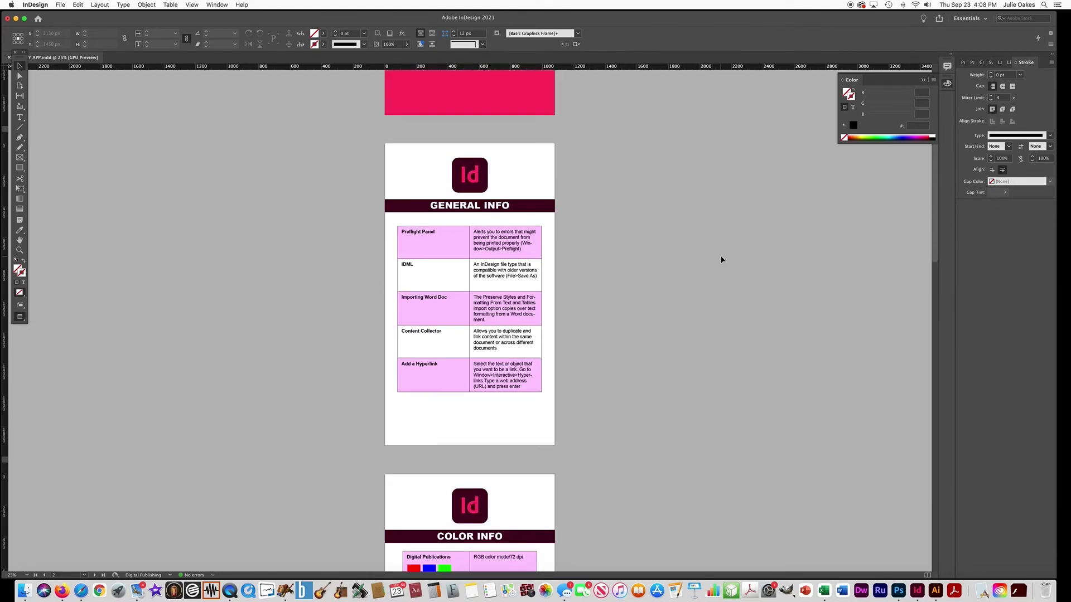
scroll(721, 259, "down", 12)
scroll(721, 259, "down", 5)
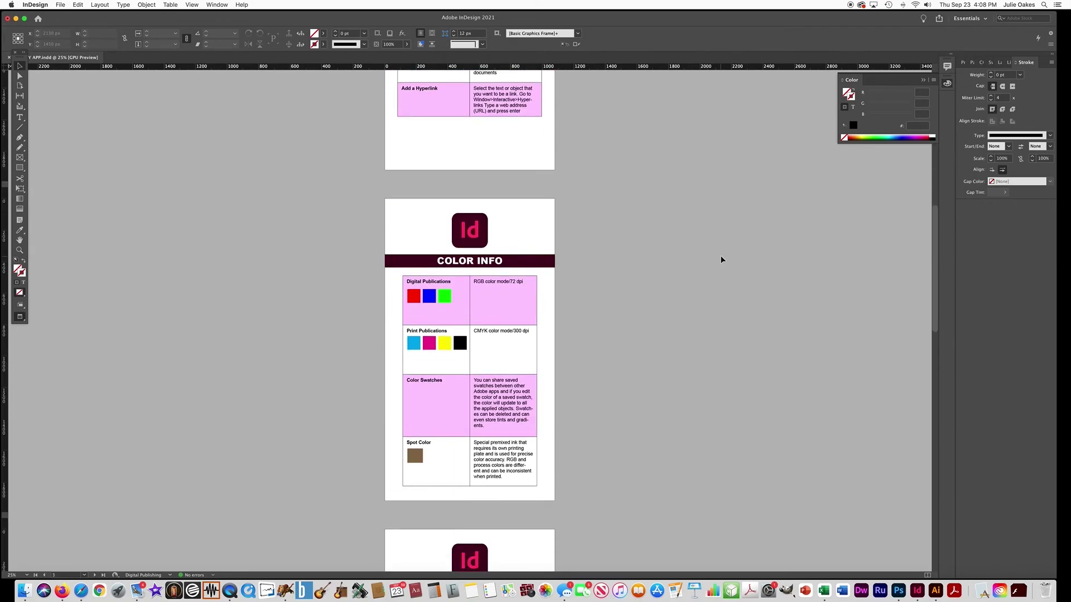
scroll(721, 259, "up", 3)
scroll(721, 259, "up", 18)
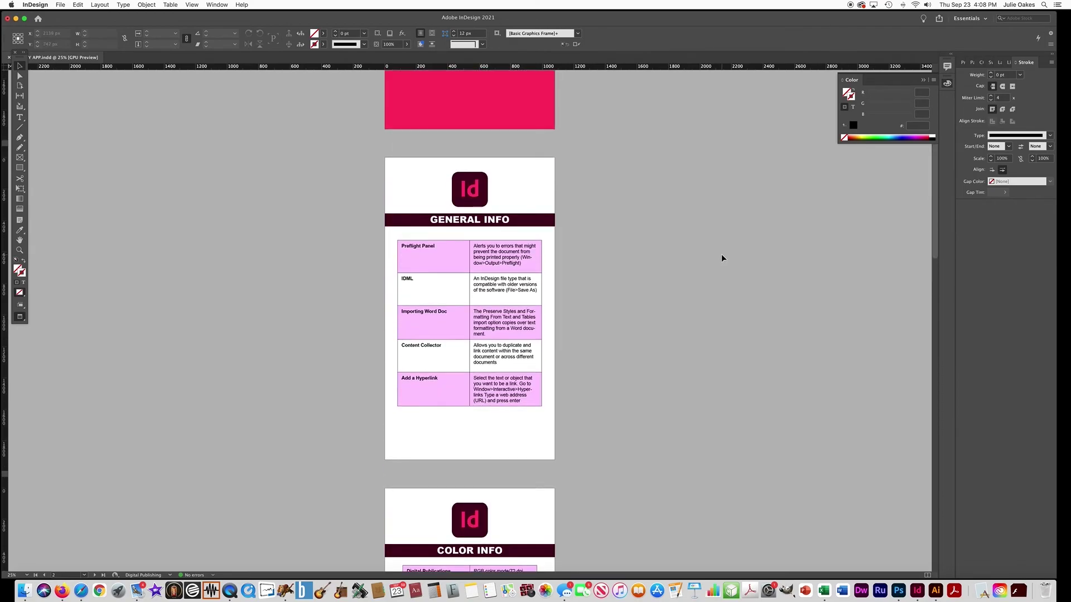
left_click(59, 5)
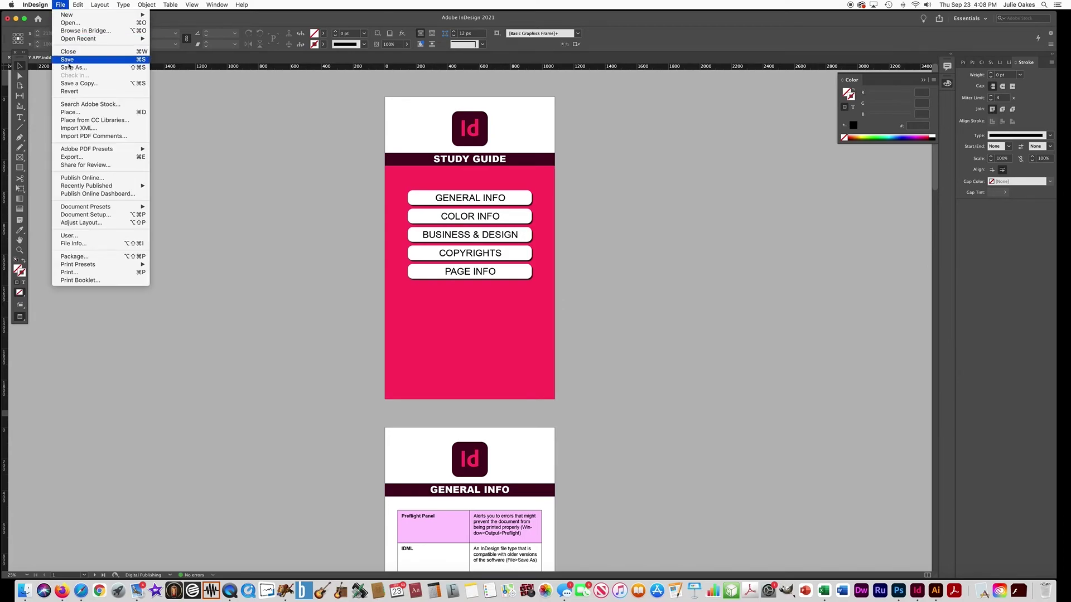
- Save the study guide and open Publish Online for STUDY APP with all pages
left_click(68, 59)
left_click(60, 5)
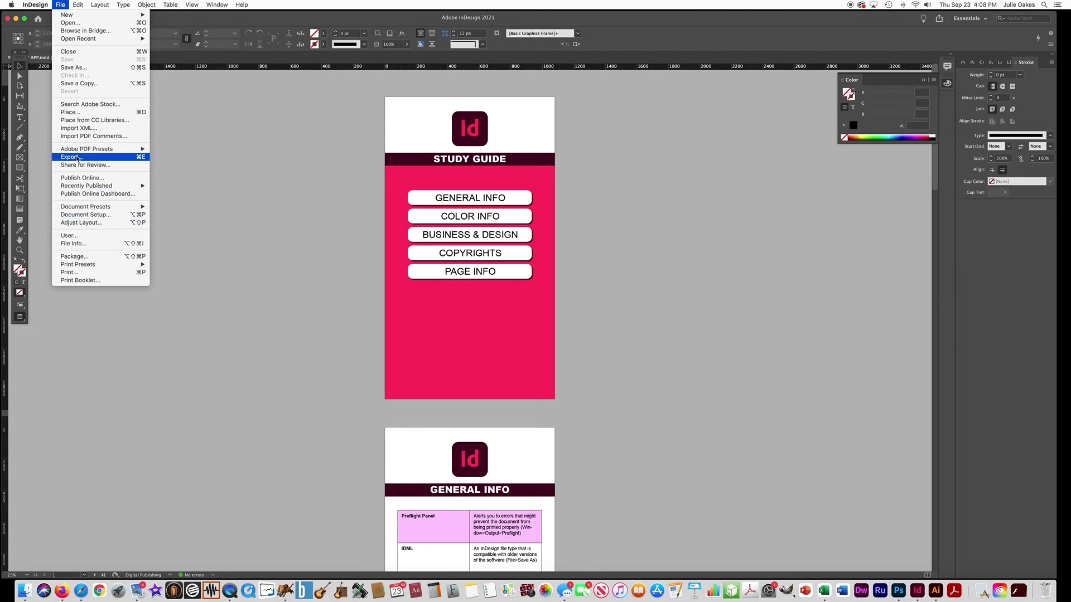
left_click(56, 178)
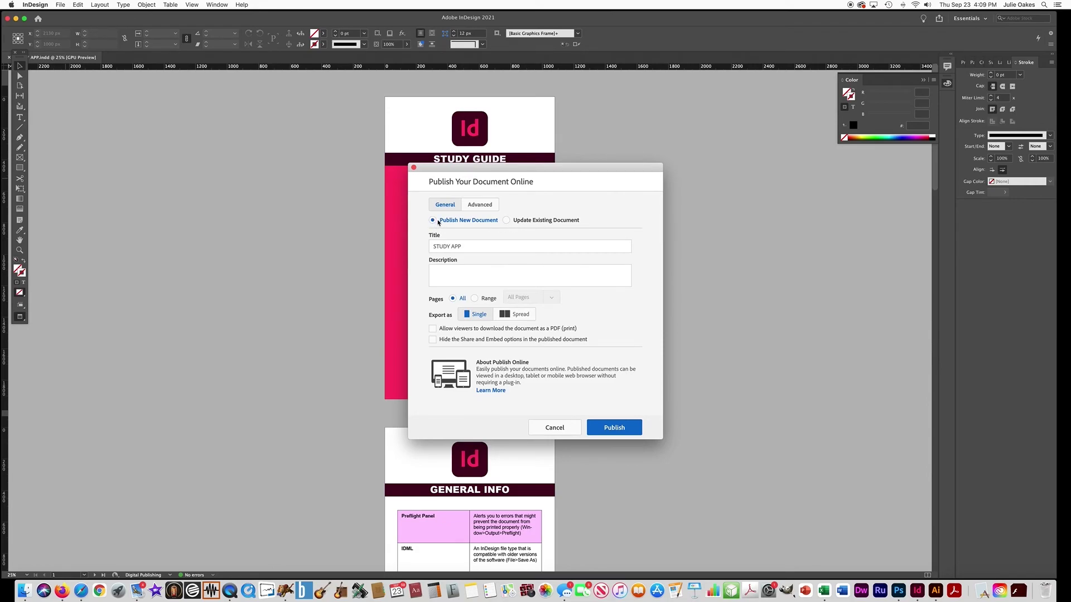
- Republish as an update to the existing STUDY APP, copy its share link, and view it
left_click(508, 222)
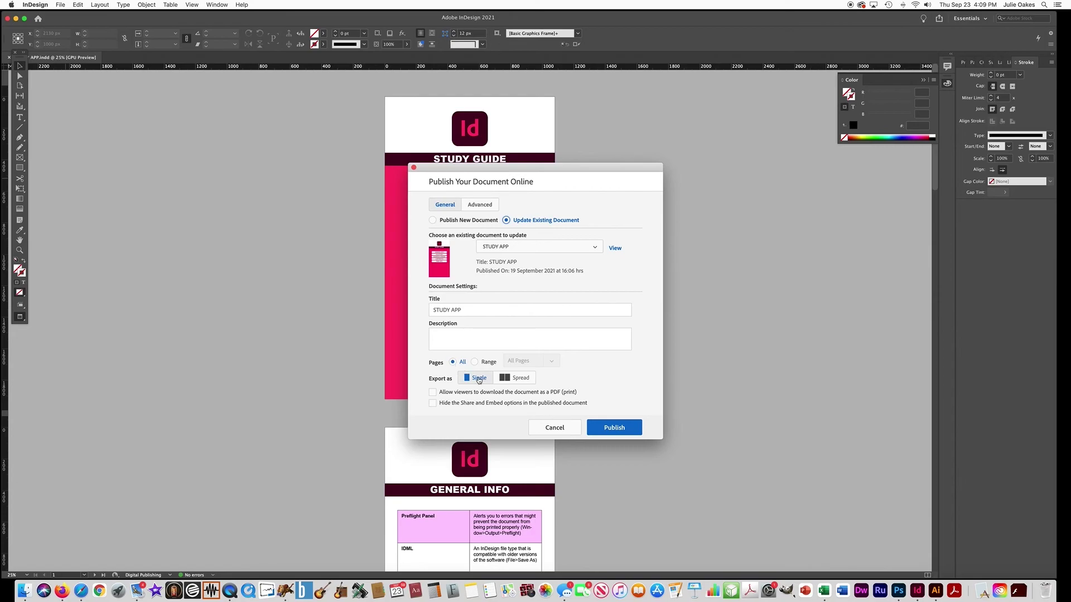
left_click(607, 428)
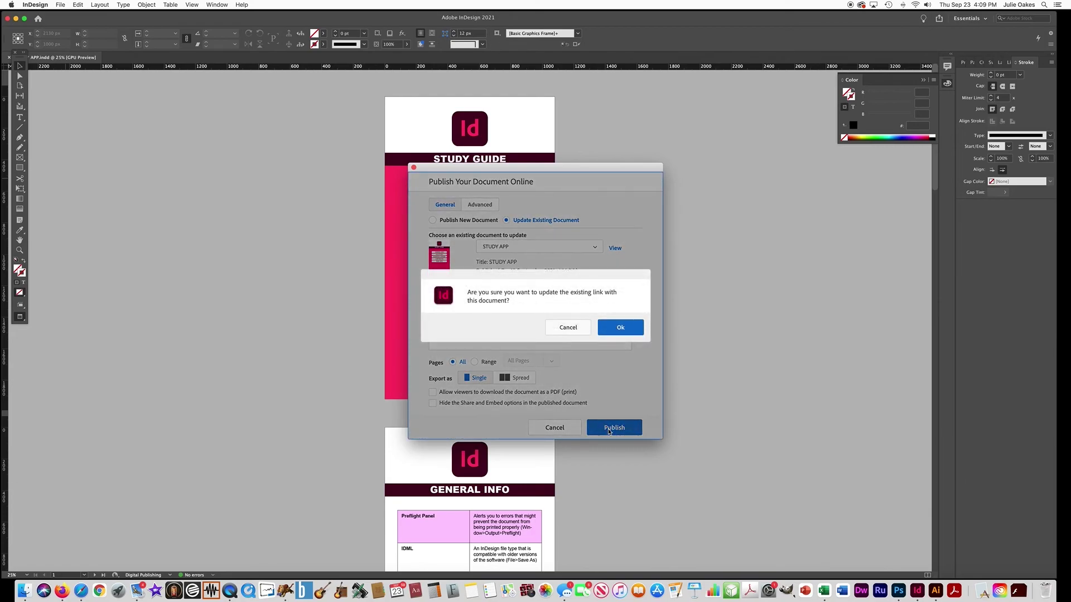
left_click(616, 329)
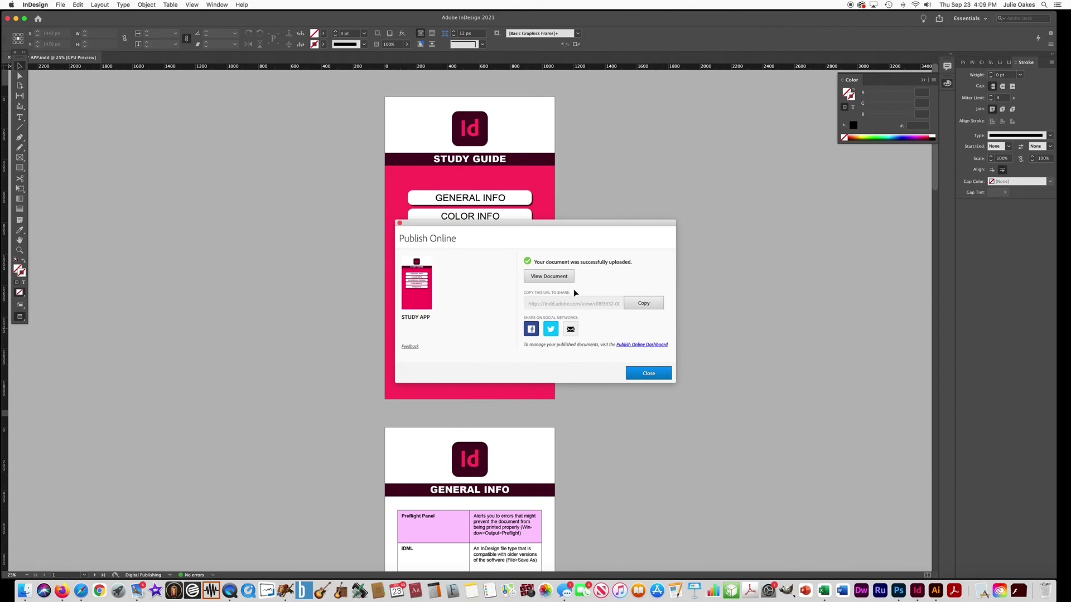
left_click(641, 306)
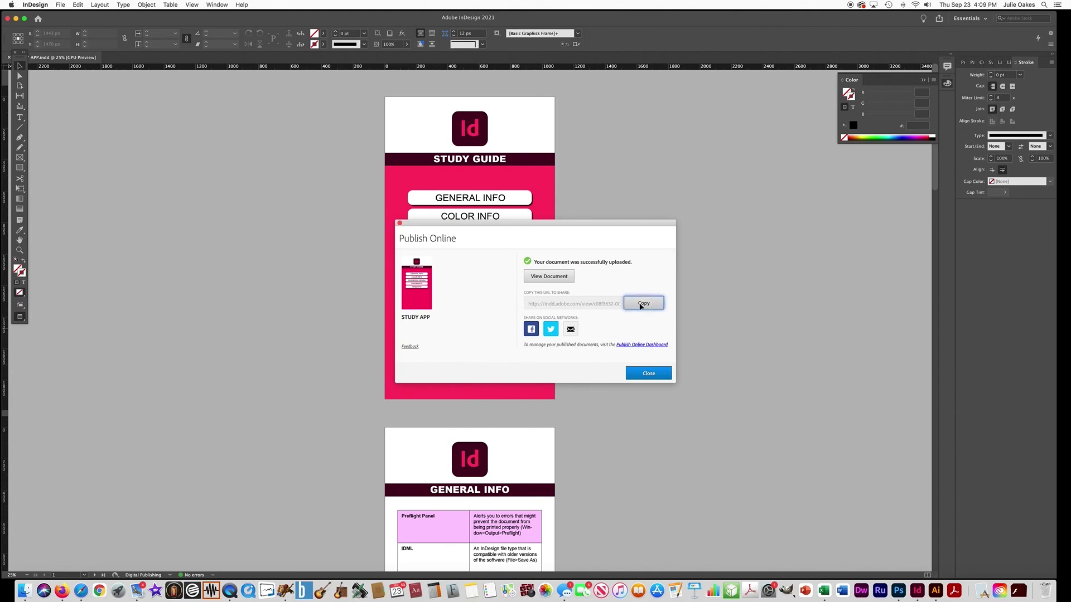
left_click(560, 275)
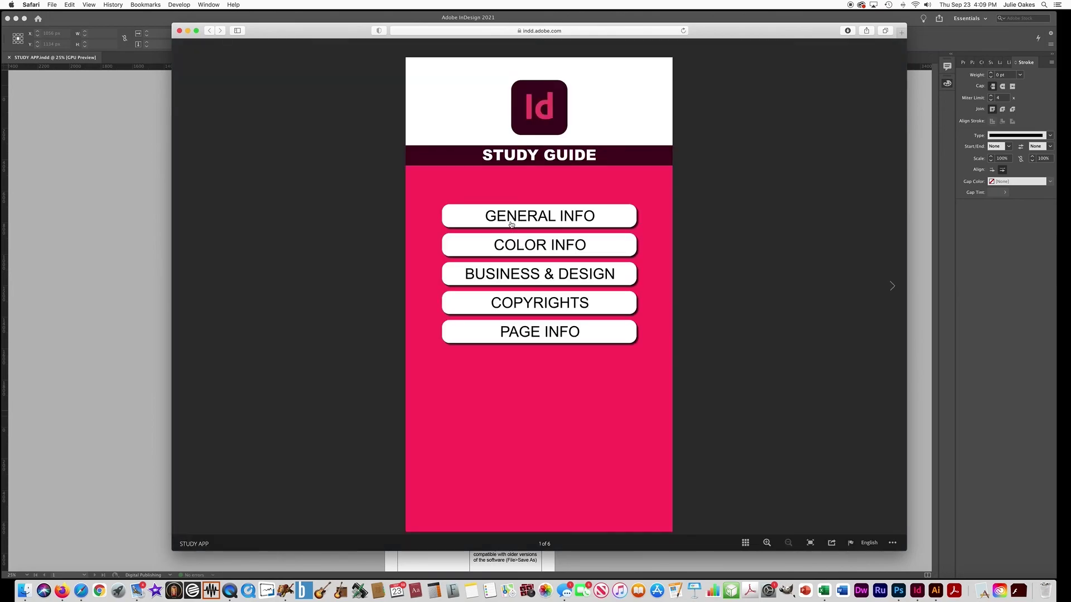
- View the PAGE INFO page online, return to the cover, then open COPYRIGHTS
left_click(513, 334)
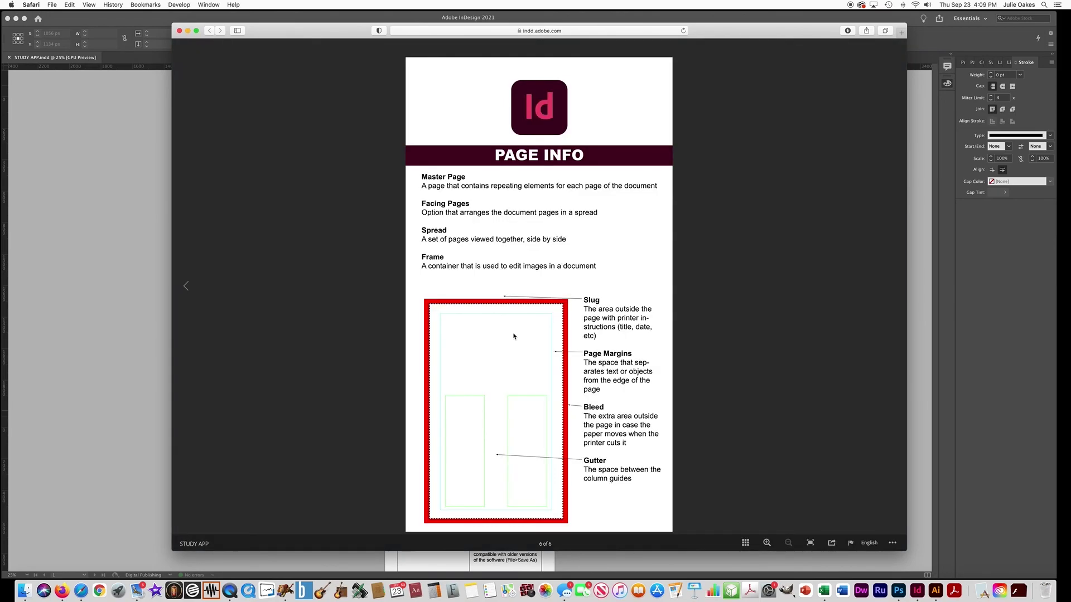
left_click(526, 118)
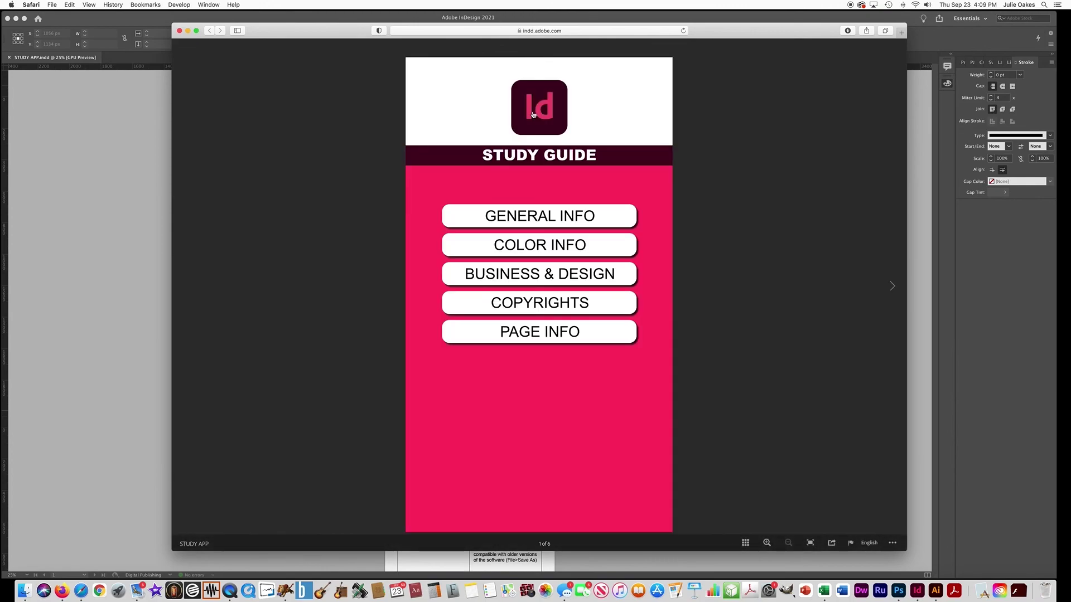
left_click(514, 306)
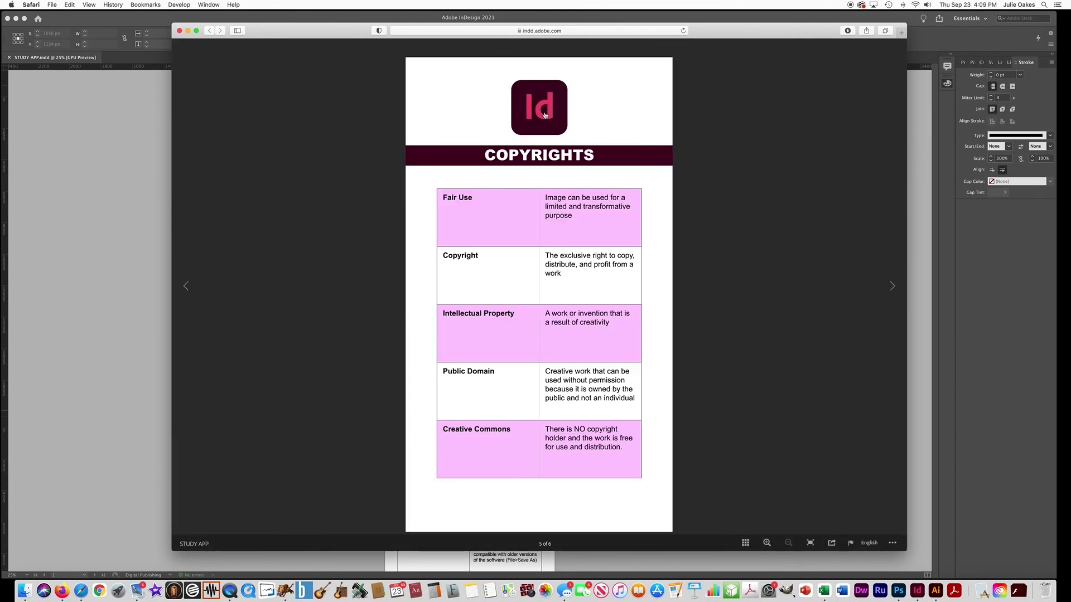